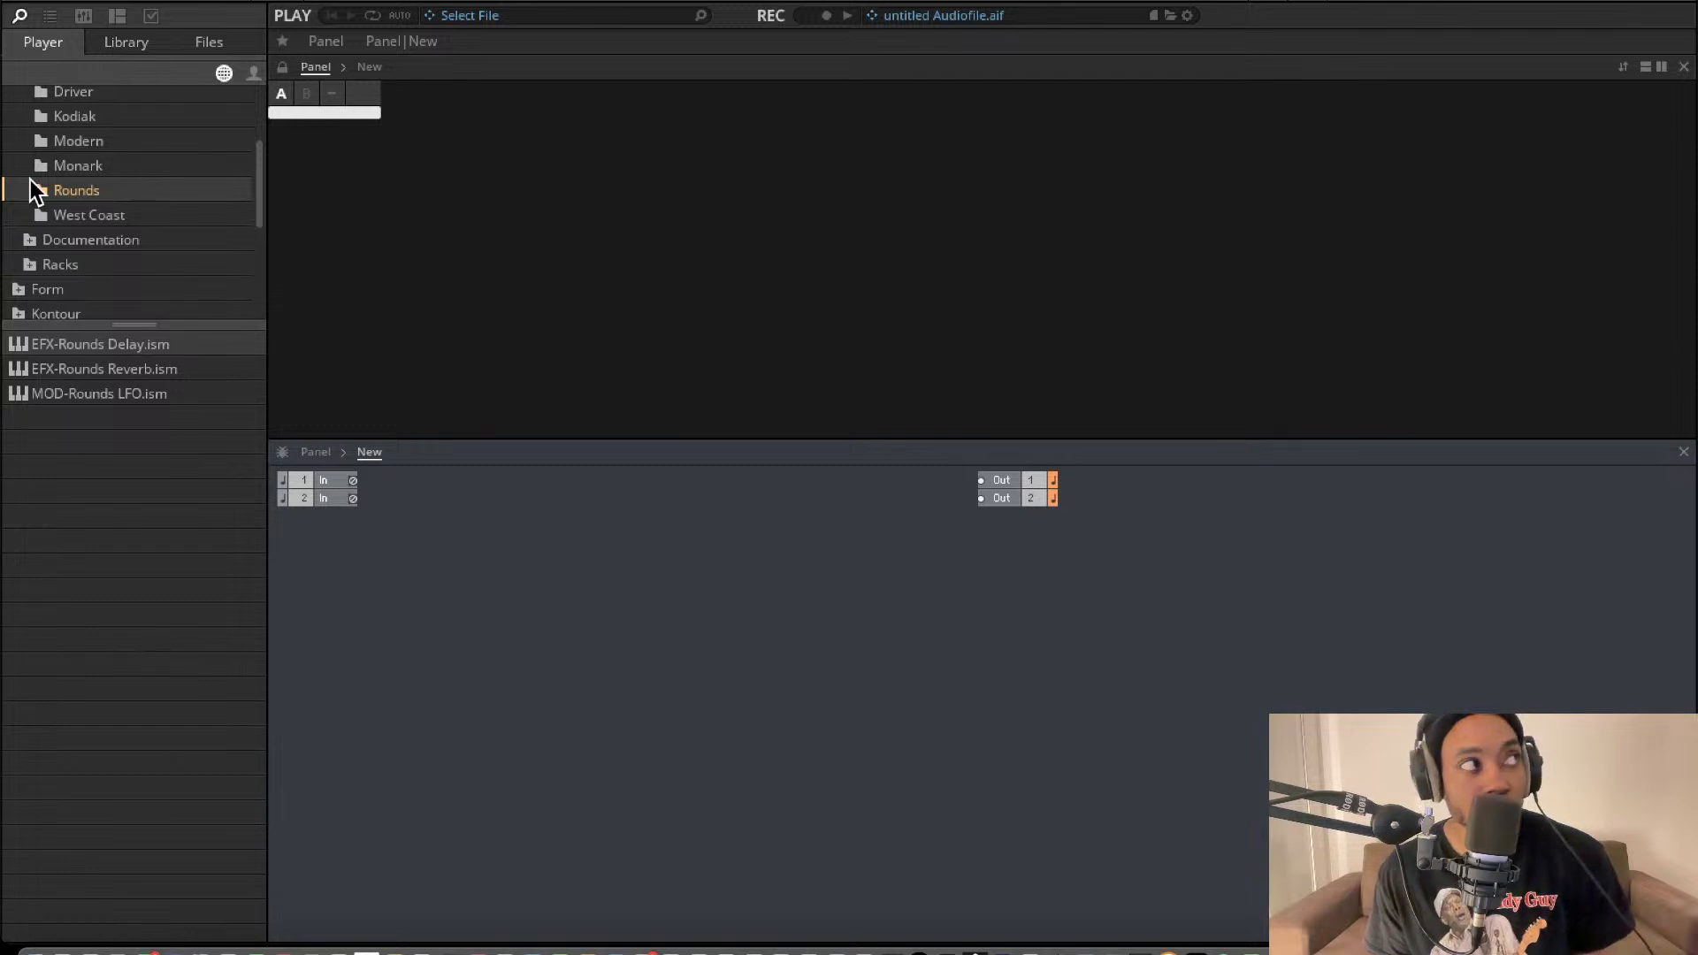
Add the Bento Oscillator from the Blocks Base Bento Box folder to the structure and switch its waveform to triangle.
scroll(88, 110, up, 3)
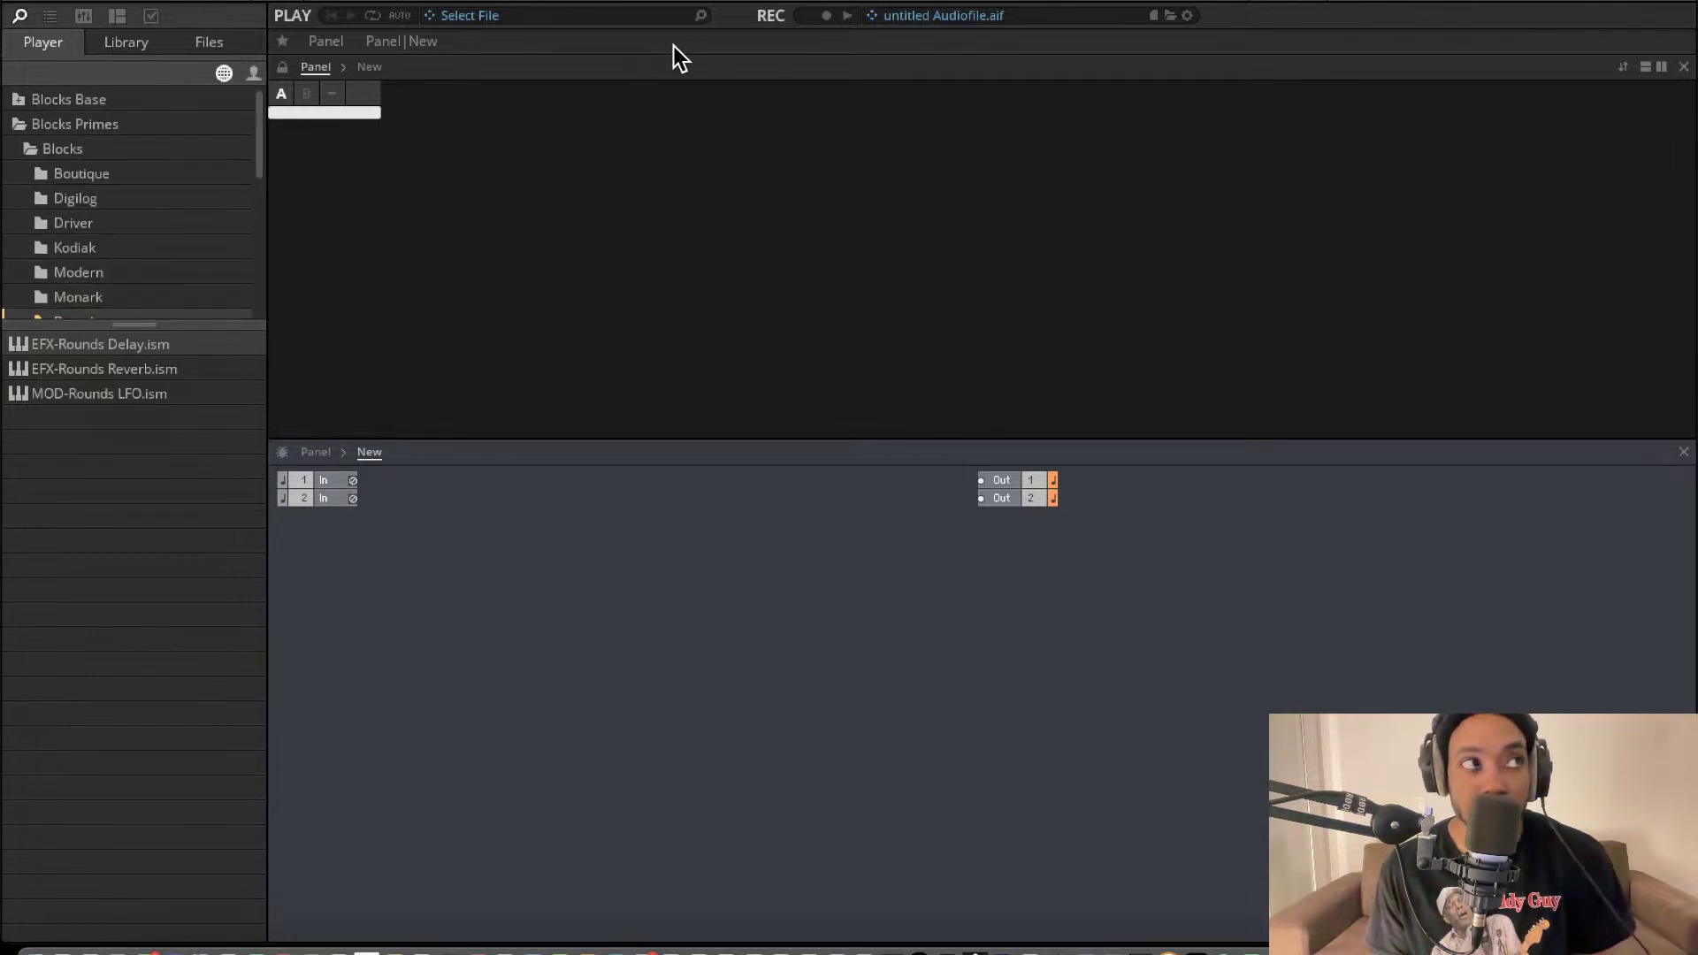
click(86, 108)
click(19, 106)
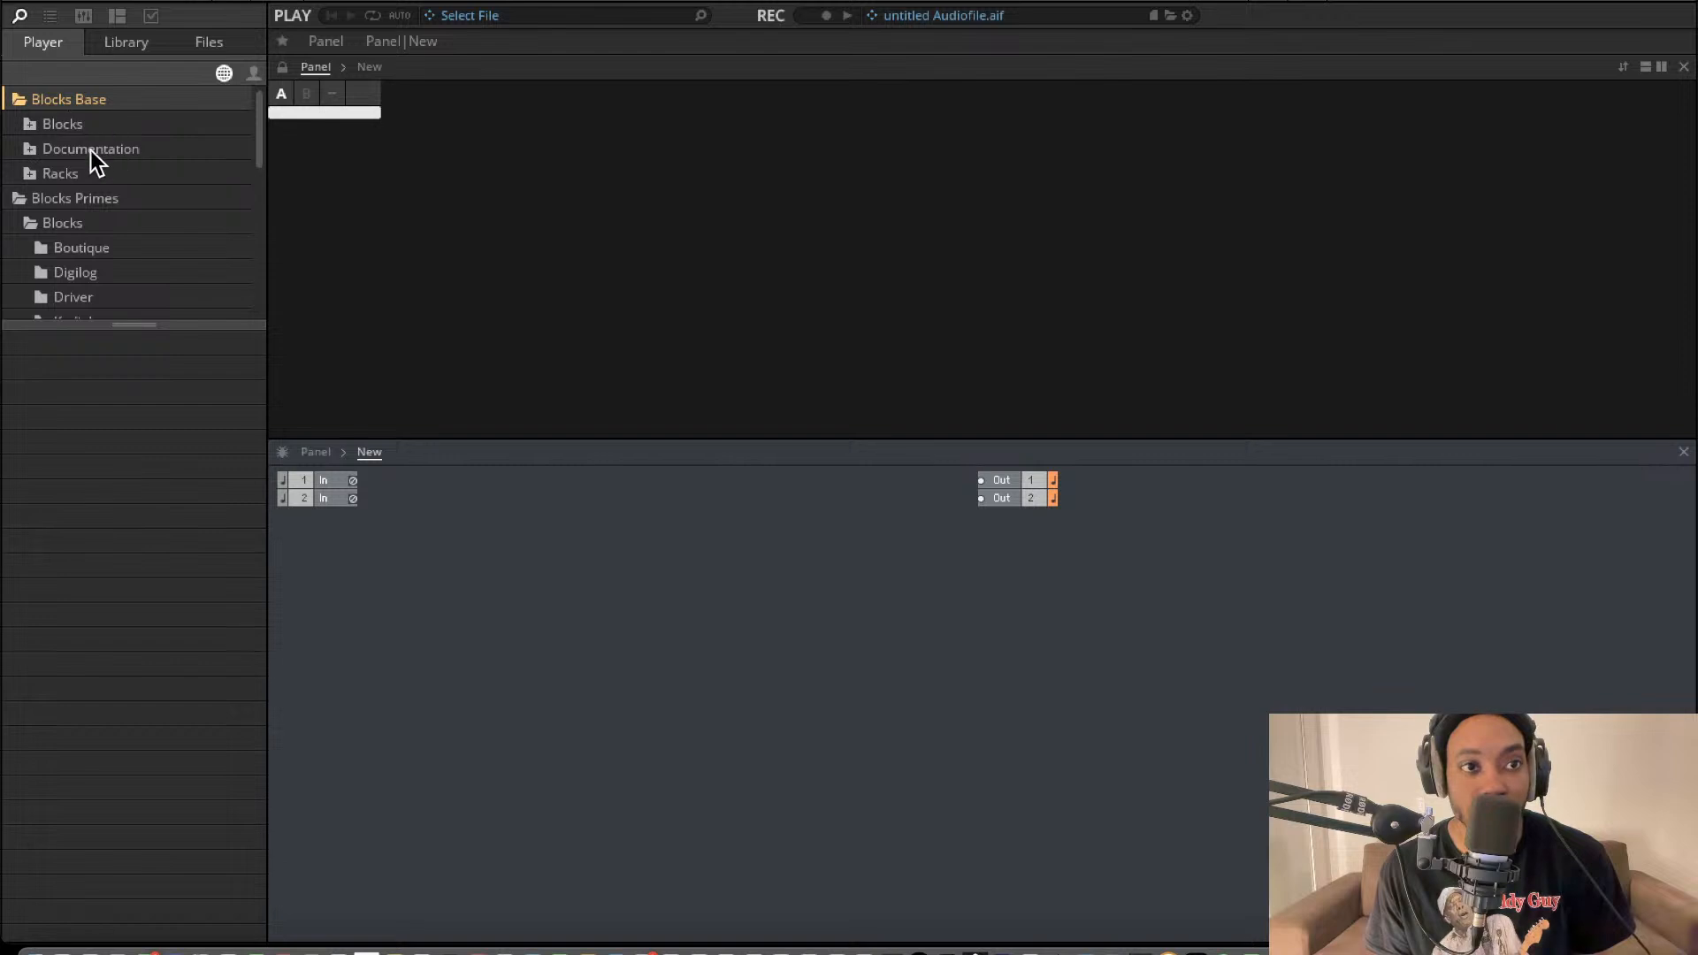
click(31, 126)
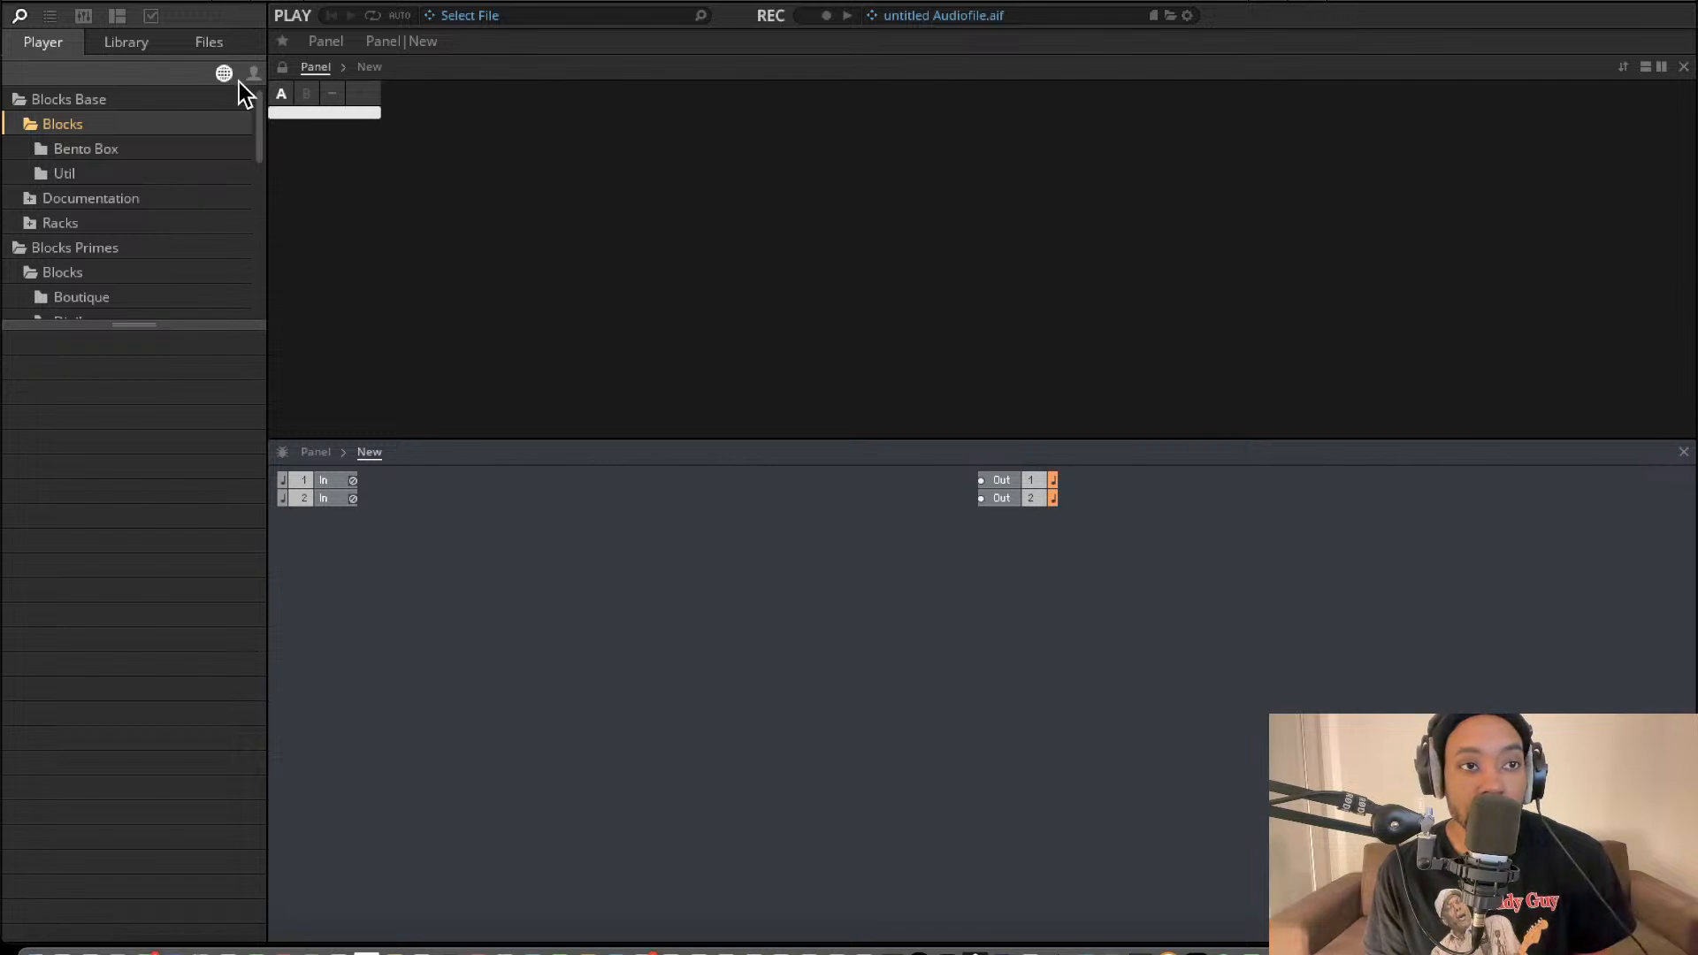
click(86, 150)
drag(137, 491, 603, 566)
drag(705, 608, 656, 599)
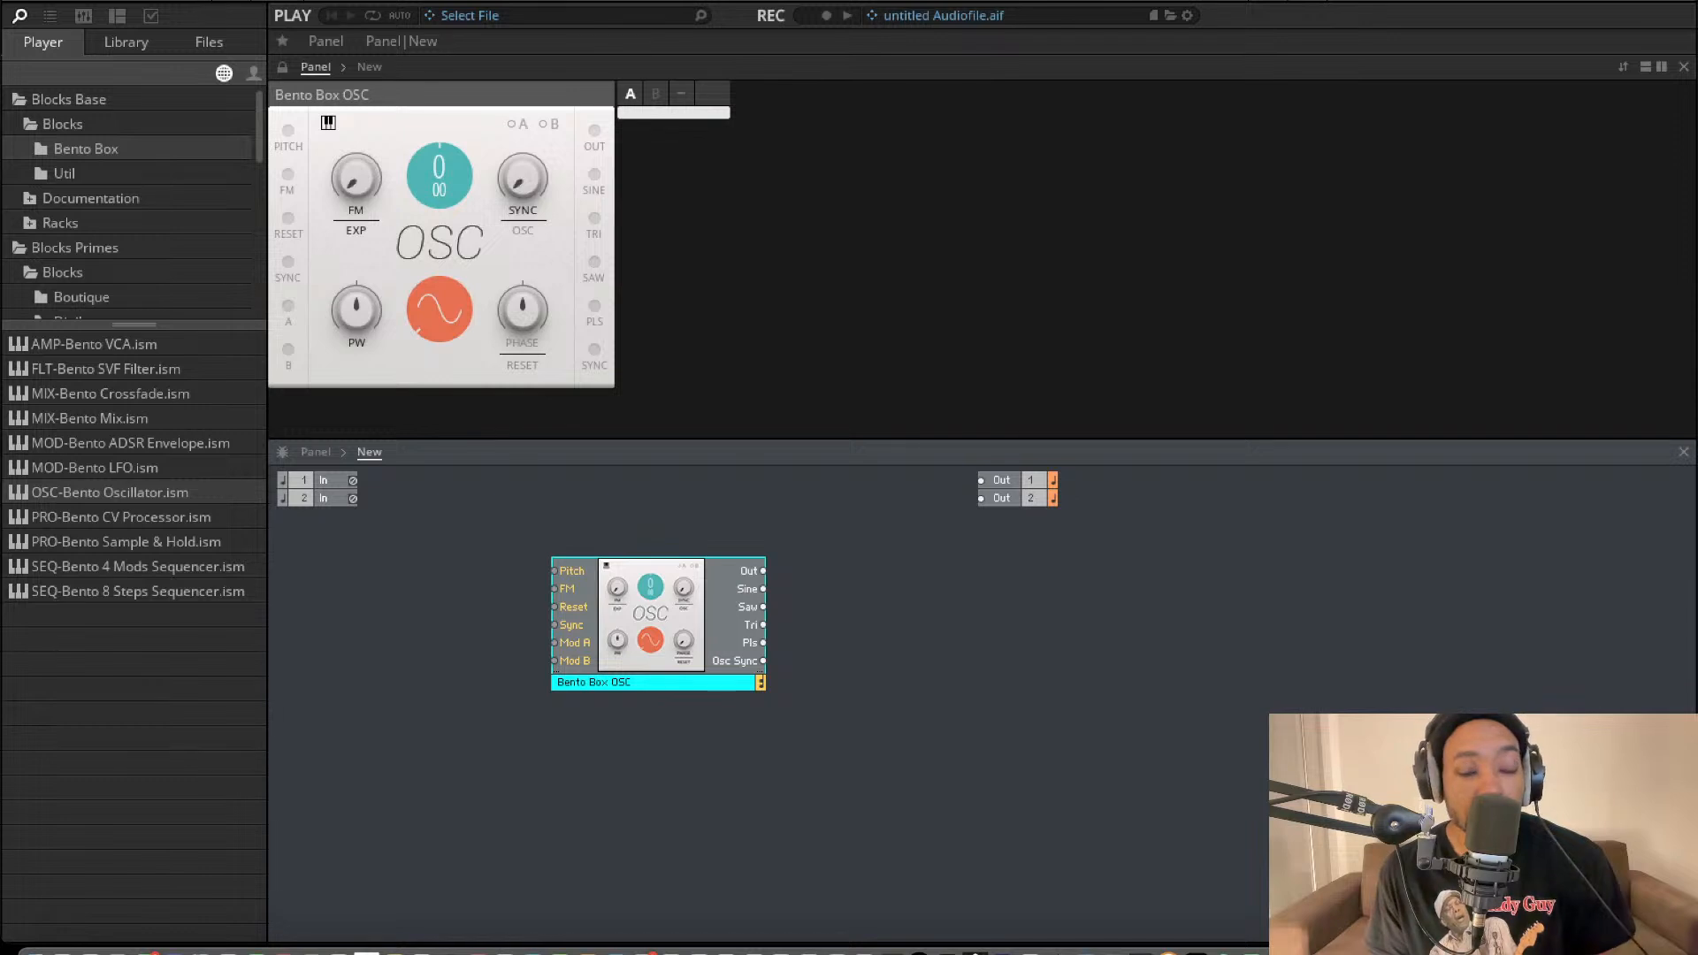
click(437, 295)
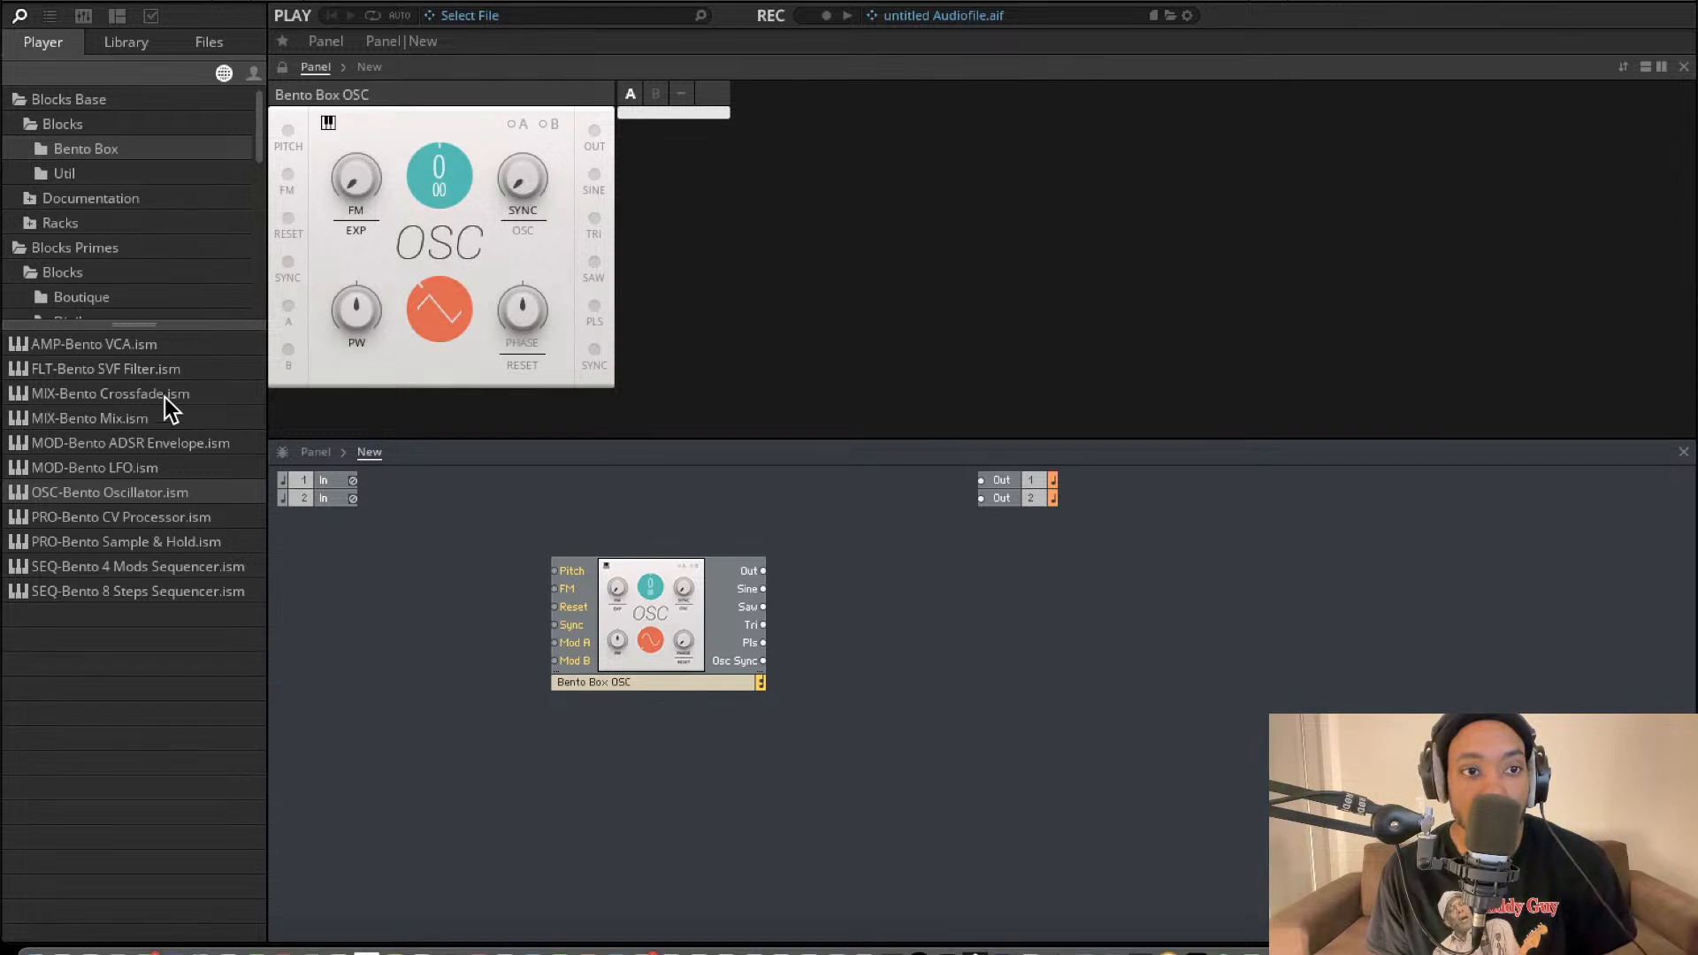
Add a Util Note In block ahead of the oscillator and shift the oscillator to make room.
click(85, 175)
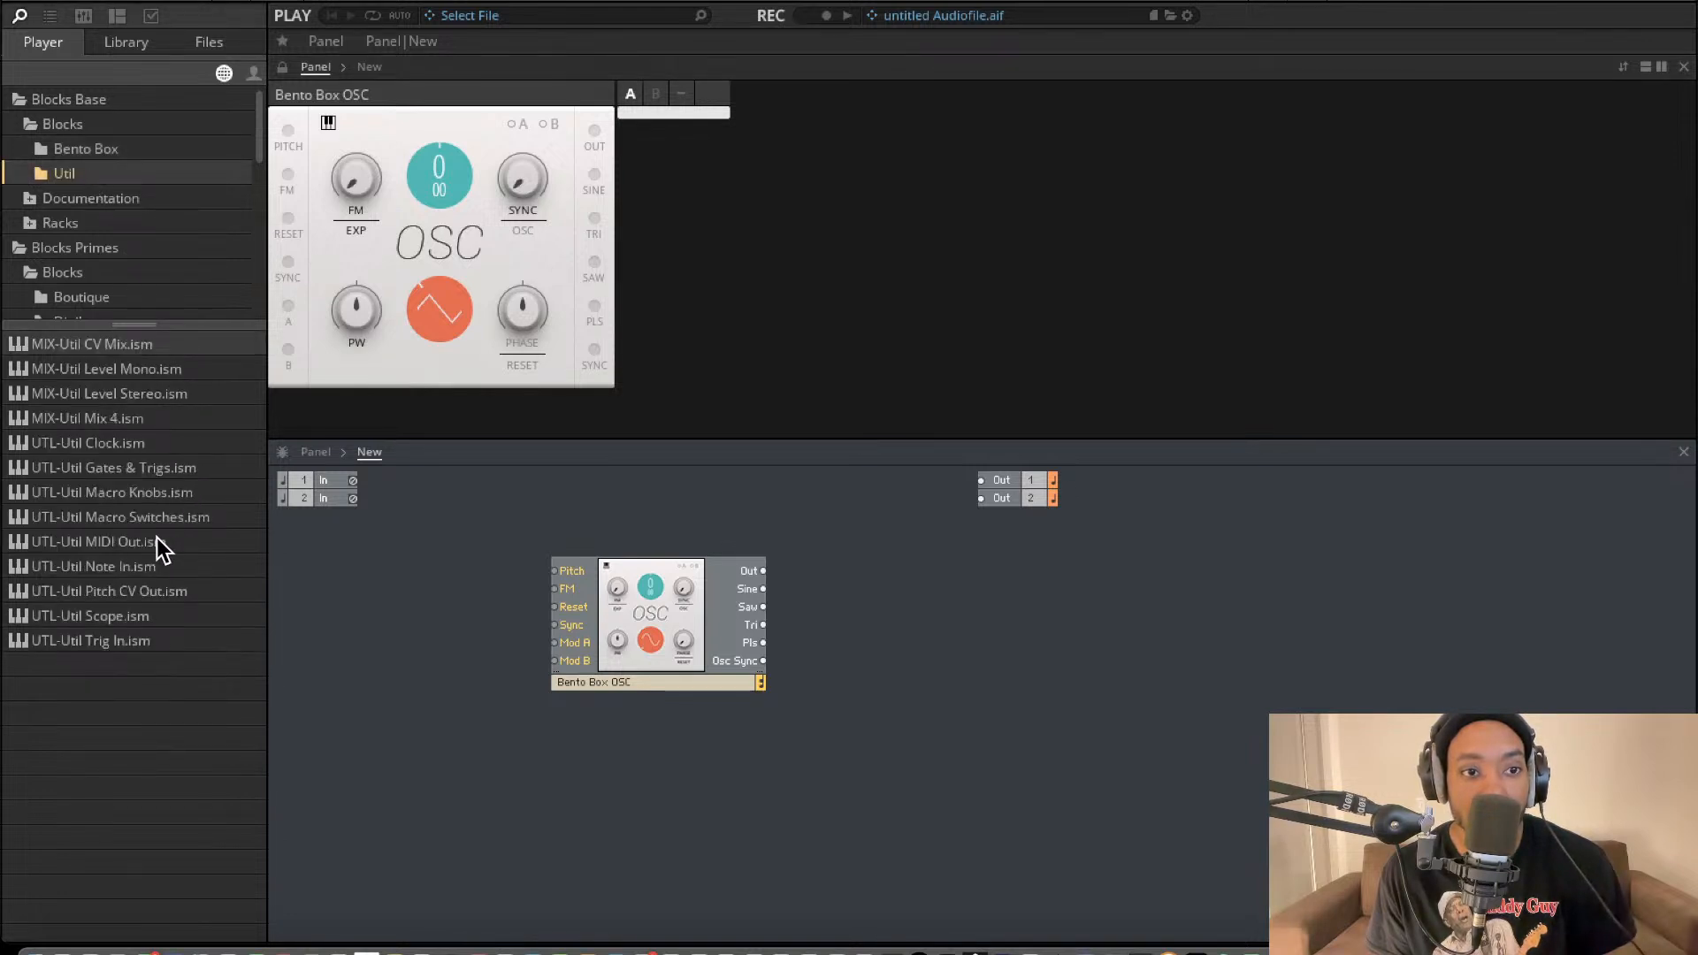
drag(135, 564, 441, 520)
drag(597, 617, 646, 630)
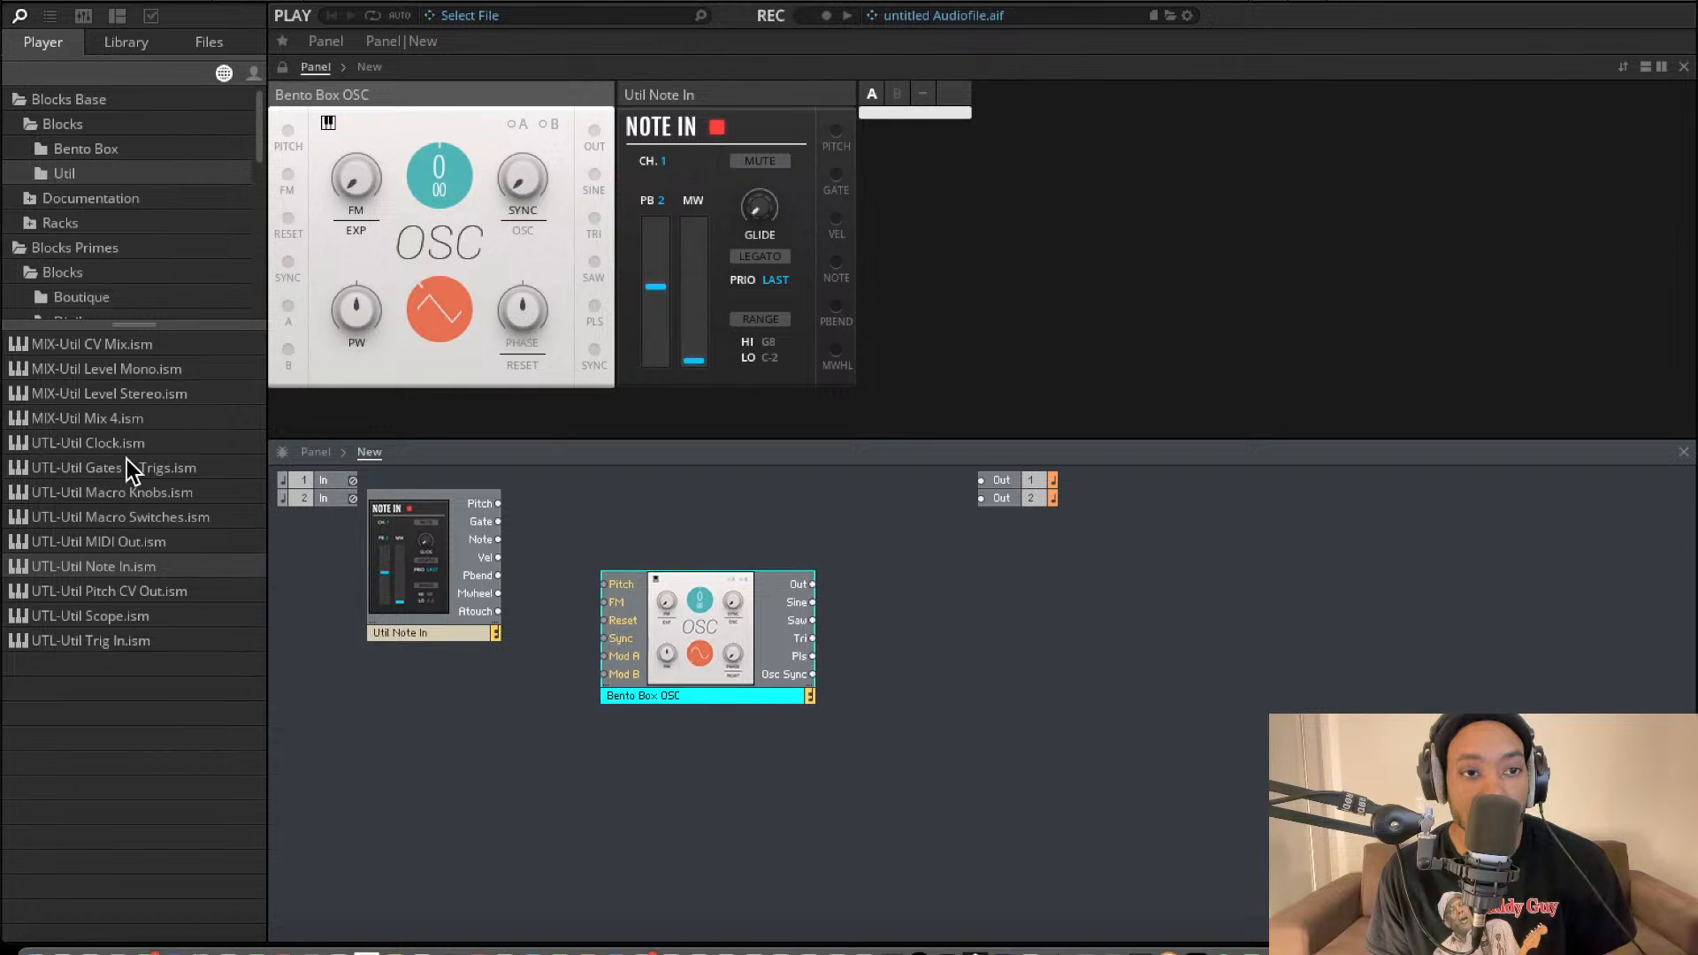
Add Bento SVF Filter, Bento VCA and Util Level Stereo blocks in a row after the oscillator.
click(103, 152)
drag(132, 369, 908, 608)
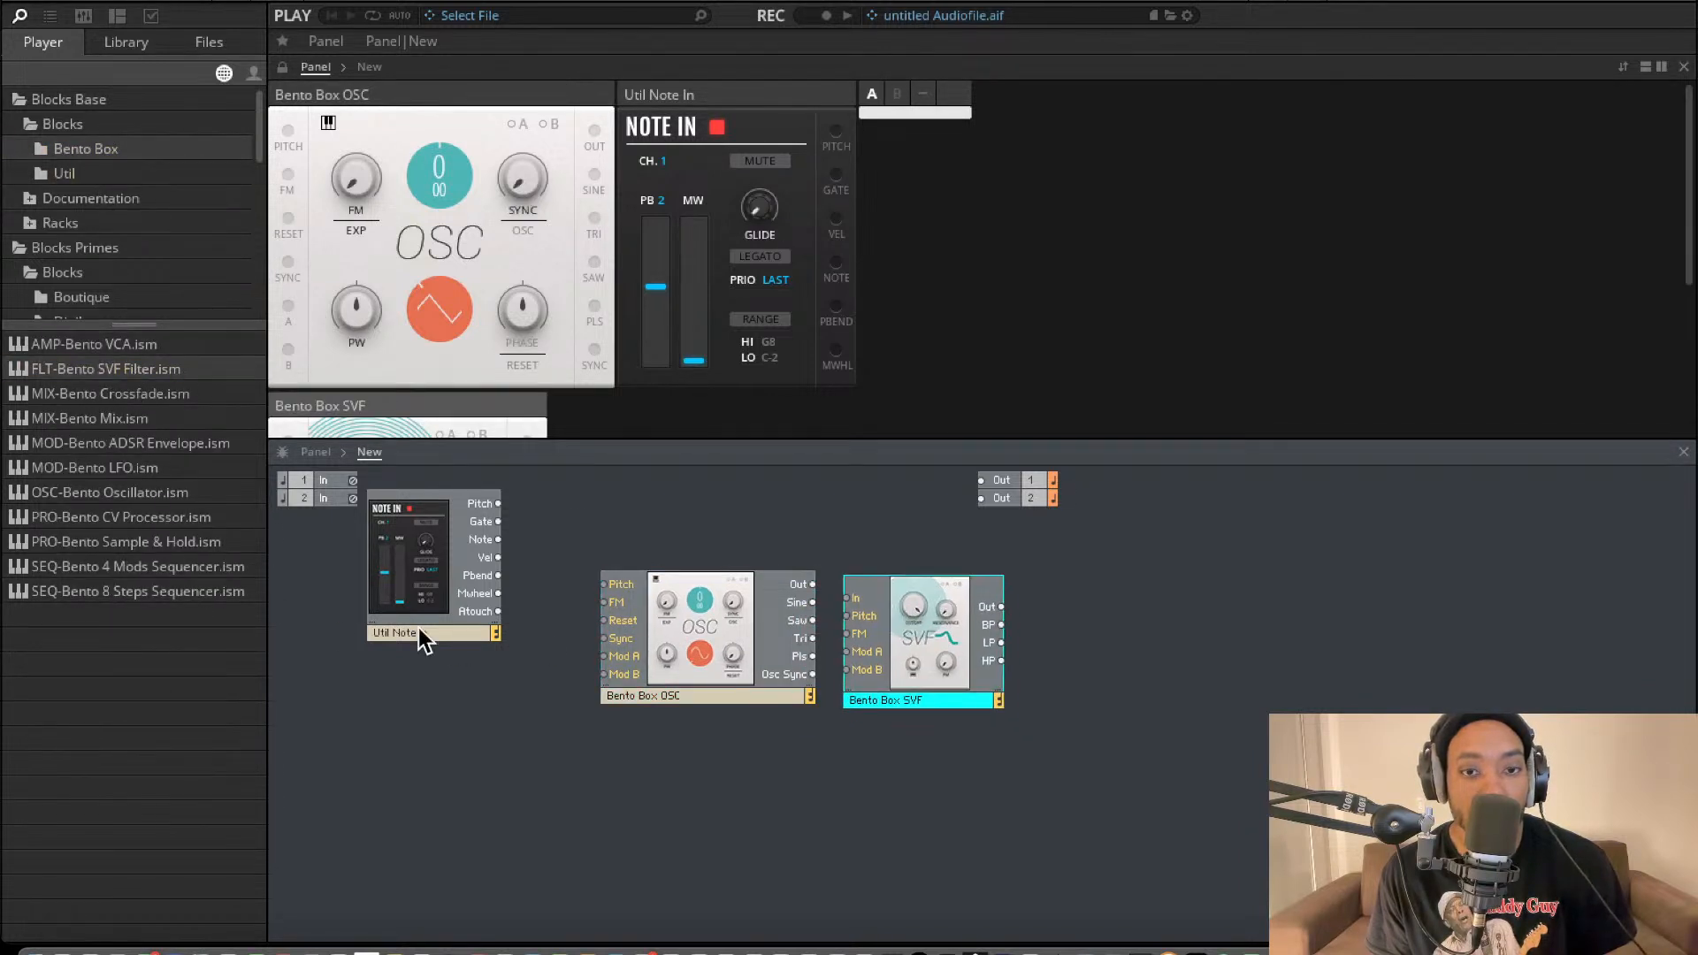
drag(131, 350, 1043, 672)
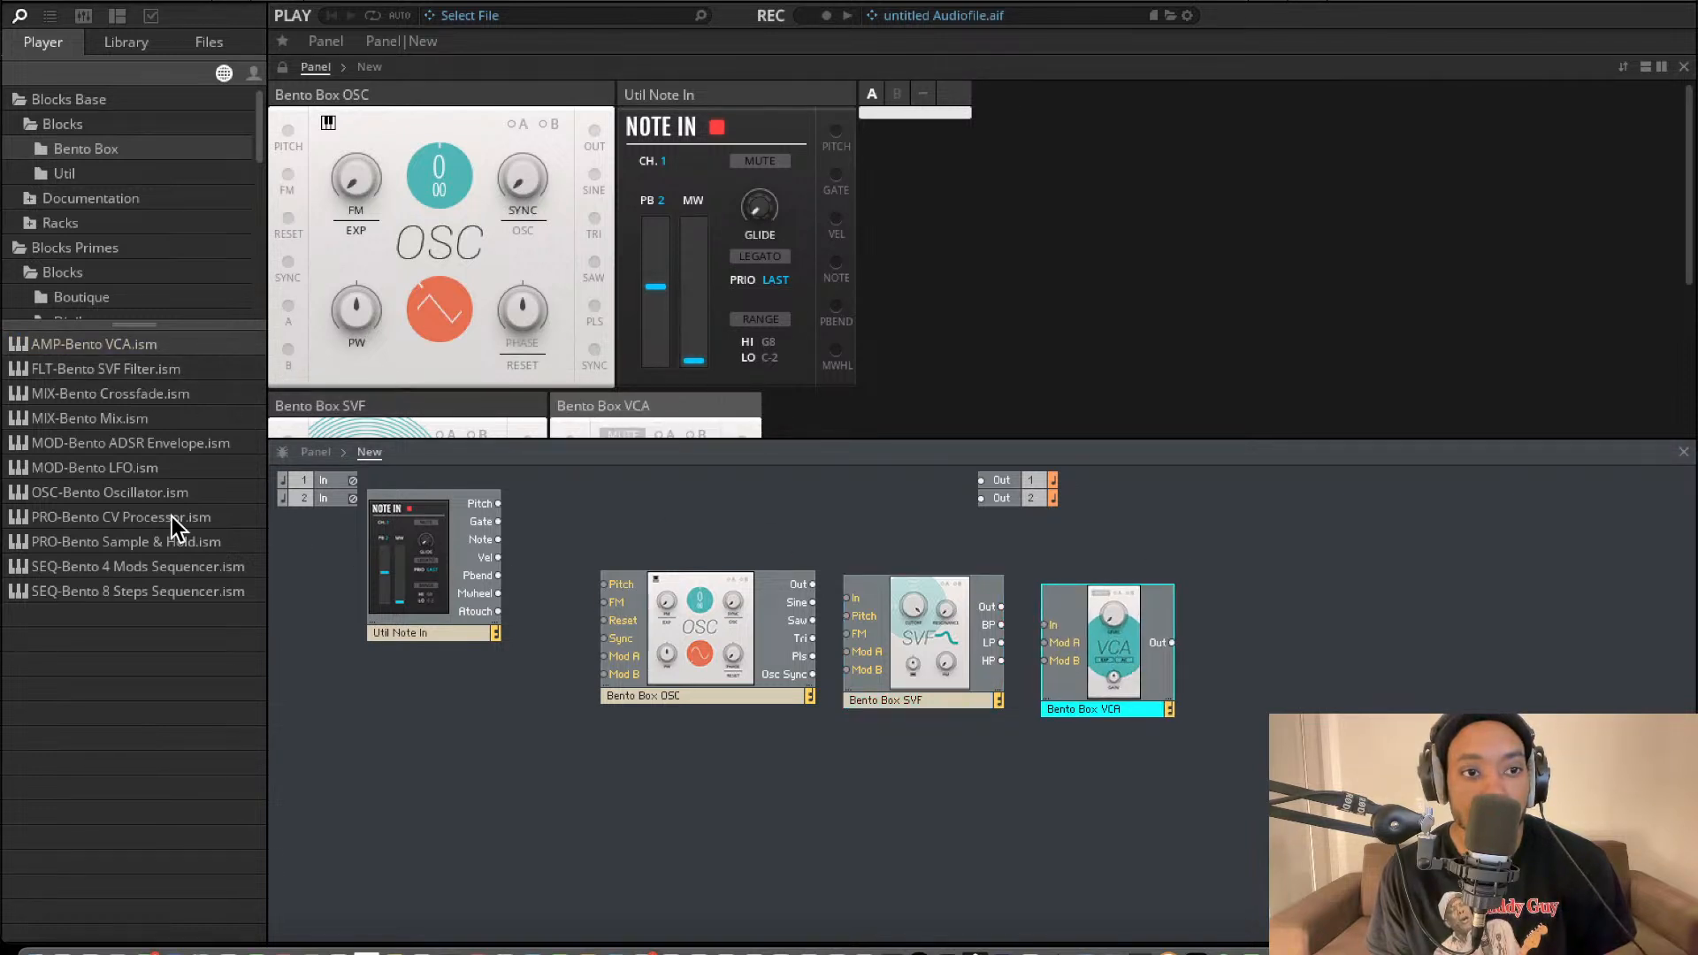
click(95, 178)
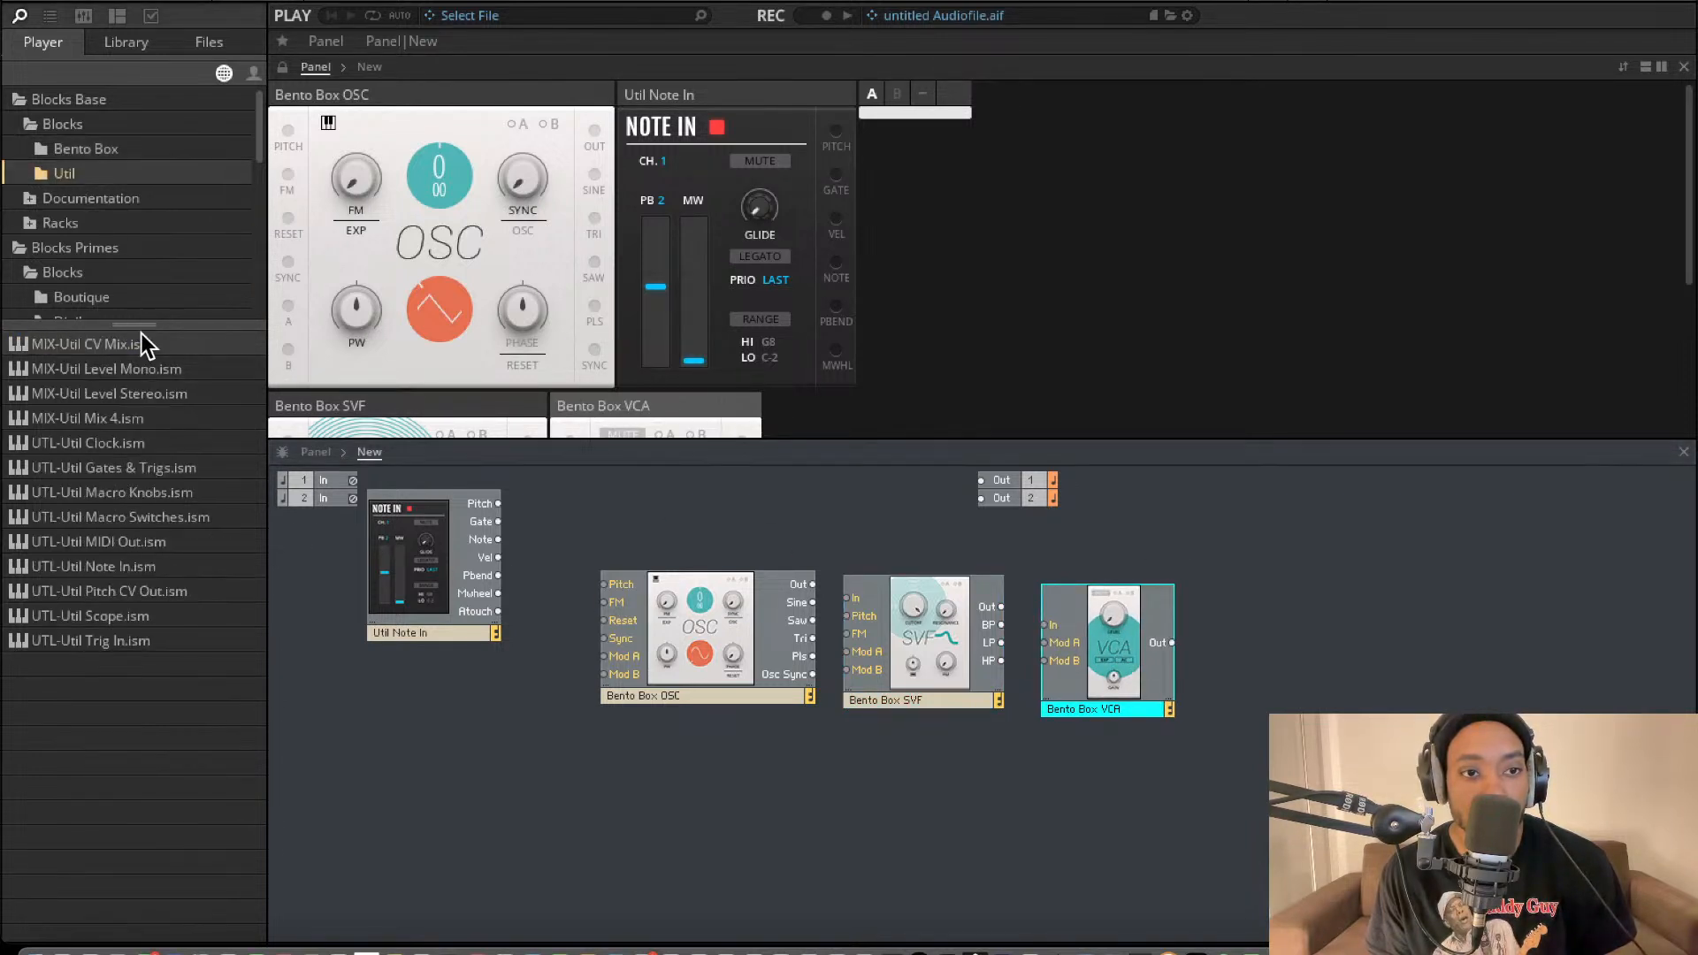
drag(97, 394, 1221, 610)
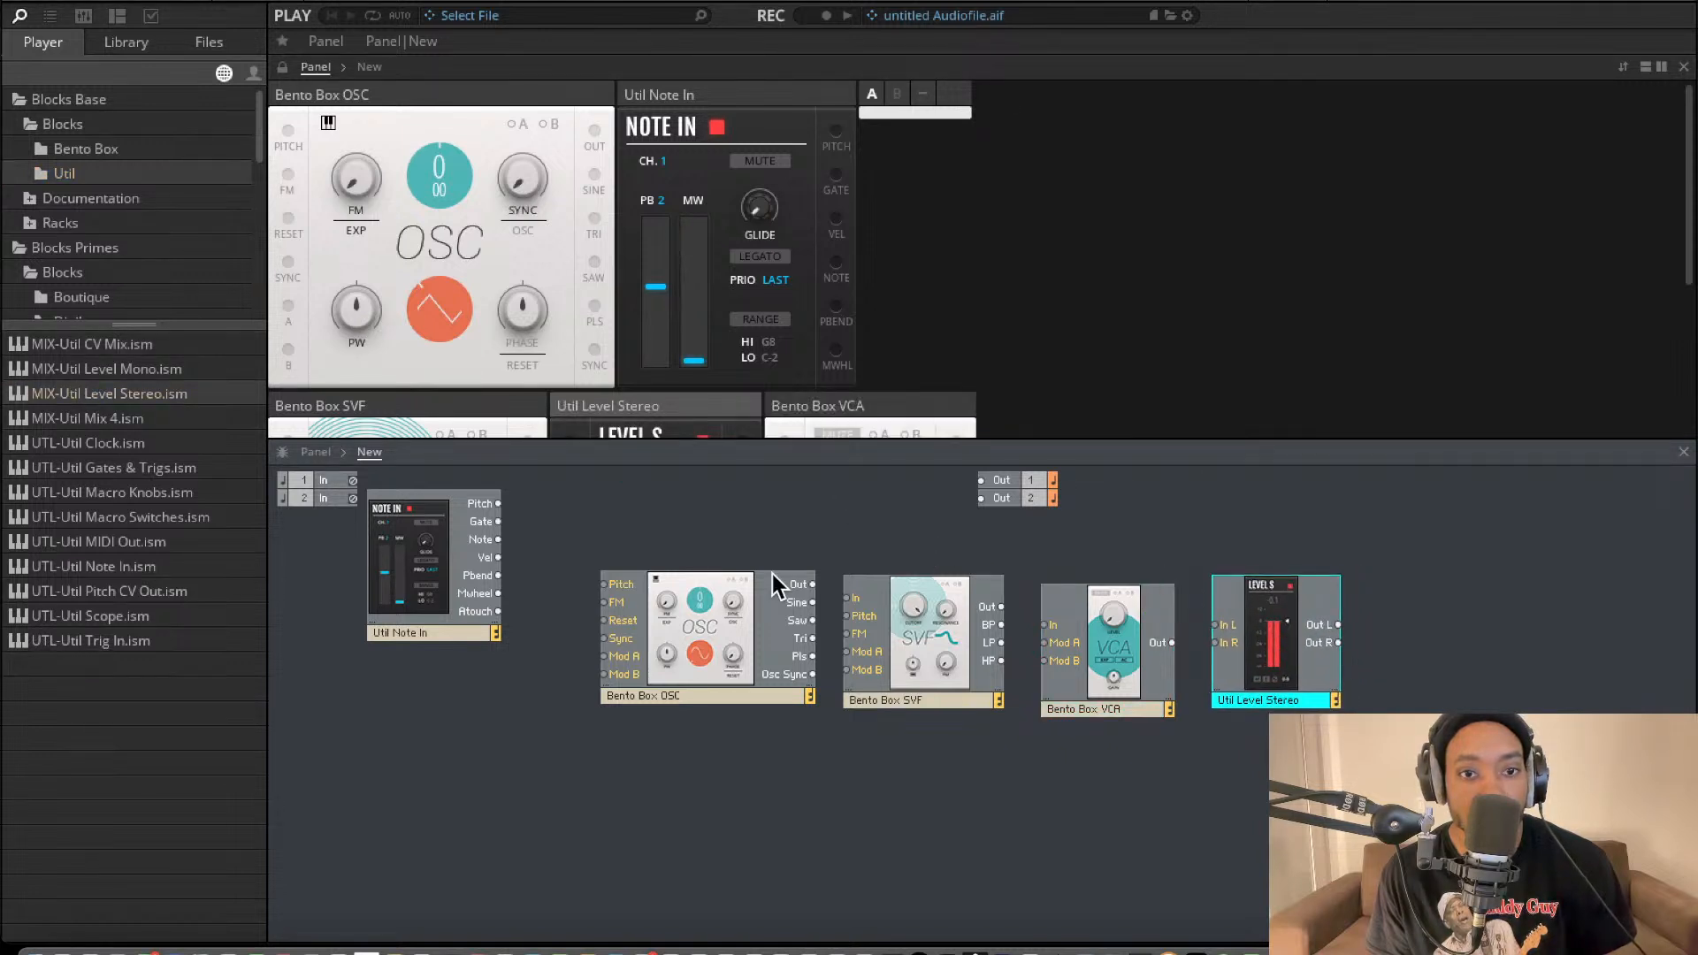
Connect Note In's Pitch to the oscillator's Pitch and the oscillator's Out to the SVF filter's In.
drag(511, 535, 497, 503)
drag(604, 584, 498, 503)
click(567, 574)
key(Delete)
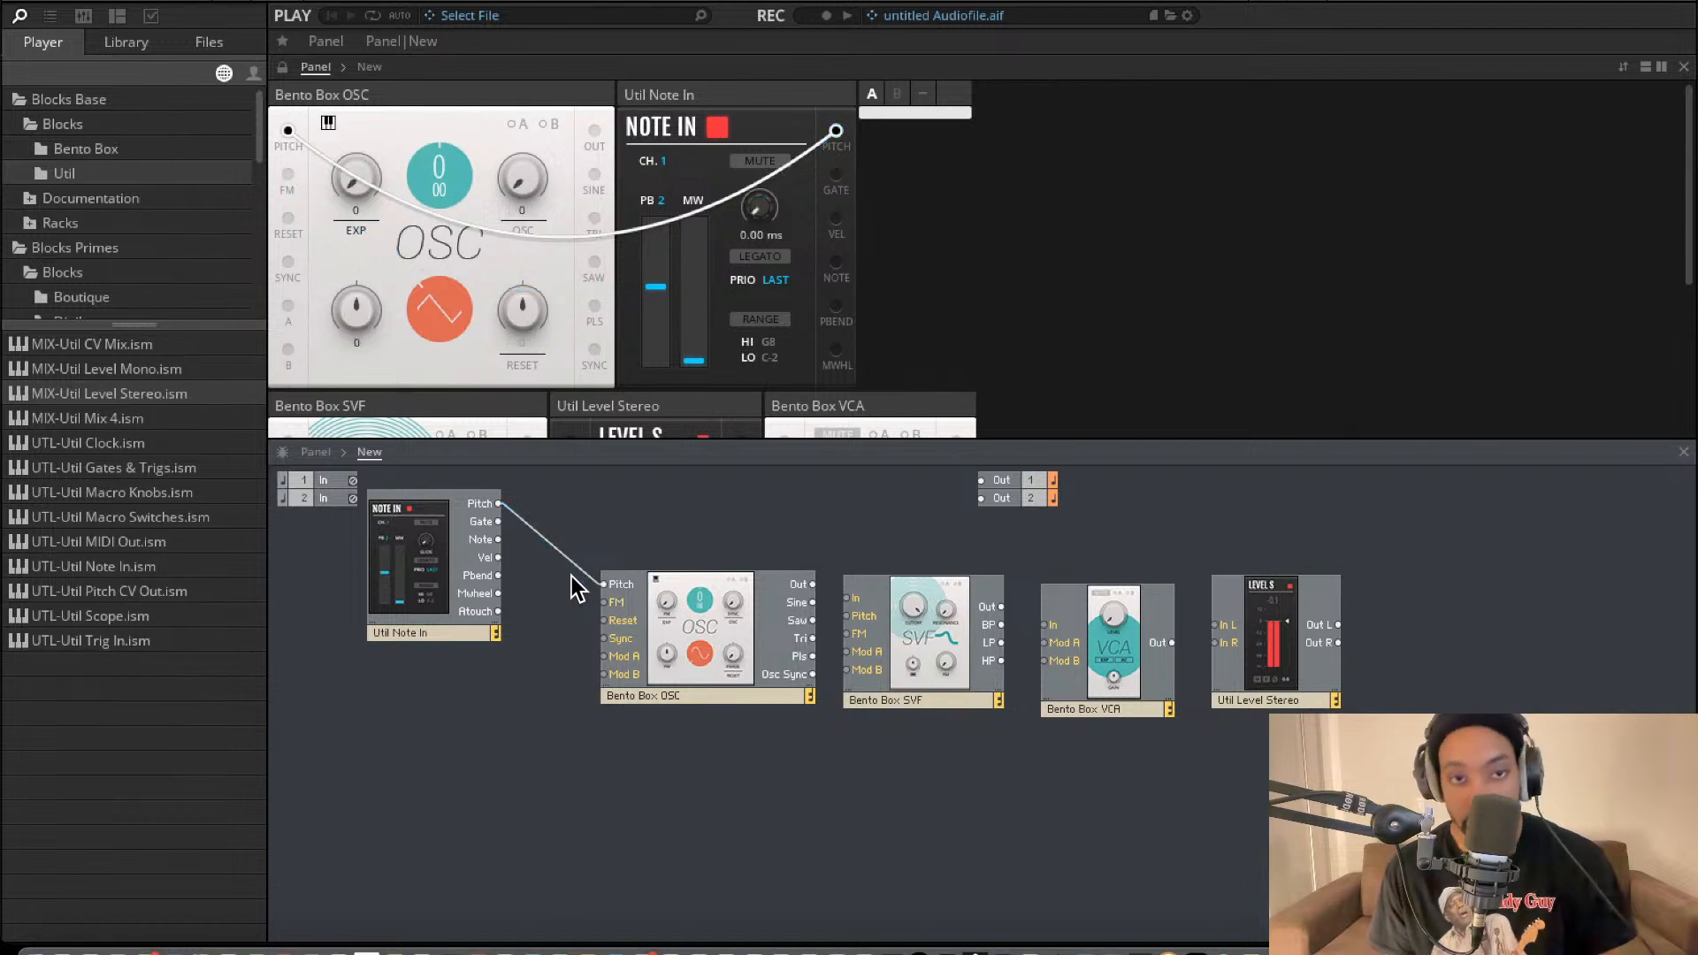
drag(789, 596, 867, 675)
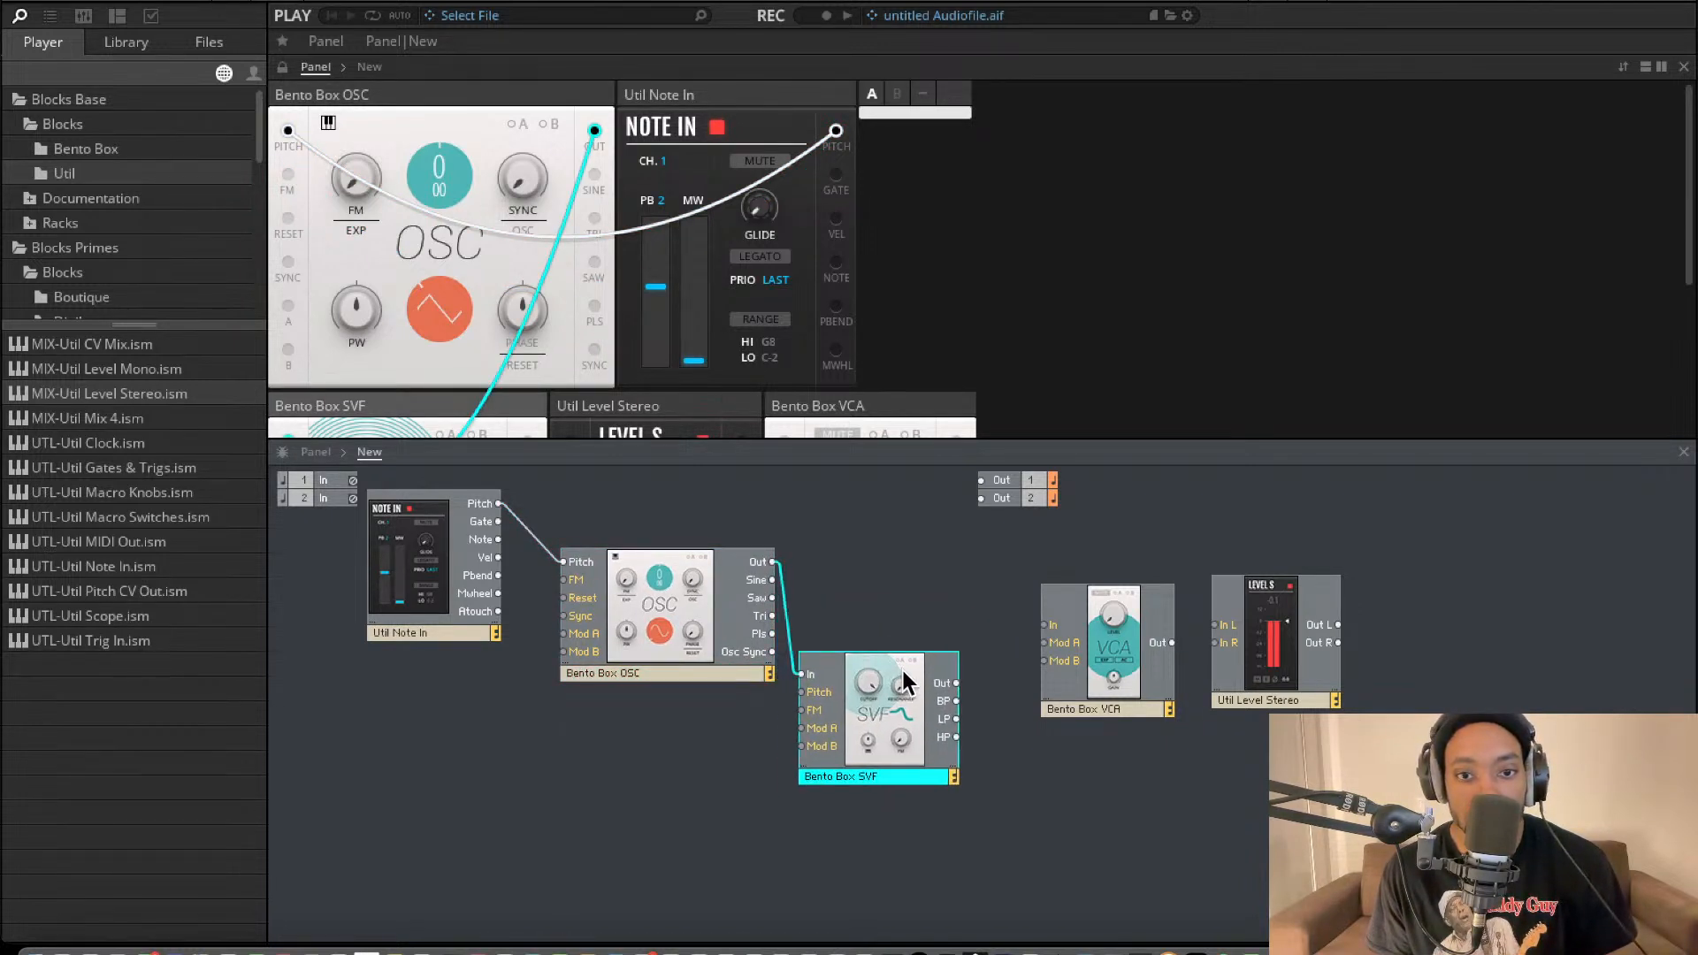
Connect the filter's Out to the VCA's In and the VCA's Out to both inputs of Level Stereo.
drag(1112, 632, 1089, 682)
drag(977, 677, 1040, 647)
drag(1290, 623, 1222, 627)
drag(1096, 658, 1159, 647)
Connect Level Stereo's Out L and Out R to main outputs 1 and 2, and space out the other blocks.
drag(1271, 625, 980, 480)
drag(1272, 650, 980, 505)
drag(1021, 703, 1021, 729)
drag(854, 701, 817, 746)
drag(674, 631, 642, 712)
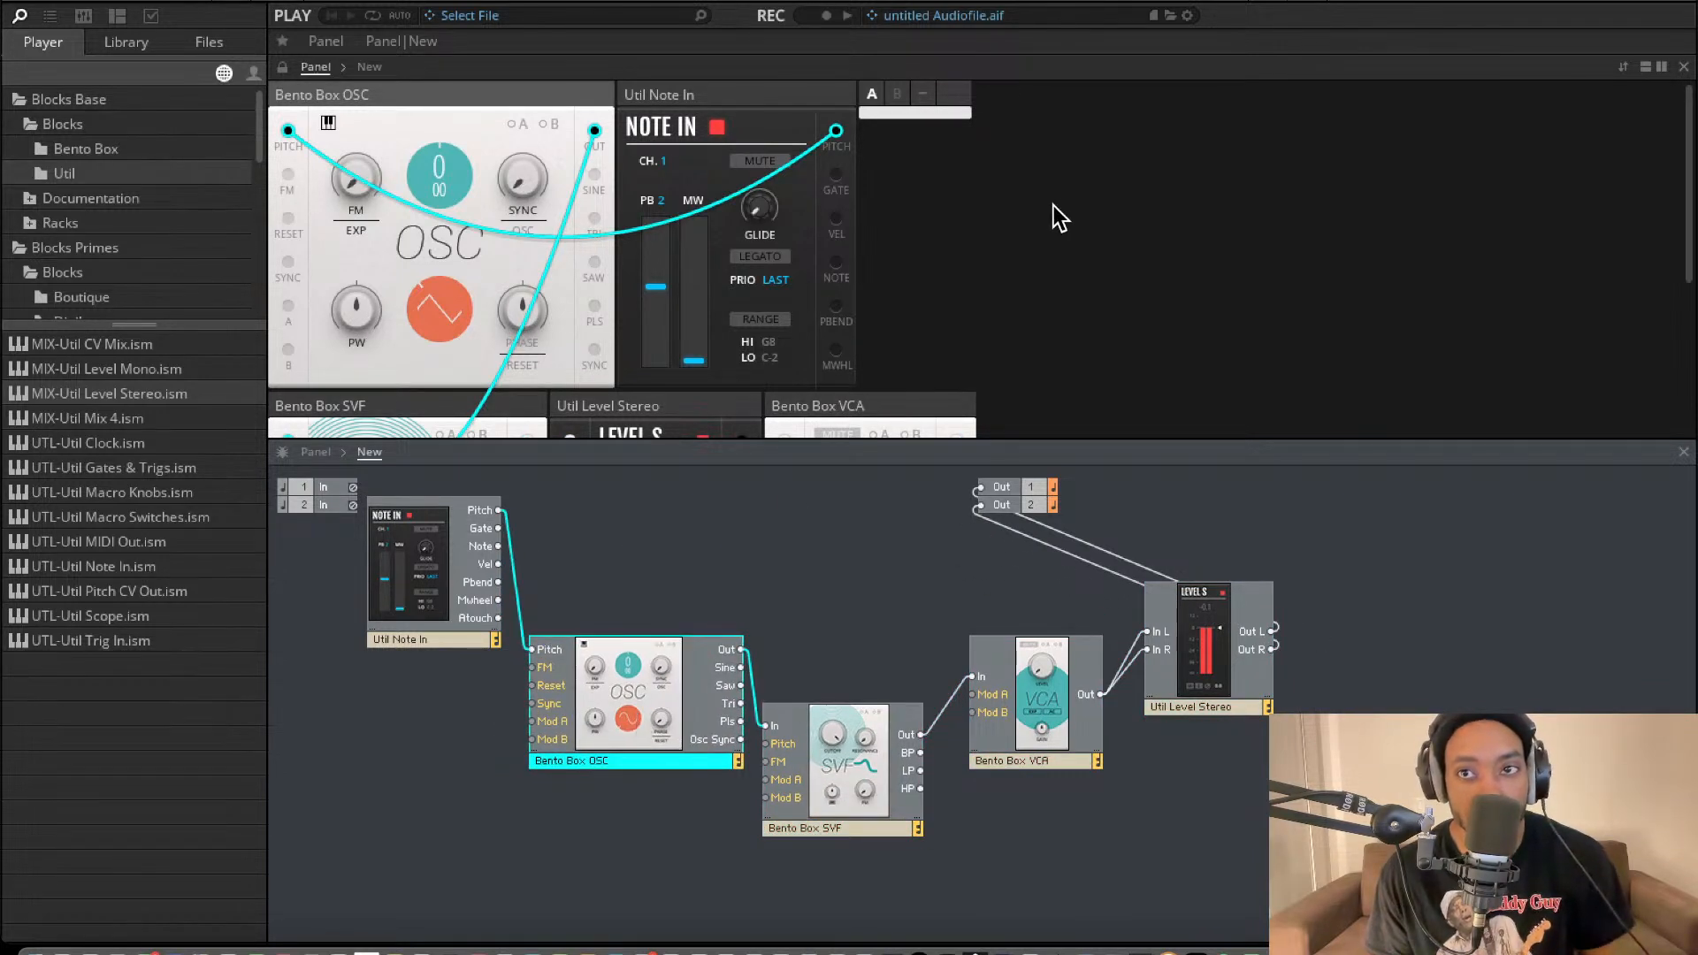
Arrange the block panels in one row in the order Note In, OSC, SVF, VCA, Level Stereo.
drag(798, 98, 424, 80)
scroll(582, 184, down, 3)
drag(522, 255, 980, 62)
scroll(566, 290, up, 3)
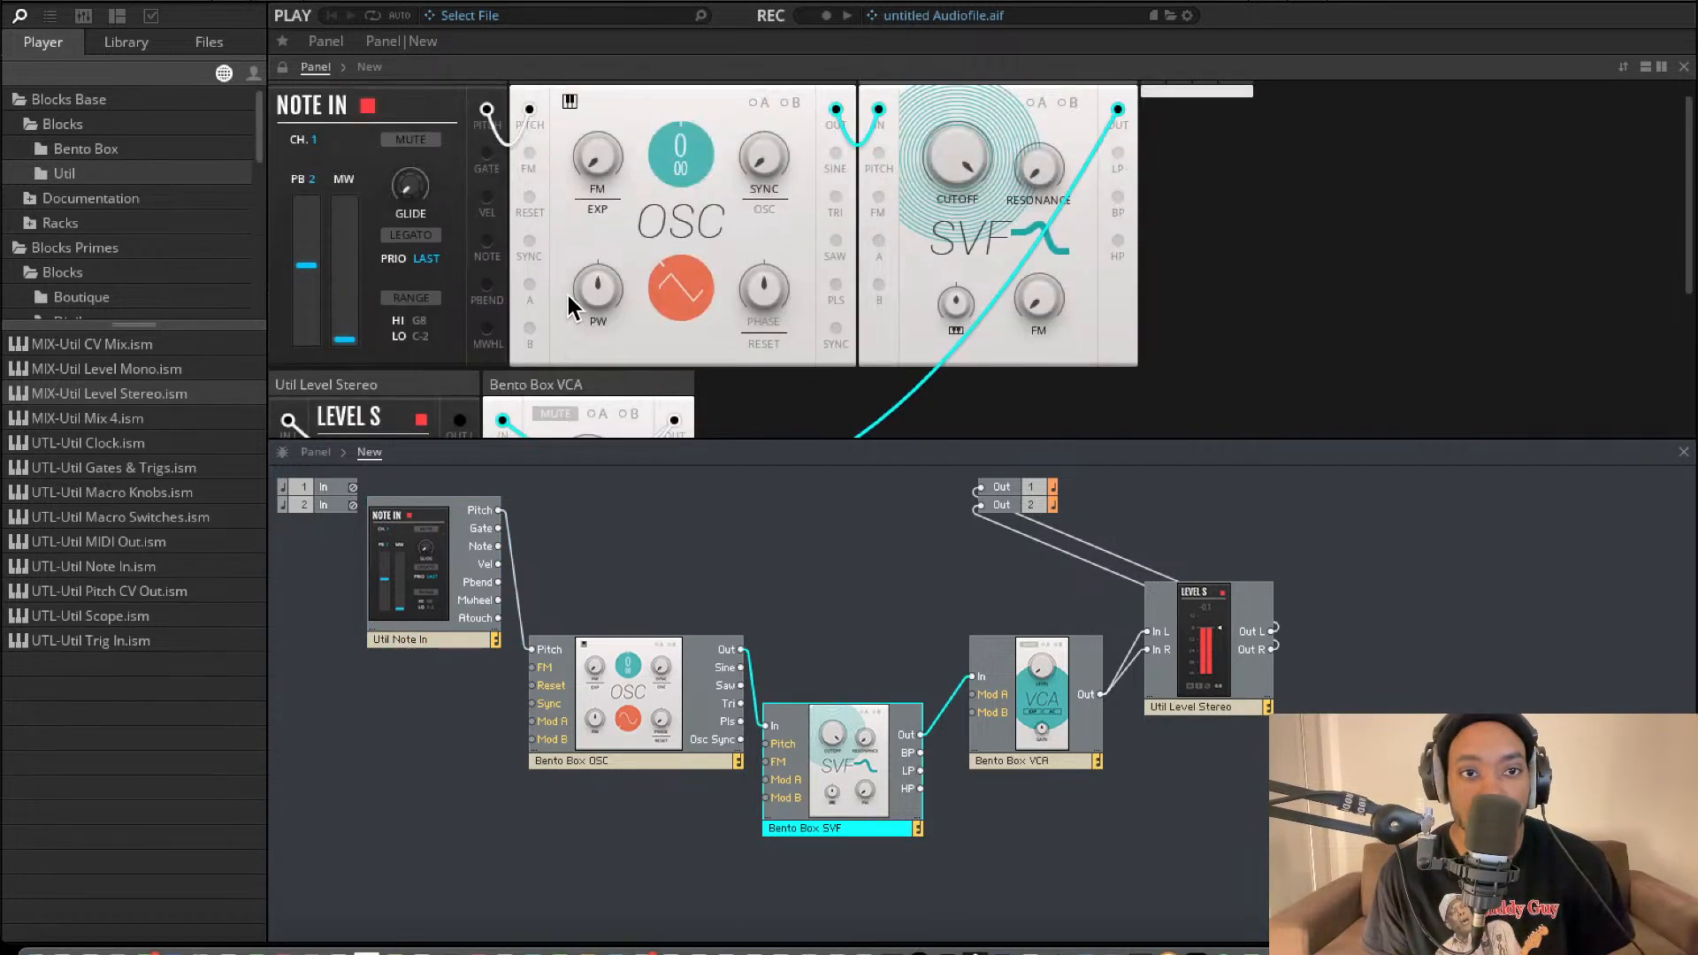
drag(602, 389, 1264, 104)
drag(472, 396, 1495, 70)
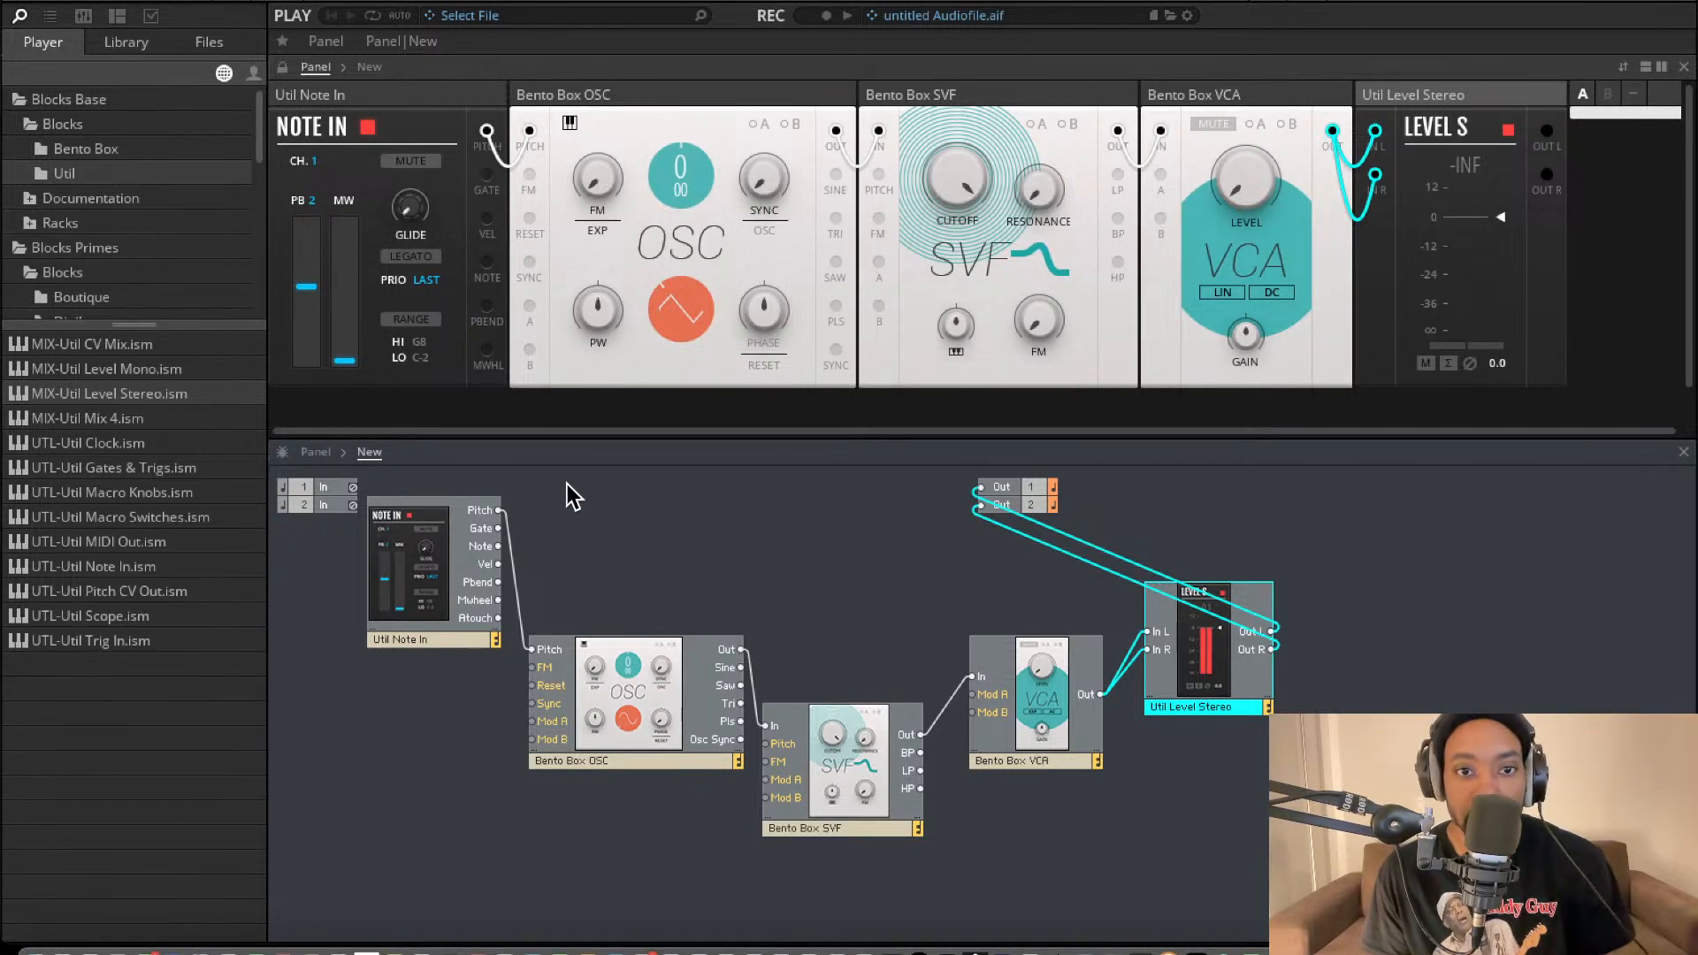
Tidy the structure by moving the connected blocks closer together in signal-flow order.
drag(1408, 710, 345, 605)
drag(546, 679, 537, 508)
drag(741, 762, 737, 677)
drag(945, 721, 924, 704)
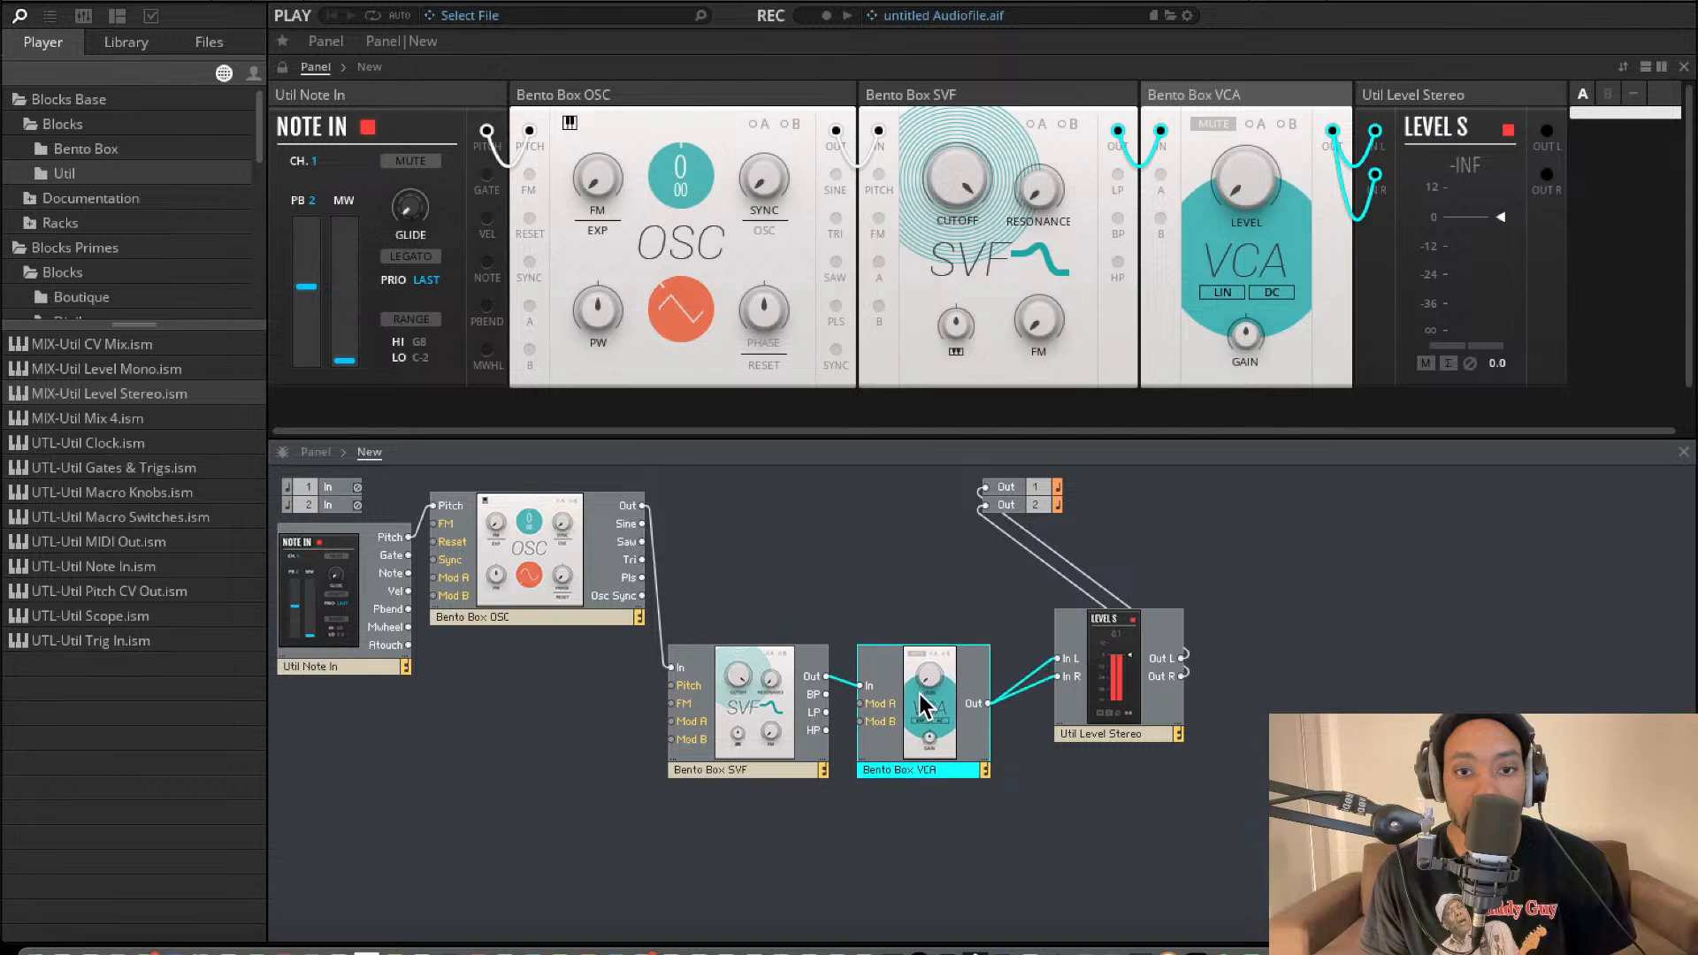
mouse_move(1102, 681)
mouse_down()
mouse_move(1061, 717)
mouse_move(1070, 684)
mouse_up()
click(959, 618)
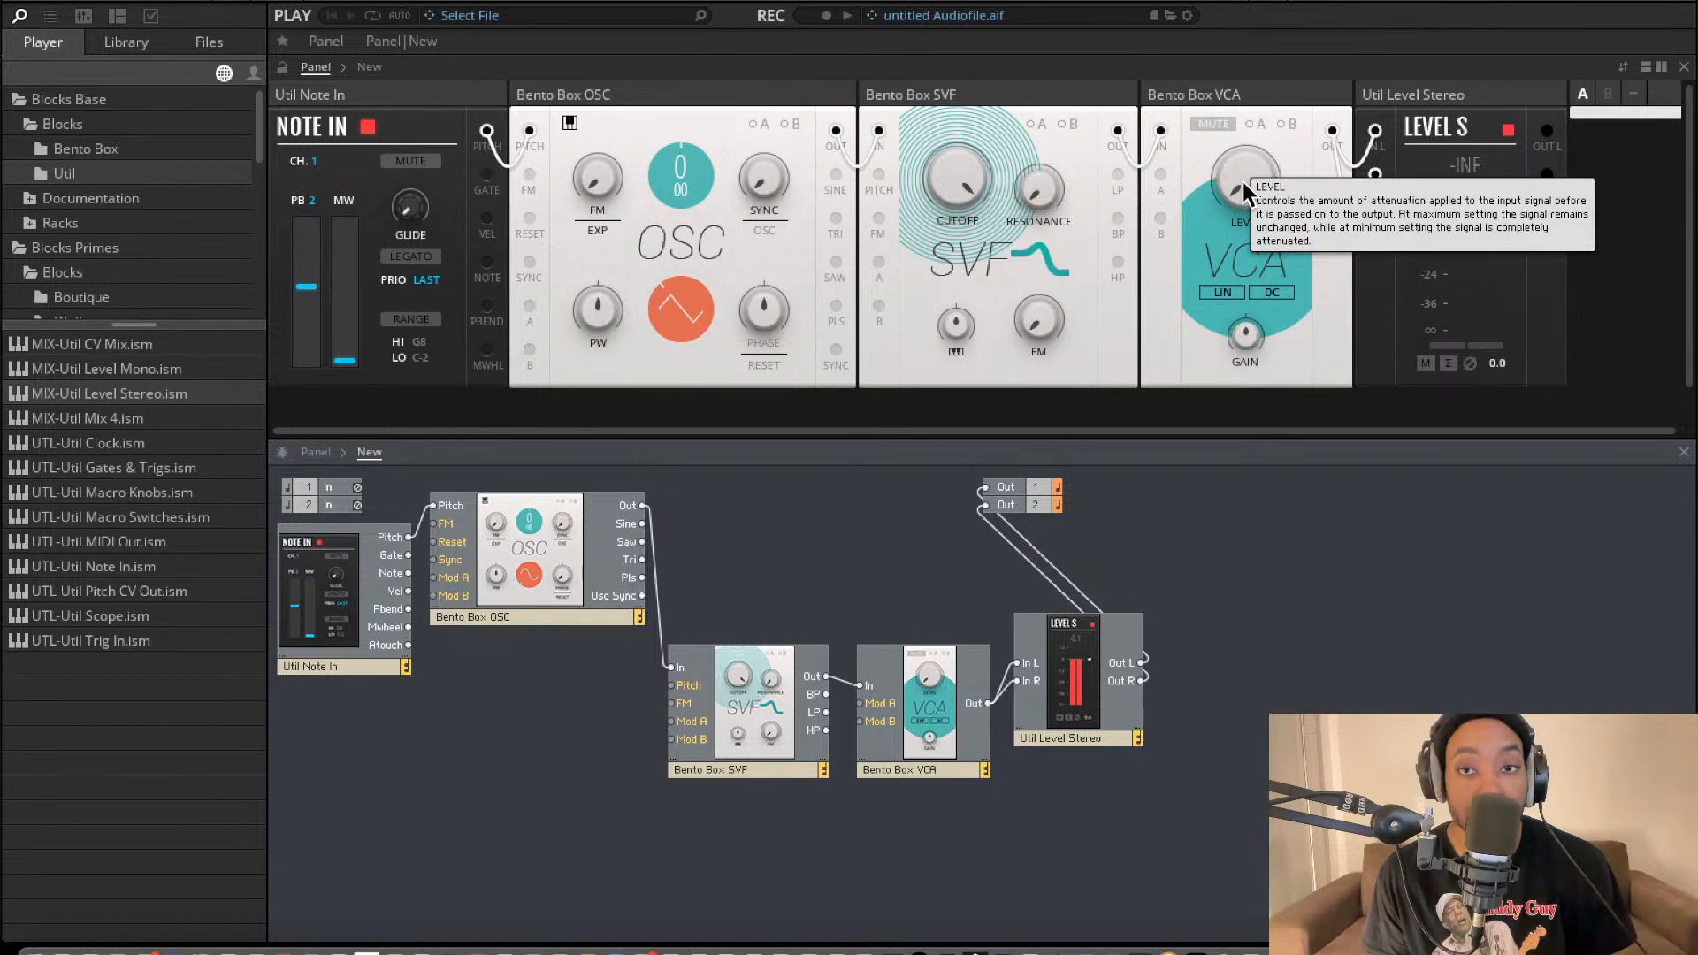
Raise the VCA level to 9.8 and add a Util Scope fed by the VCA's Out.
drag(1243, 182, 1246, 162)
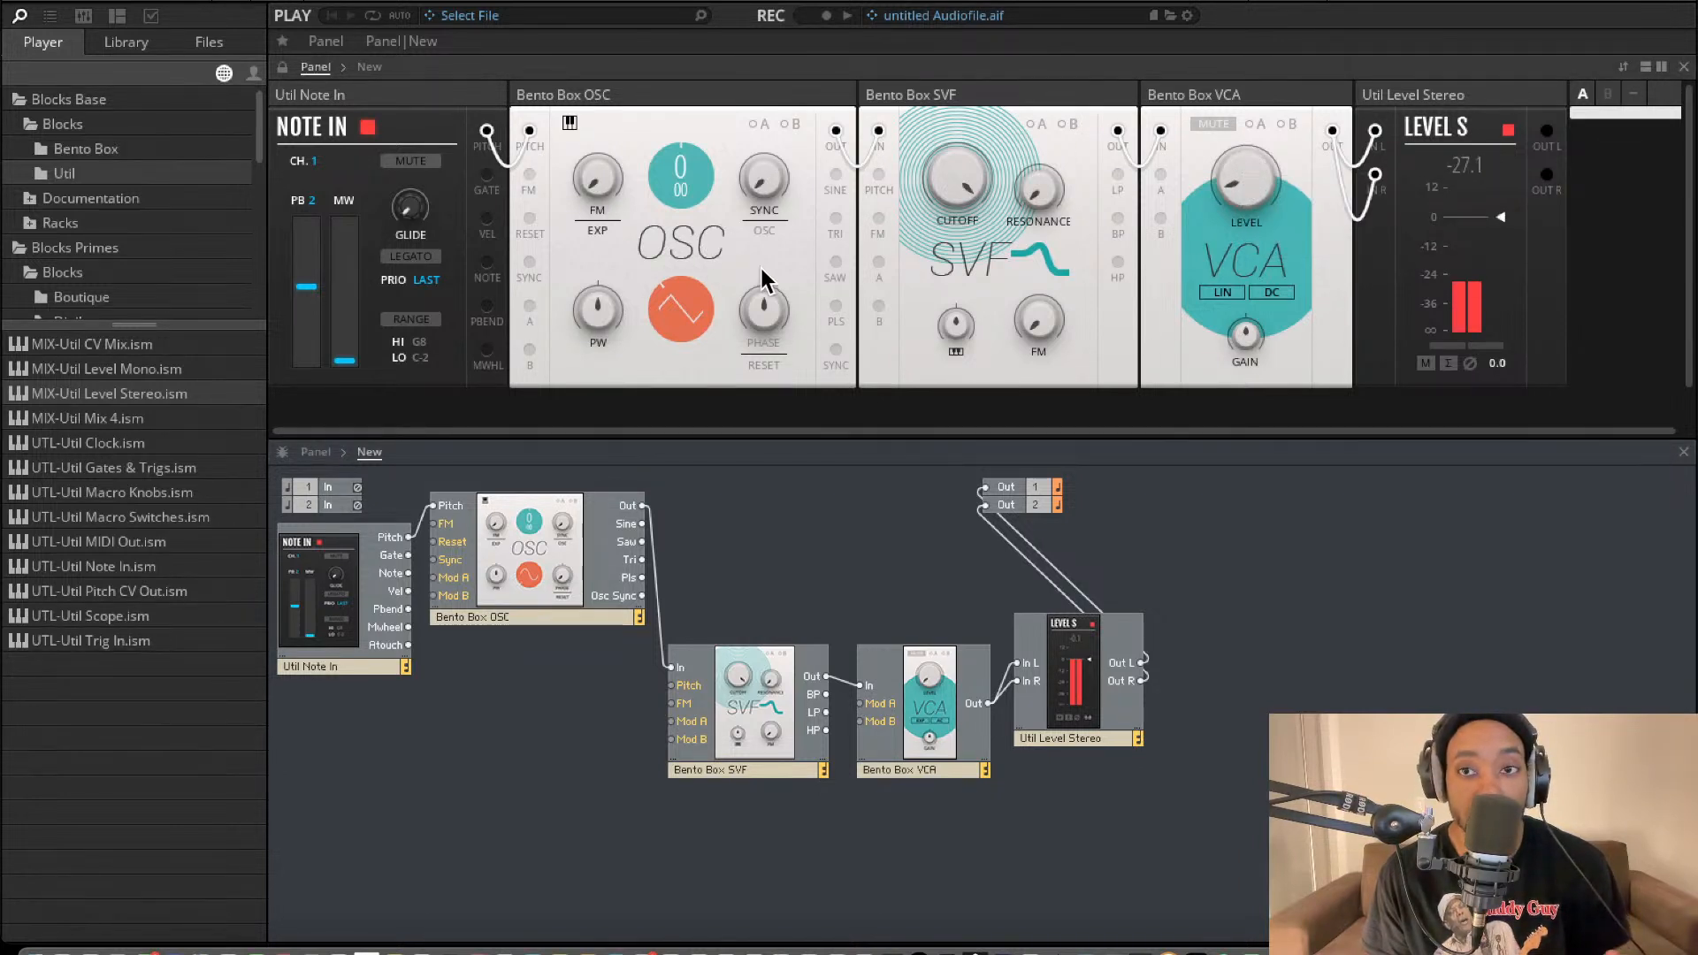
drag(158, 614, 987, 703)
scroll(1359, 285, right, 2)
scroll(1359, 285, right, 6)
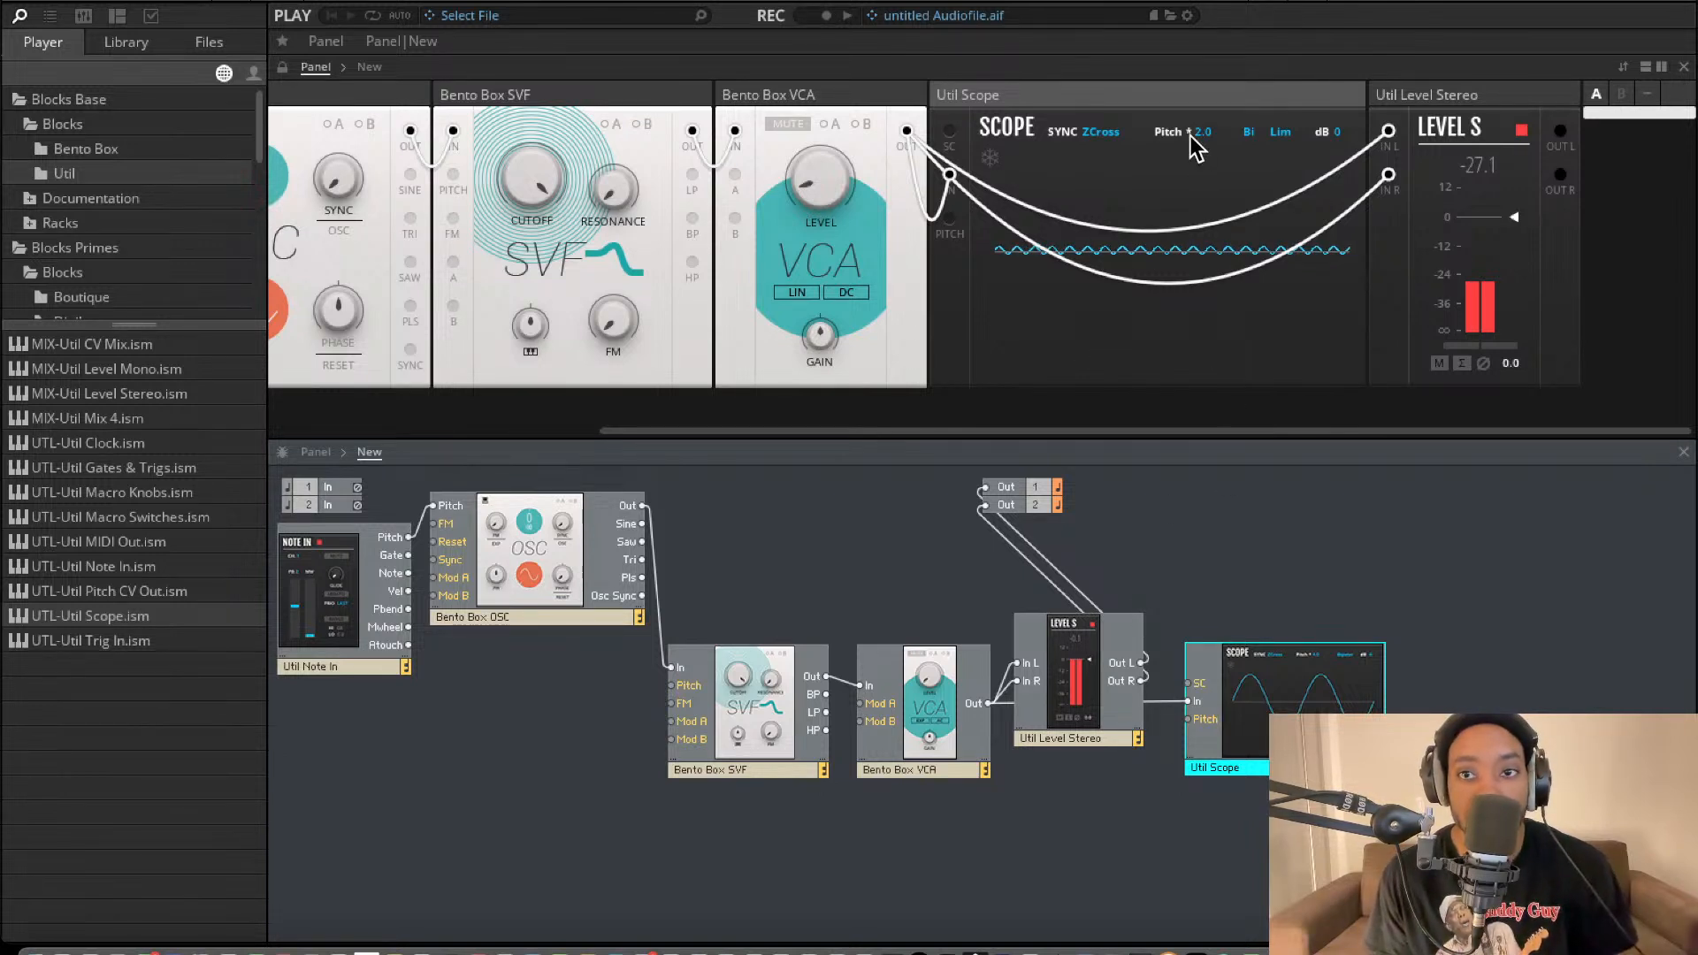
Rearrange the block panels so that Util Scope sits at the end of the row after Level Stereo.
drag(1291, 105, 1623, 89)
drag(1225, 97, 889, 352)
scroll(889, 352, up, 3)
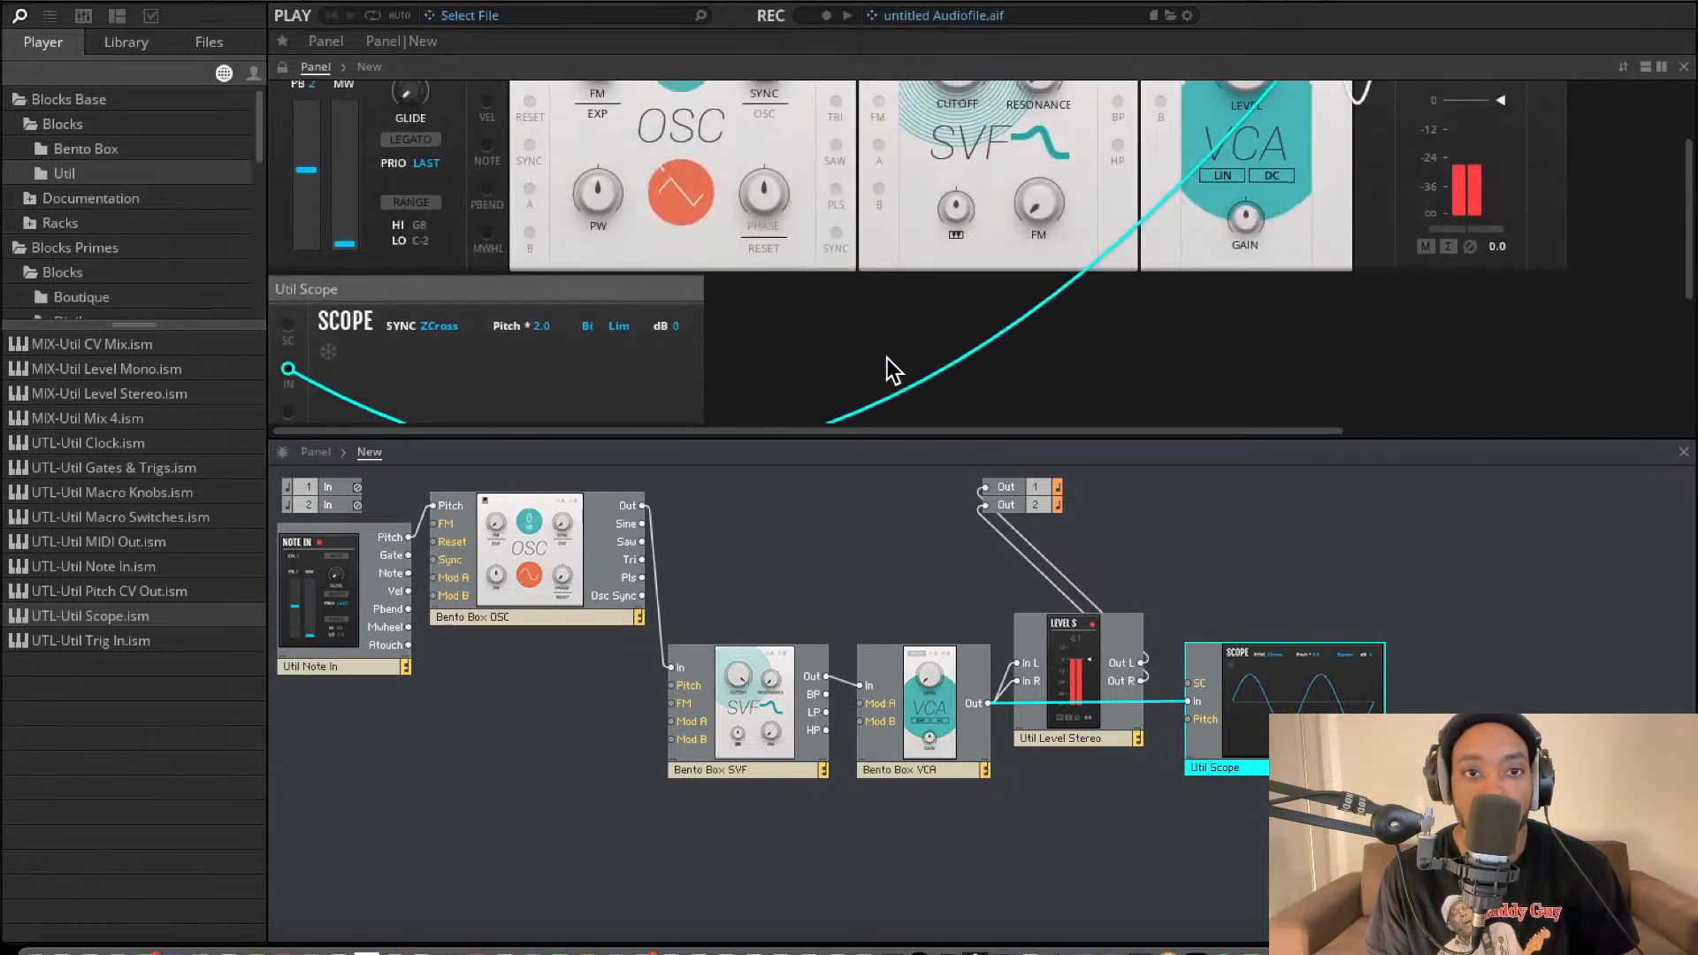
drag(648, 371, 1440, 230)
drag(1459, 94, 1220, 102)
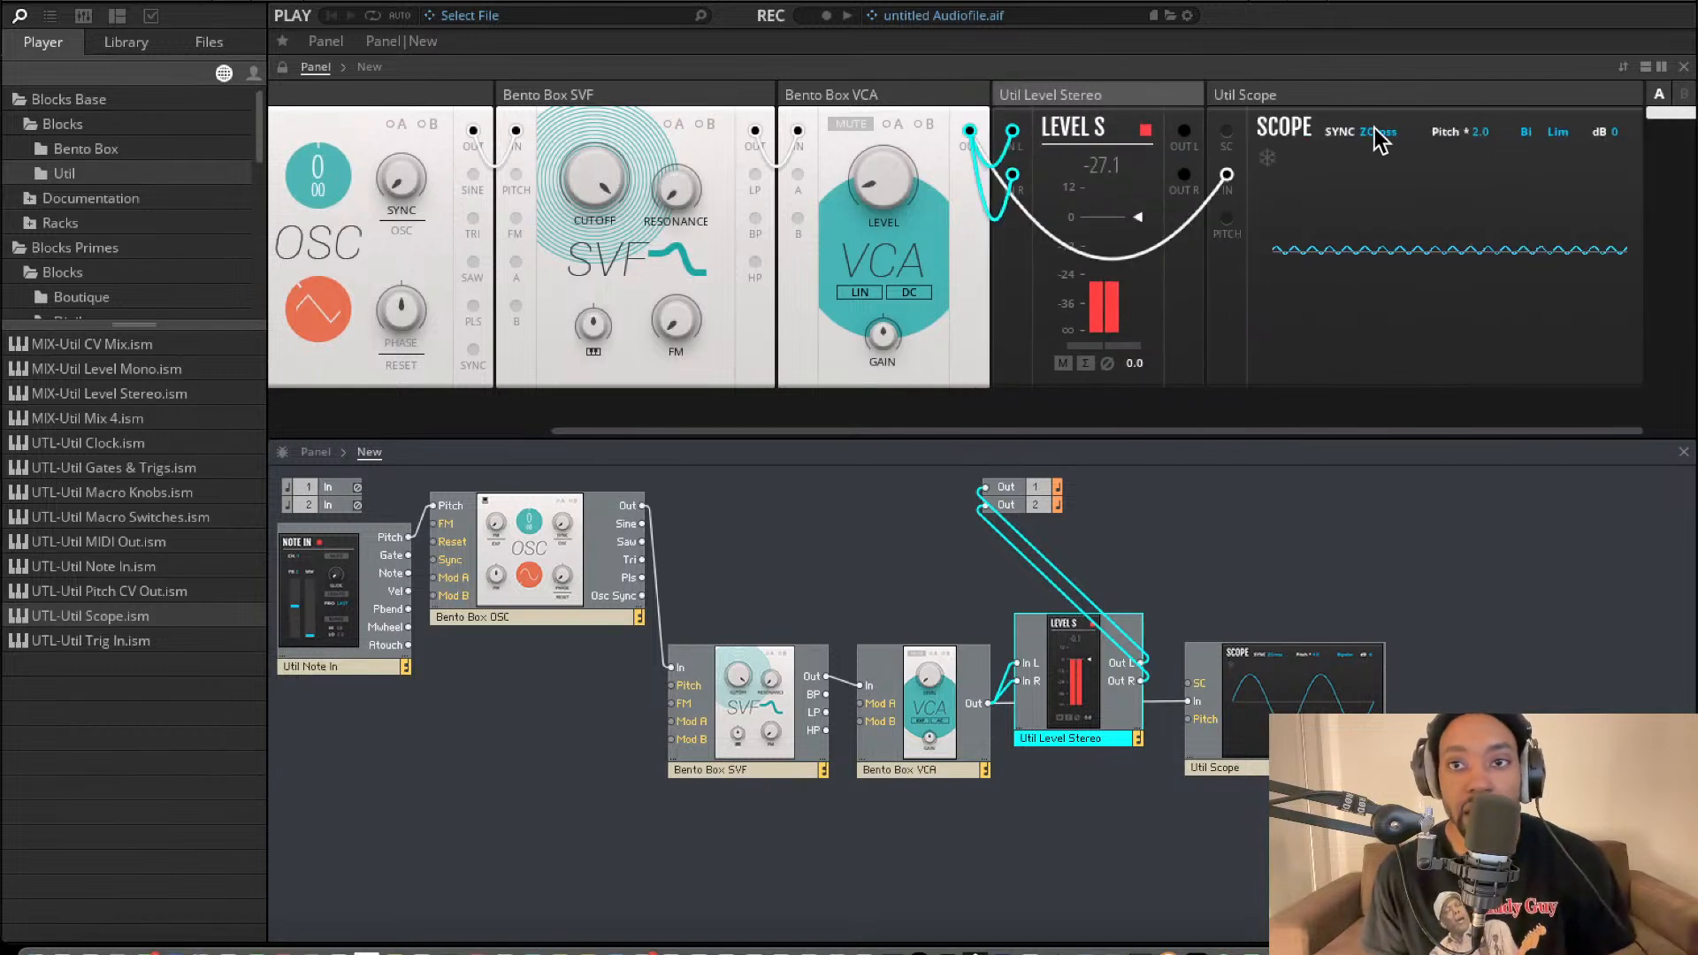
scroll(1135, 165, left, 2)
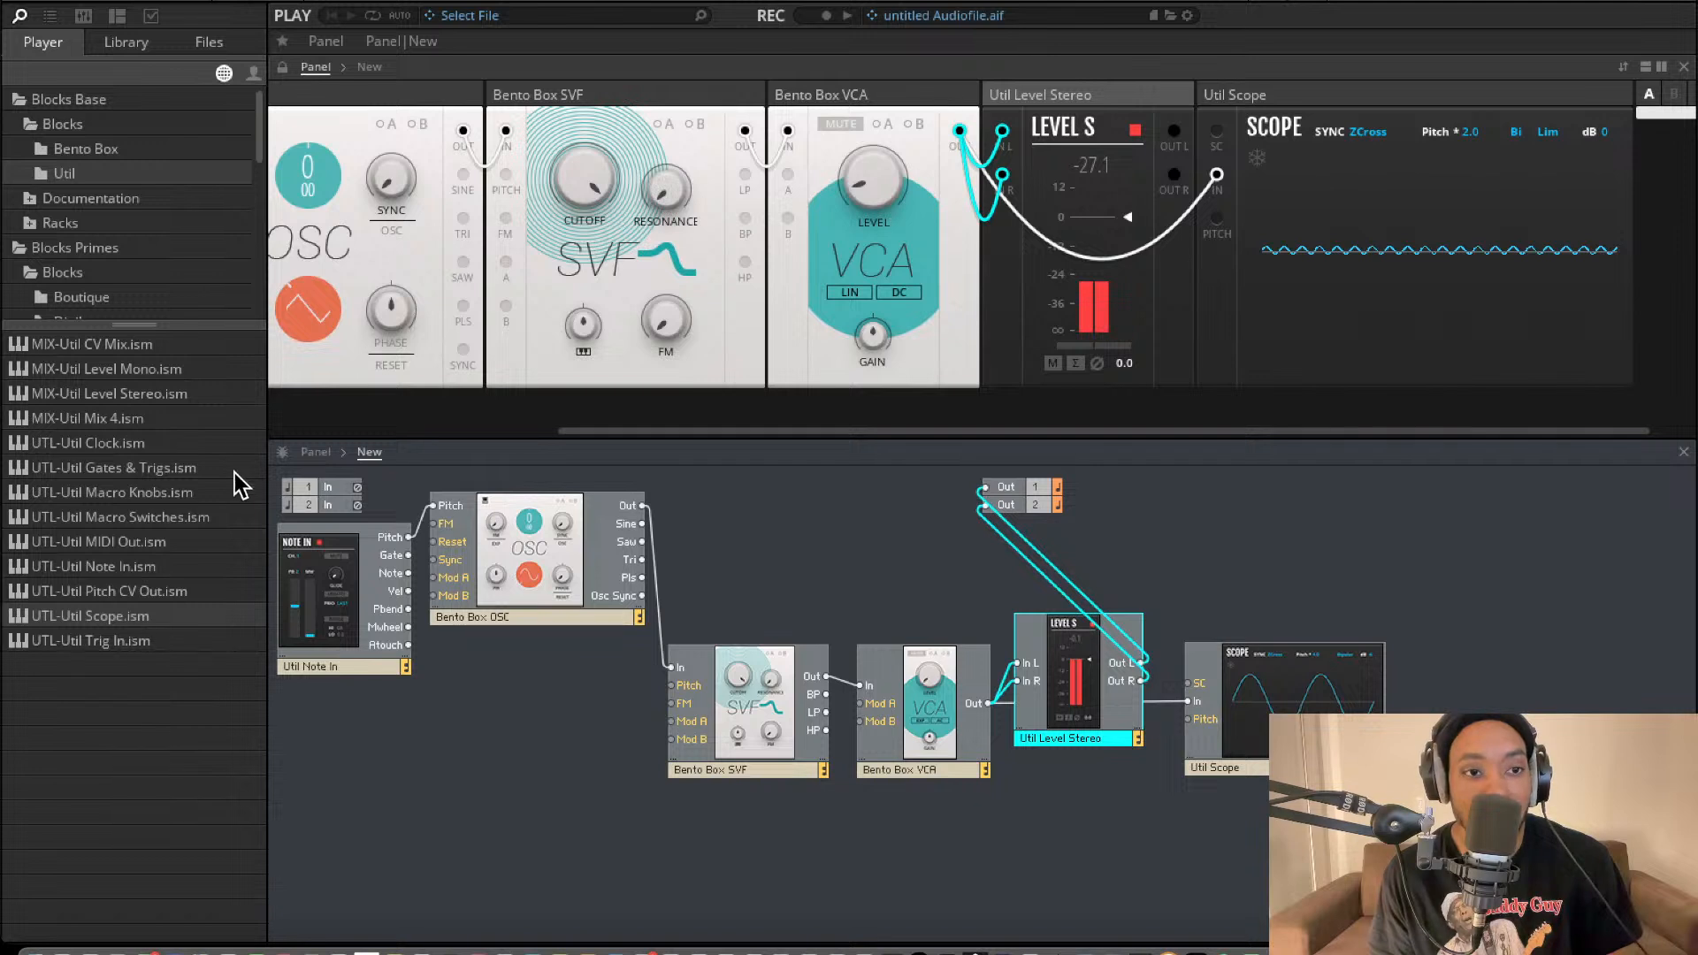
Add a Bento Sample & Hold, connecting its Out to the filter's Mod A and Note In's Pitch to its In.
click(97, 150)
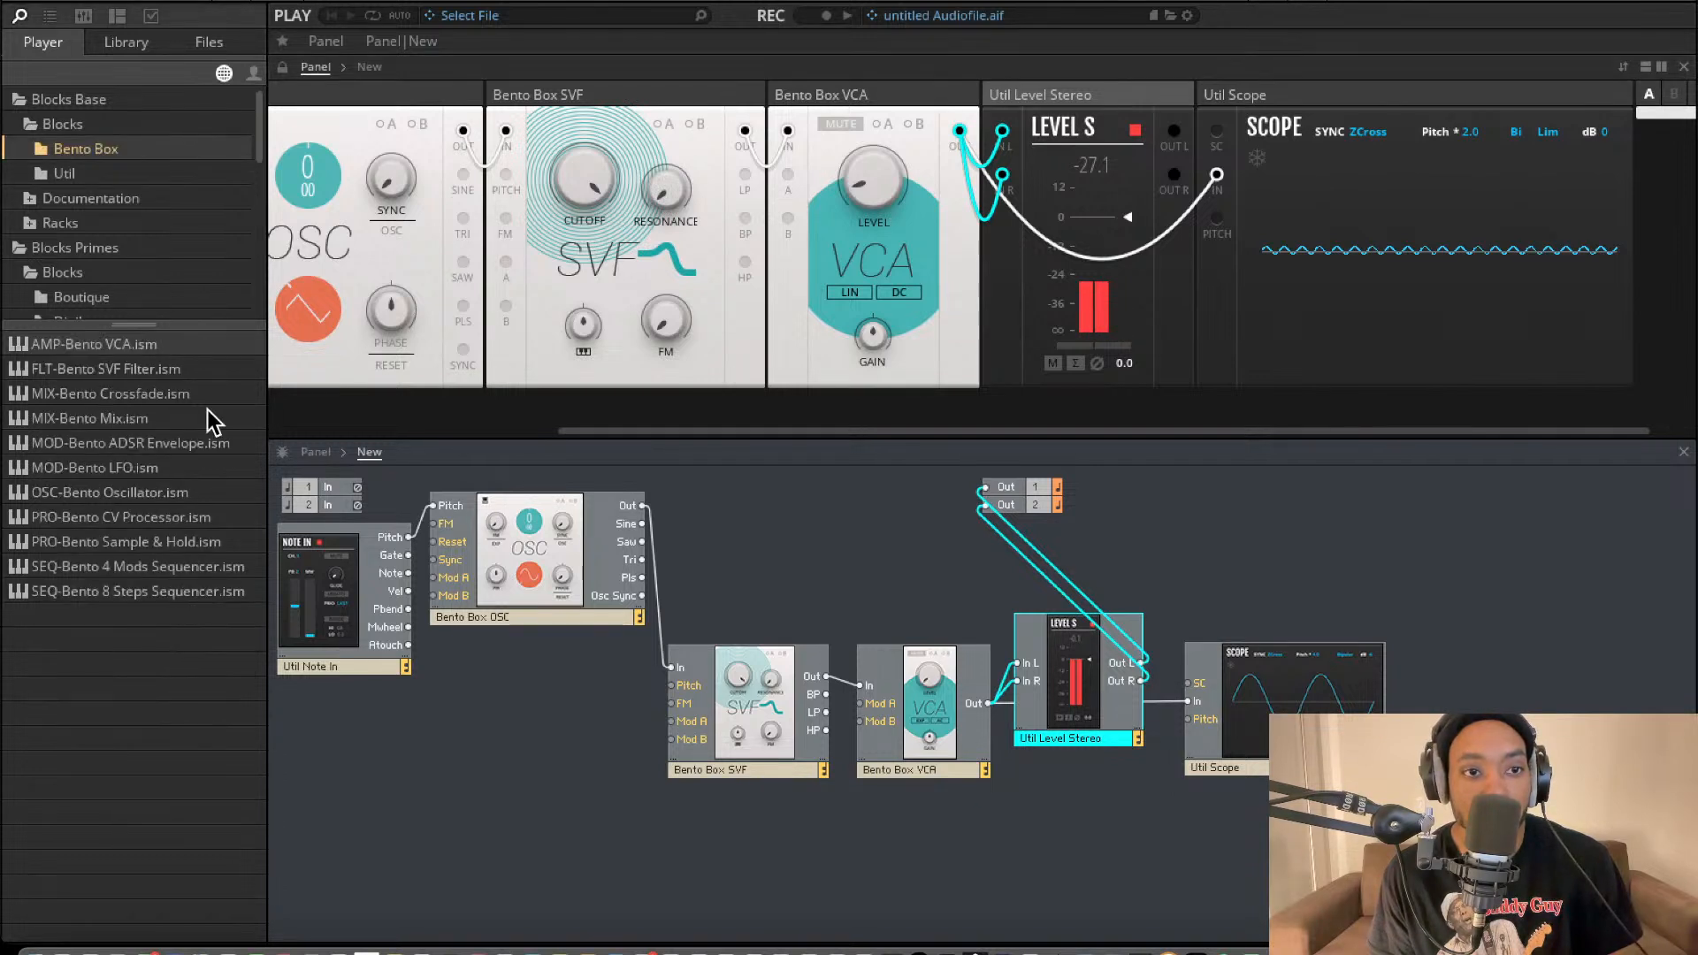
drag(155, 557, 671, 722)
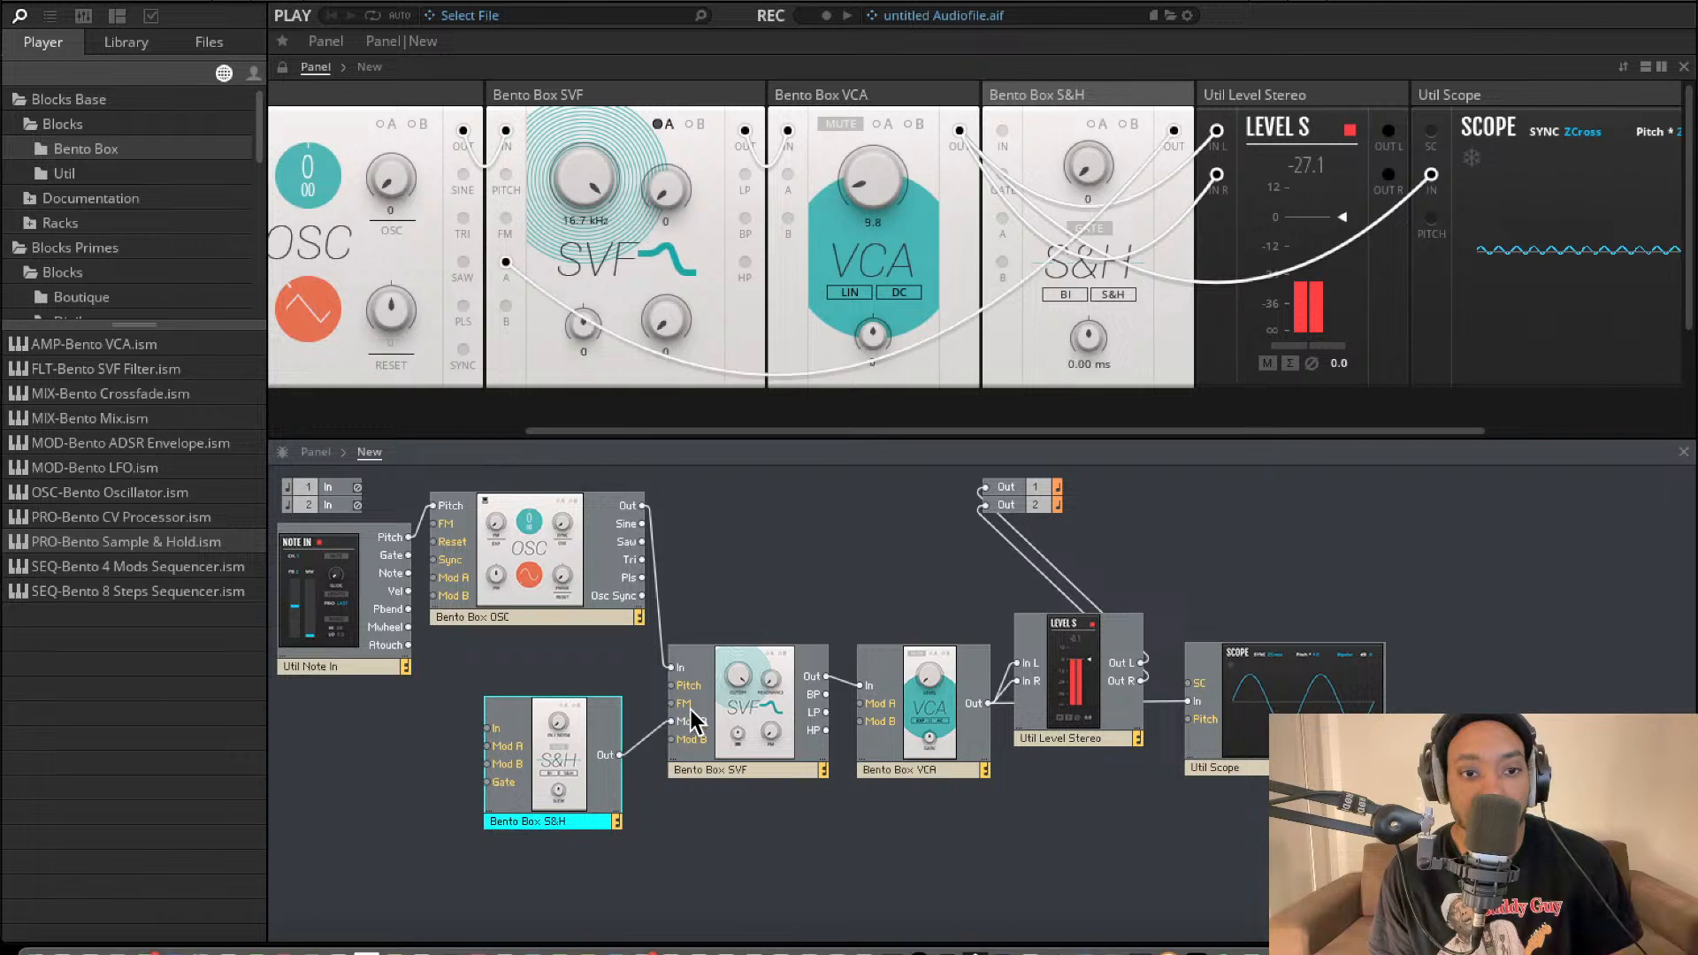
drag(487, 727, 409, 574)
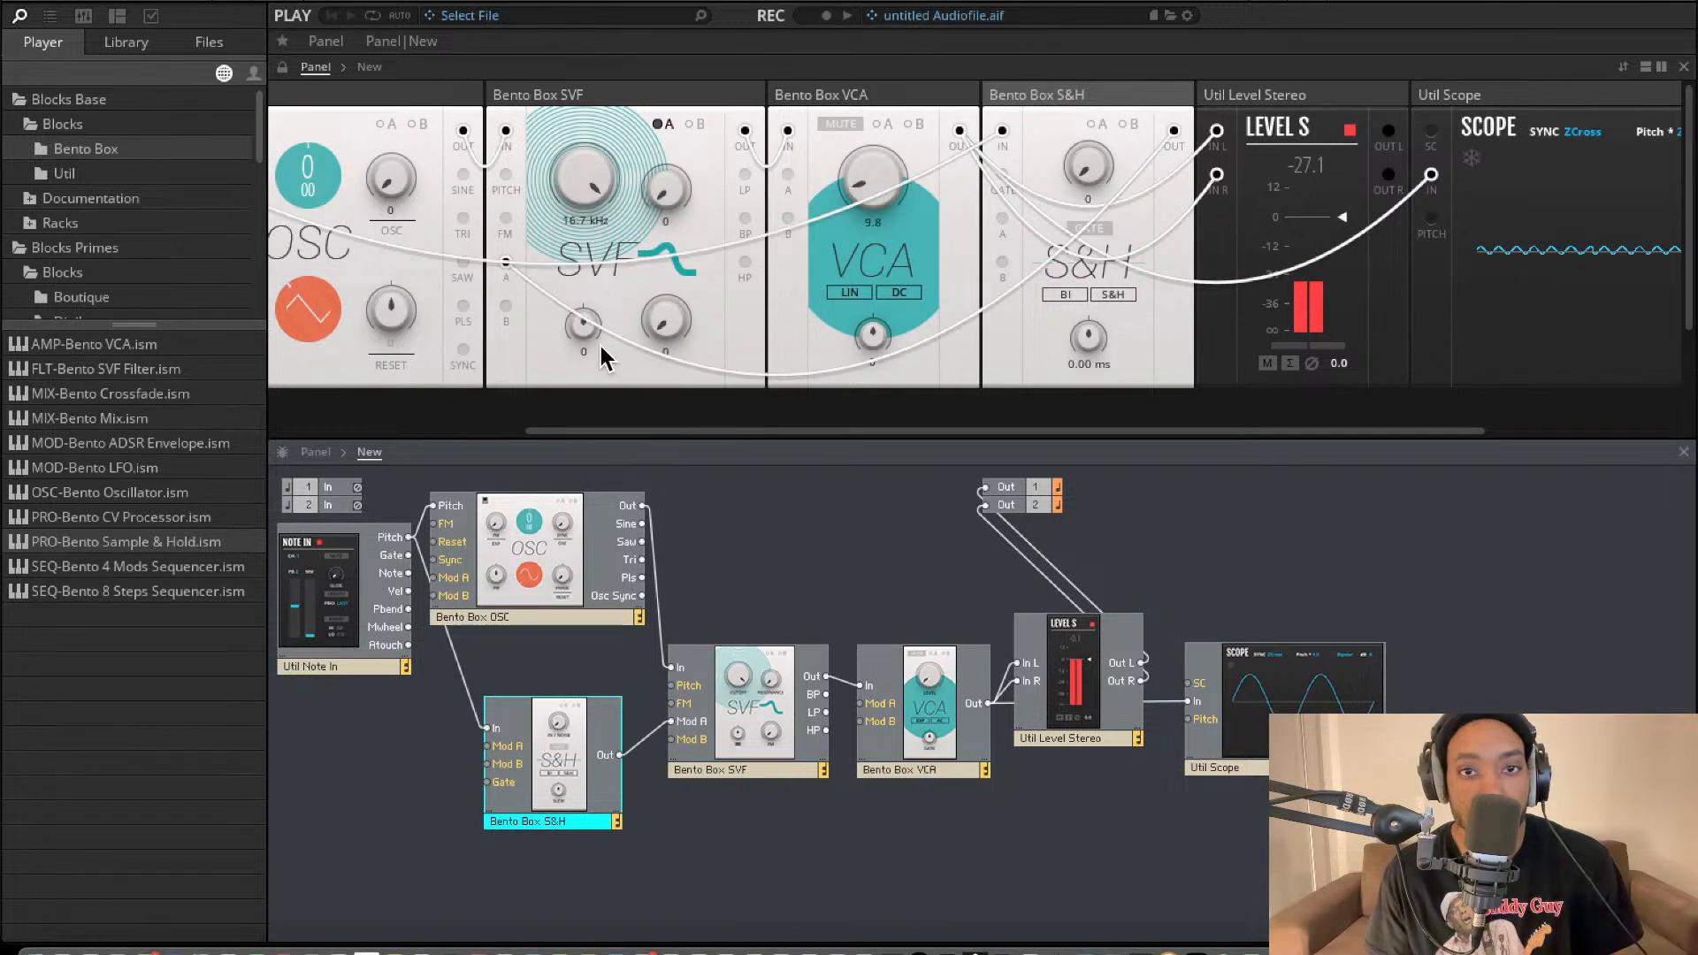
Set the S&H block's In/Noise to 4.7 and raise the Mod A amount on the filter's resonance.
mouse_move(1083, 164)
drag(1081, 161, 1097, 126)
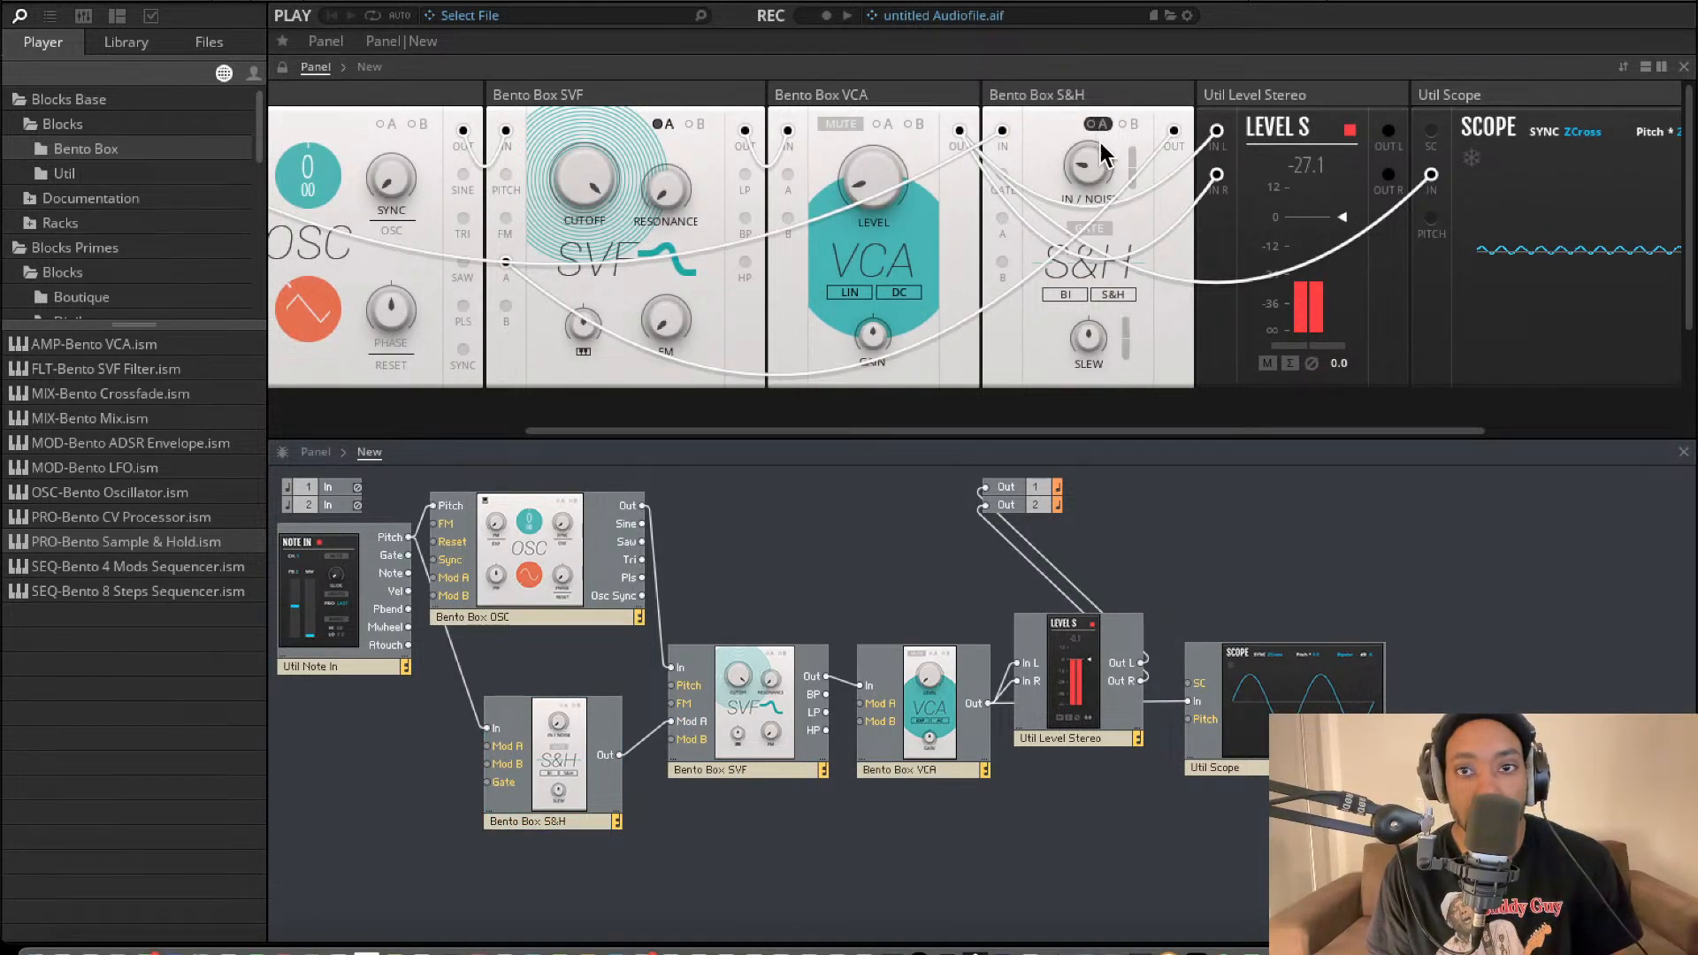
click(653, 120)
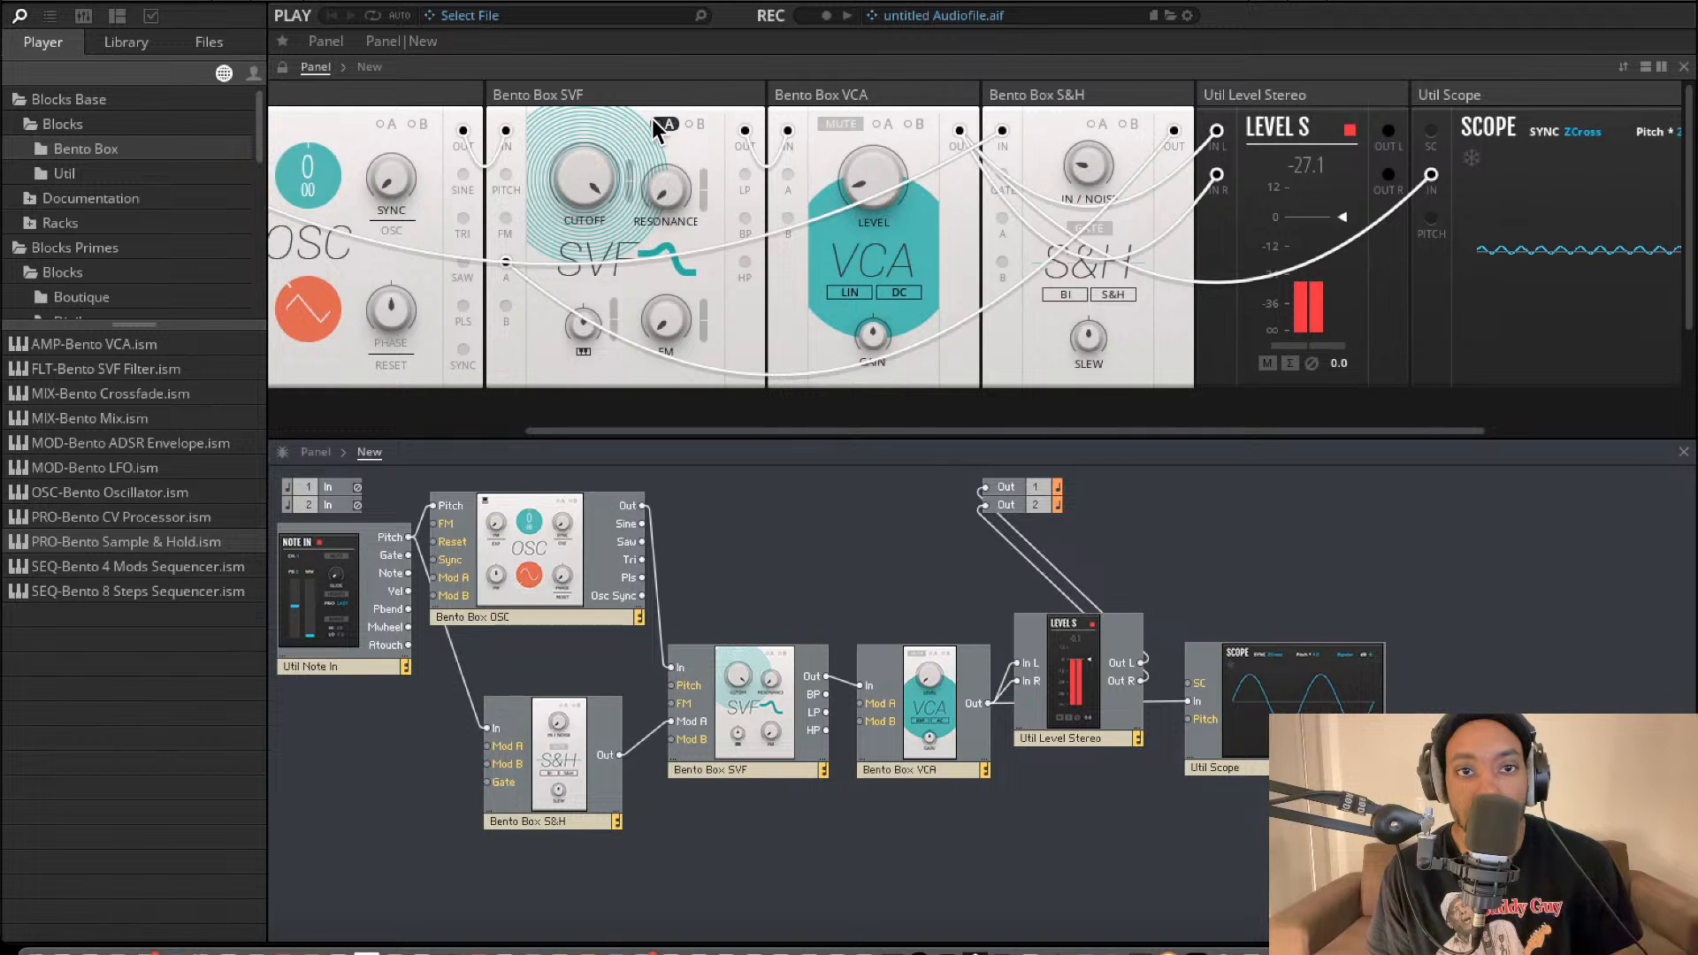
drag(701, 175, 694, 90)
Route the oscillator's Out through the S&H into the filter's In instead of Mod A, and gate the S&H from Note In's Gate.
drag(564, 816, 582, 770)
drag(637, 714, 672, 669)
drag(523, 671, 644, 506)
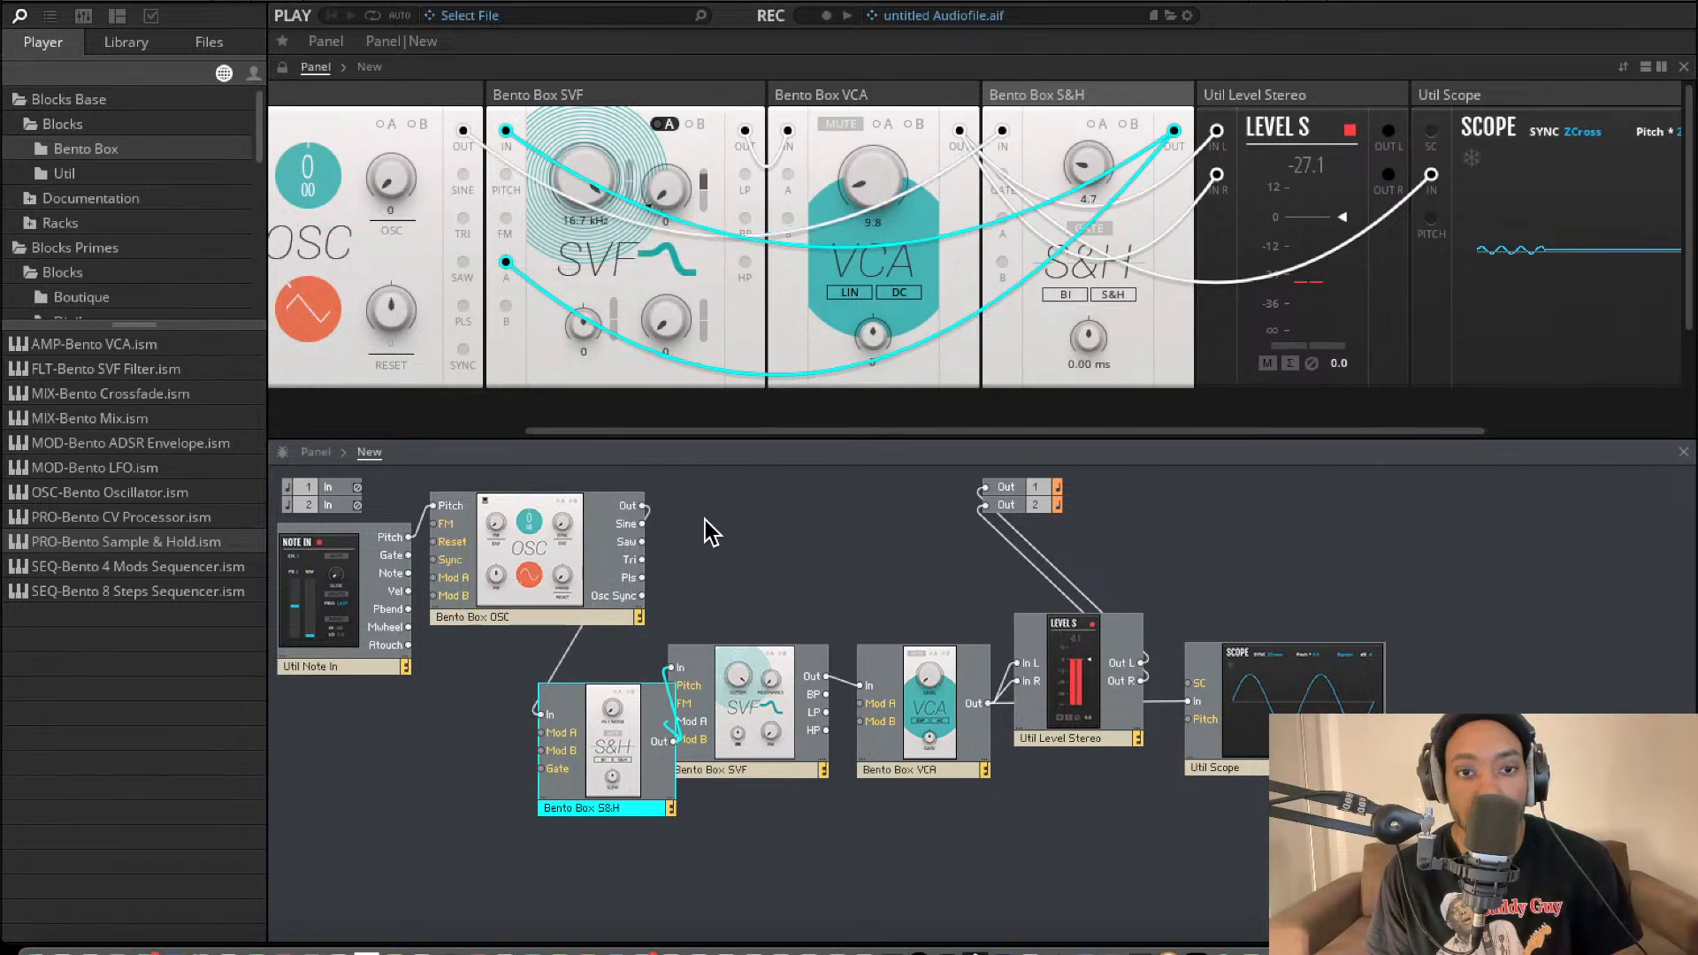
drag(590, 710, 559, 688)
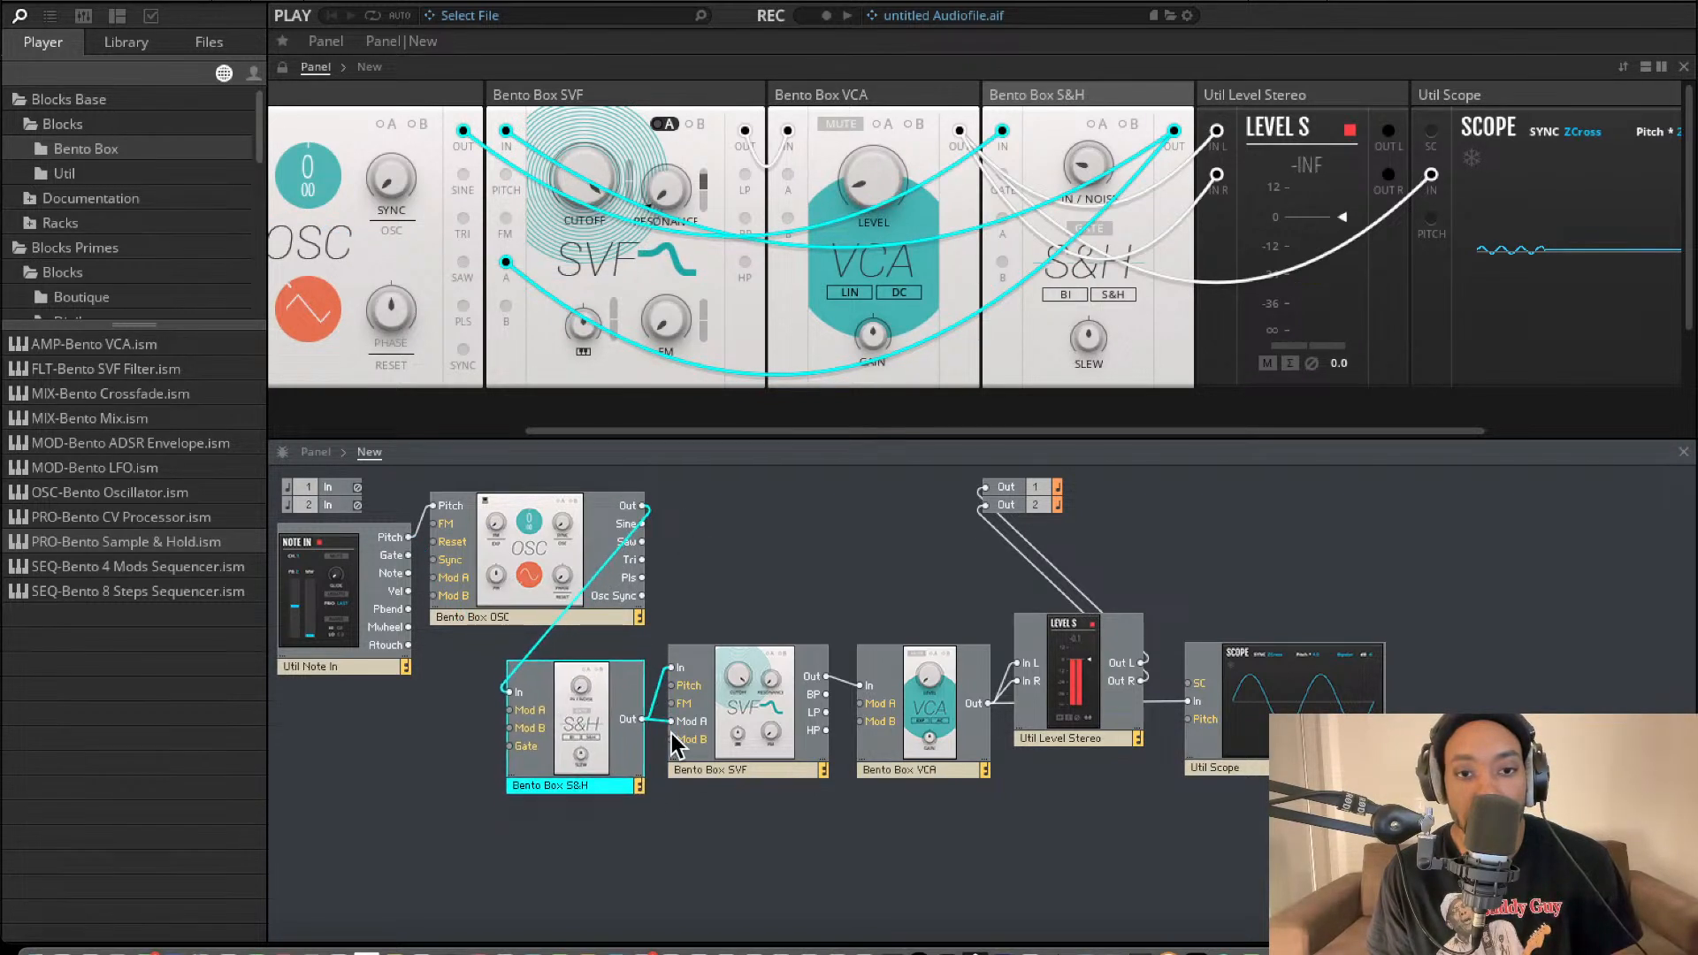
click(661, 725)
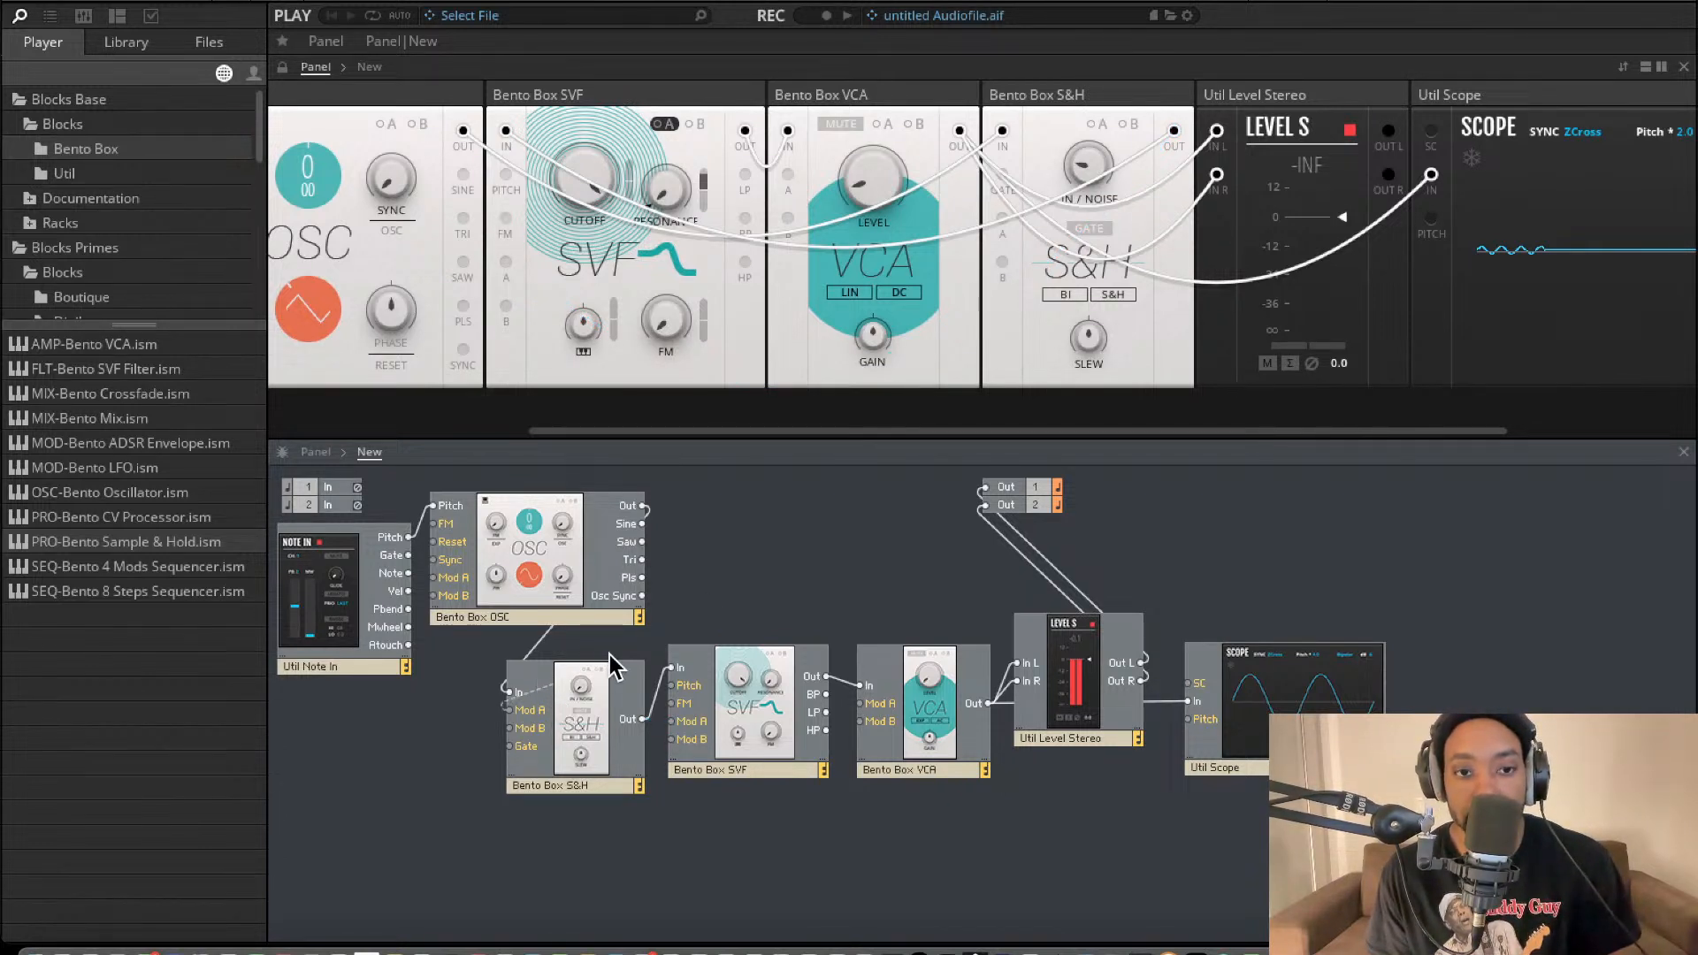
drag(518, 752, 409, 556)
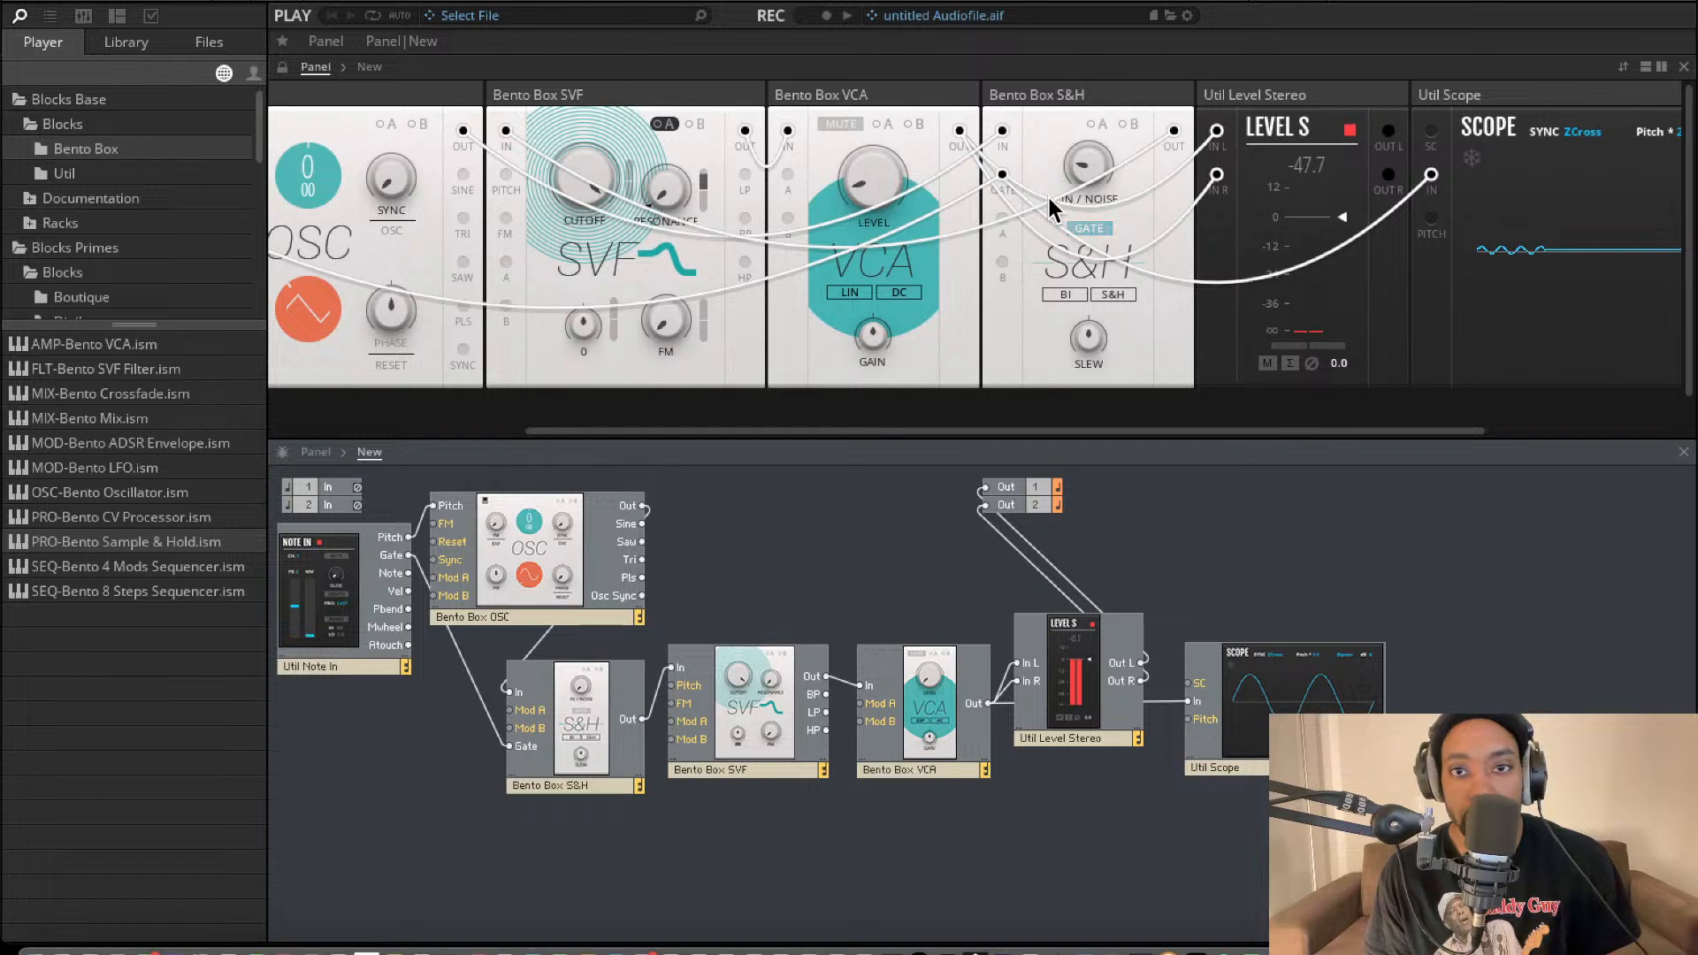
Switch the S&H block to UNI after turning down its In/Noise, and raise the VCA level.
drag(1079, 158, 1442, 2)
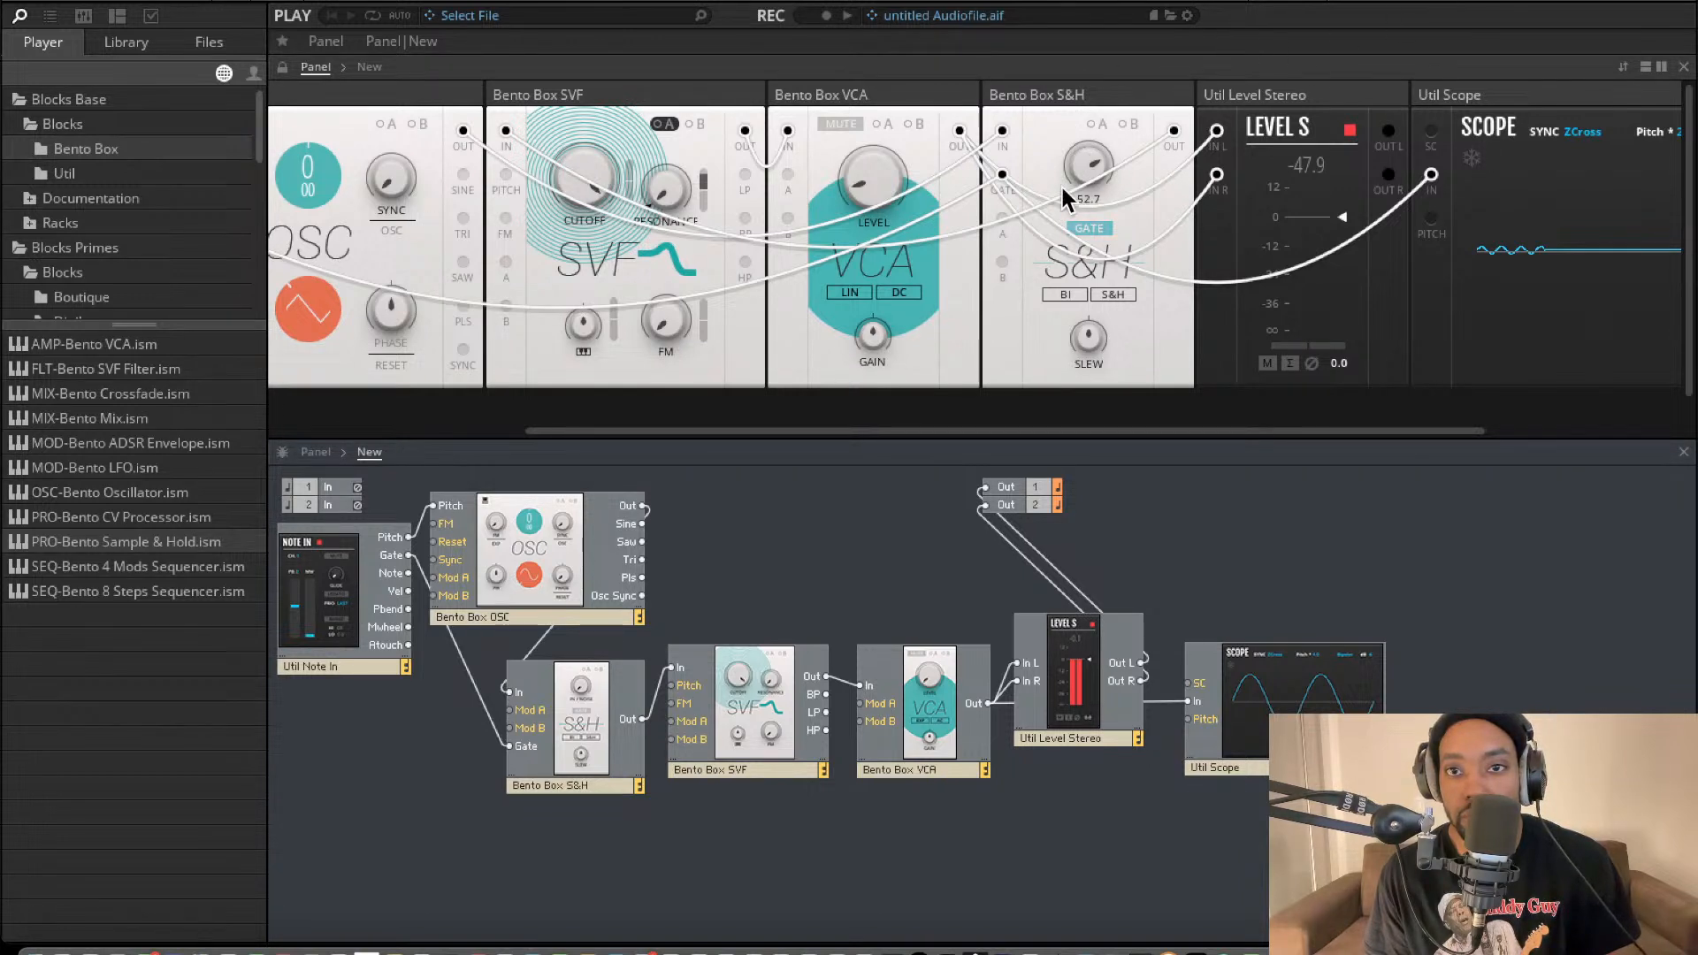
drag(874, 180, 916, 72)
drag(1084, 155, 1042, 258)
click(1058, 295)
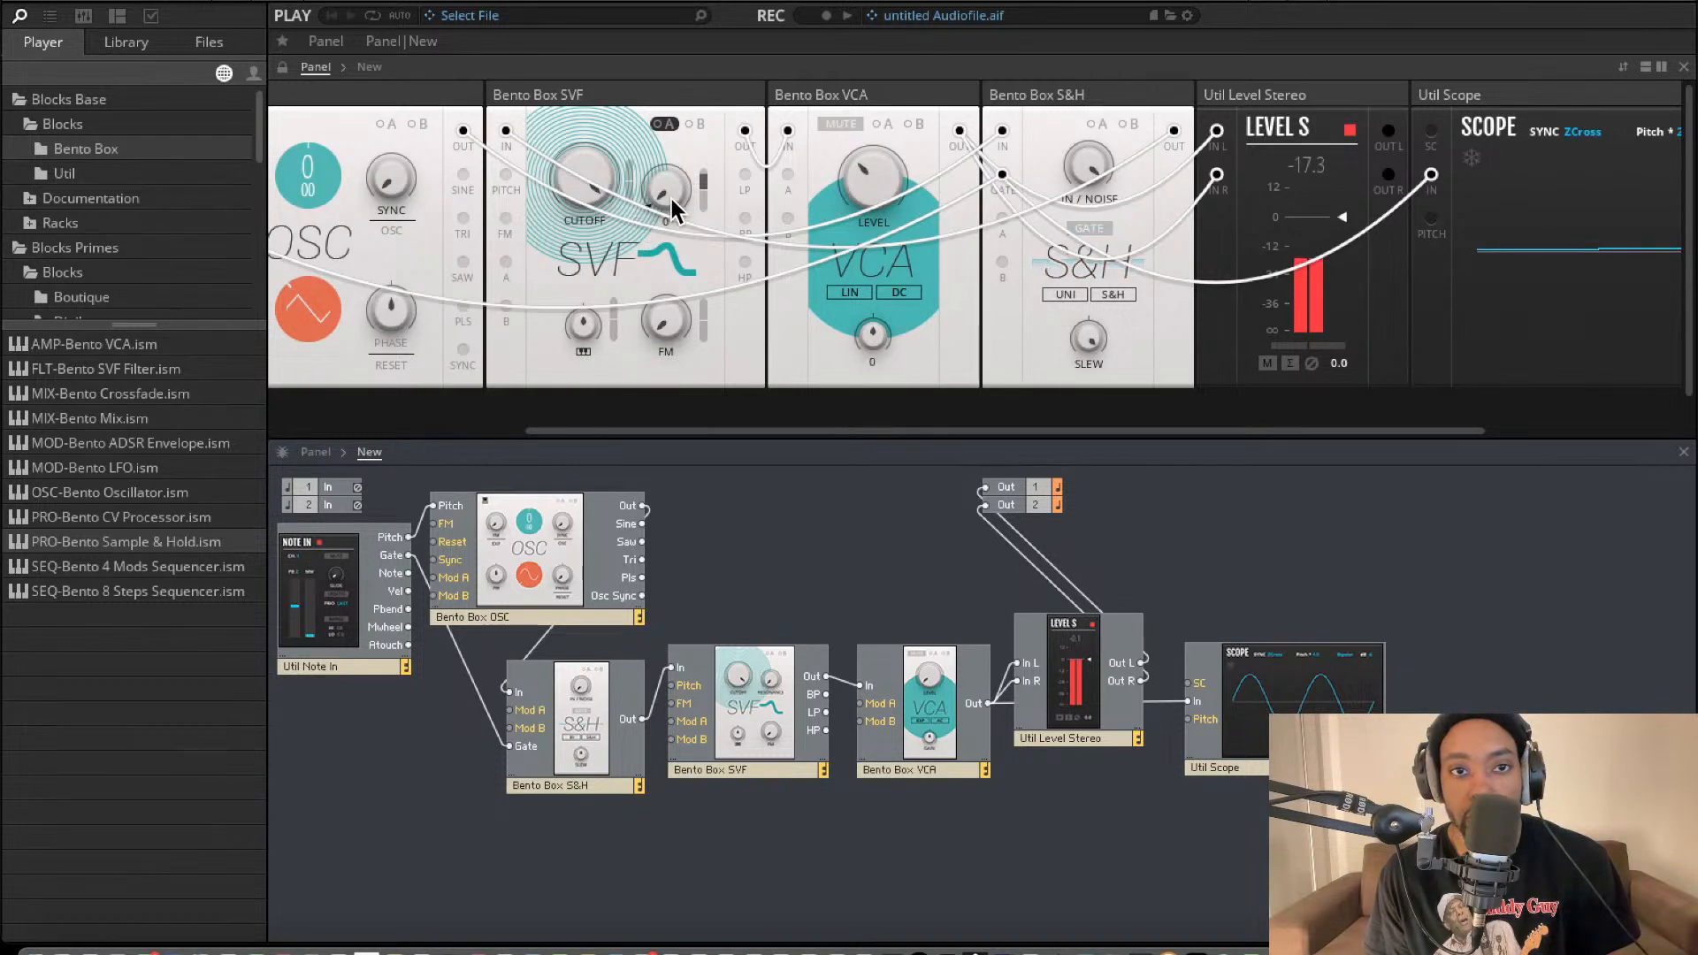
Lower the filter's cutoff and bypass the S&H by connecting the oscillator's Out directly to the filter's In.
drag(566, 178, 587, 292)
click(655, 691)
key(Delete)
drag(568, 703, 801, 528)
drag(643, 507, 671, 668)
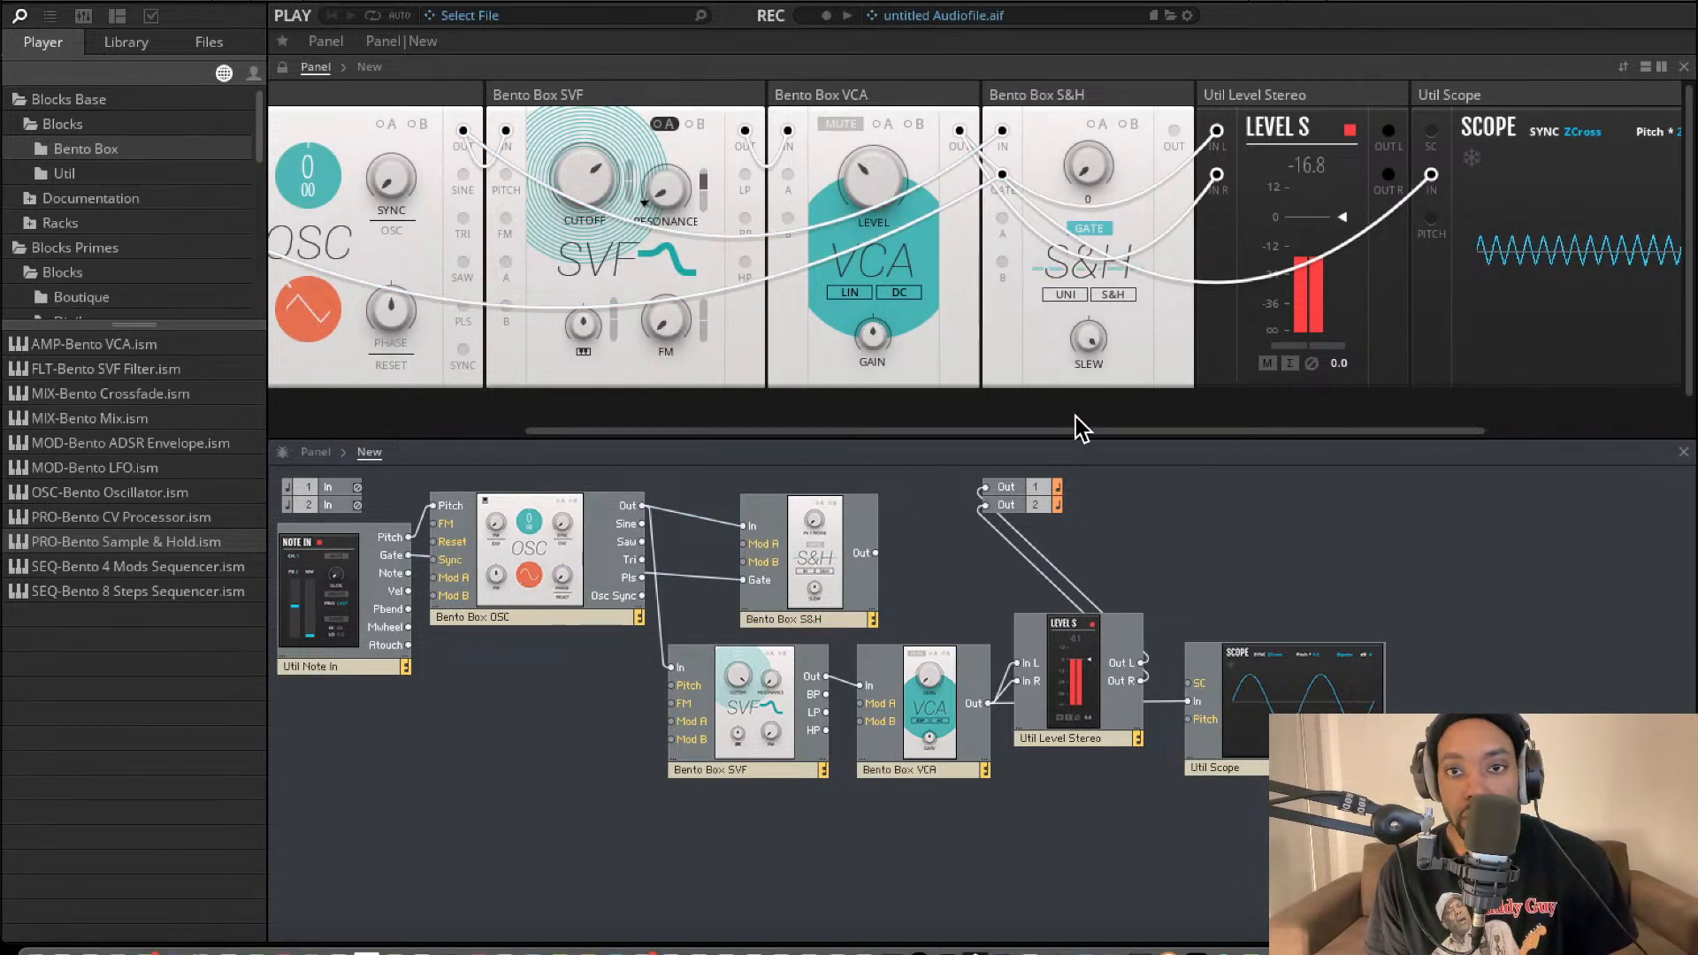
Switch the S&H block to BI and T&H, and try feeding its Out into the VCA's In instead of the filter's Out.
drag(1083, 336, 1113, 317)
click(1116, 294)
drag(875, 553, 861, 686)
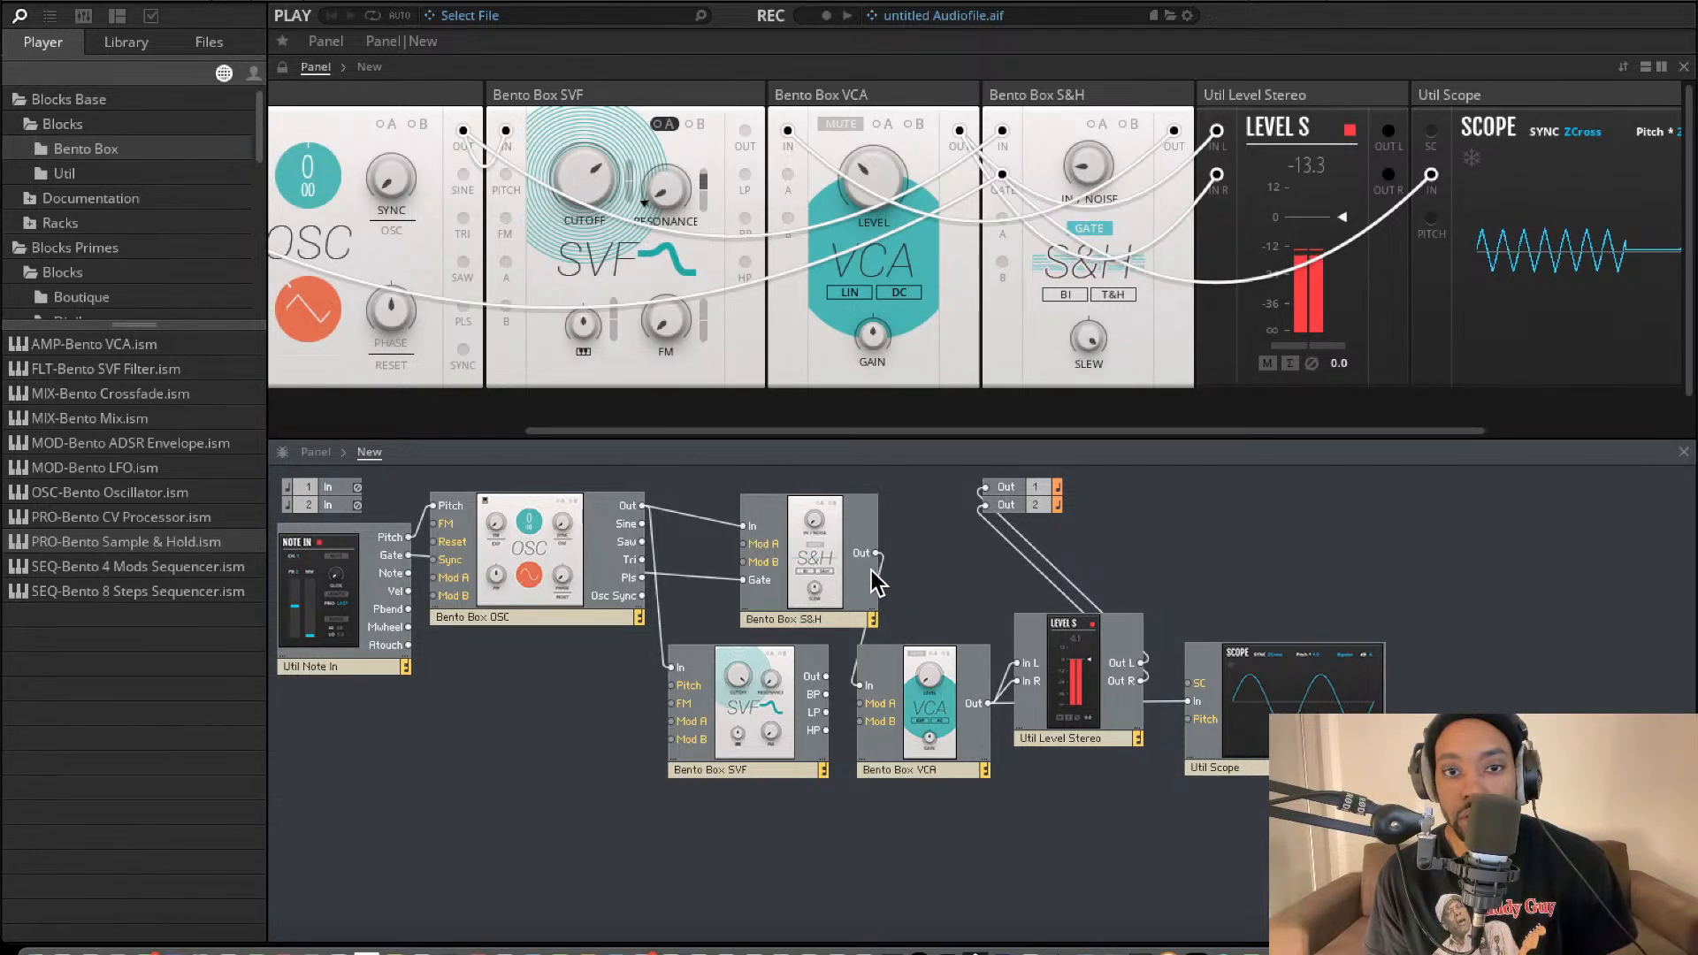
drag(877, 554, 922, 569)
drag(826, 676, 860, 687)
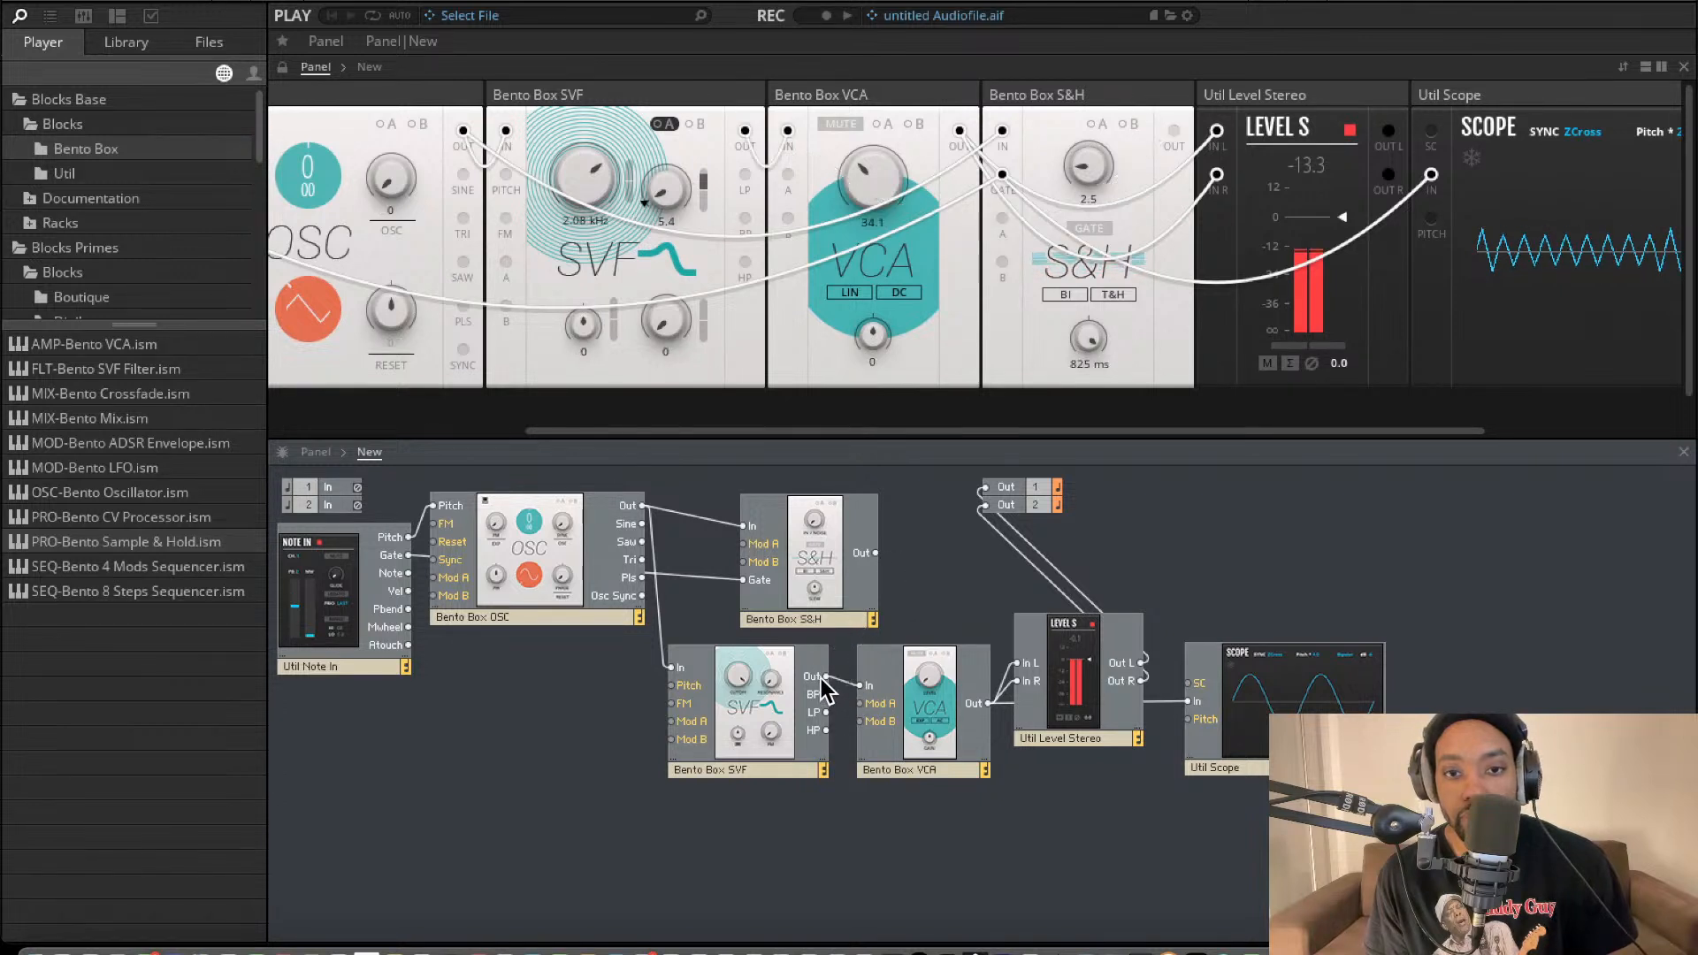
Route the S&H's Out into the filter's In in place of the oscillator's Out.
drag(875, 554, 706, 679)
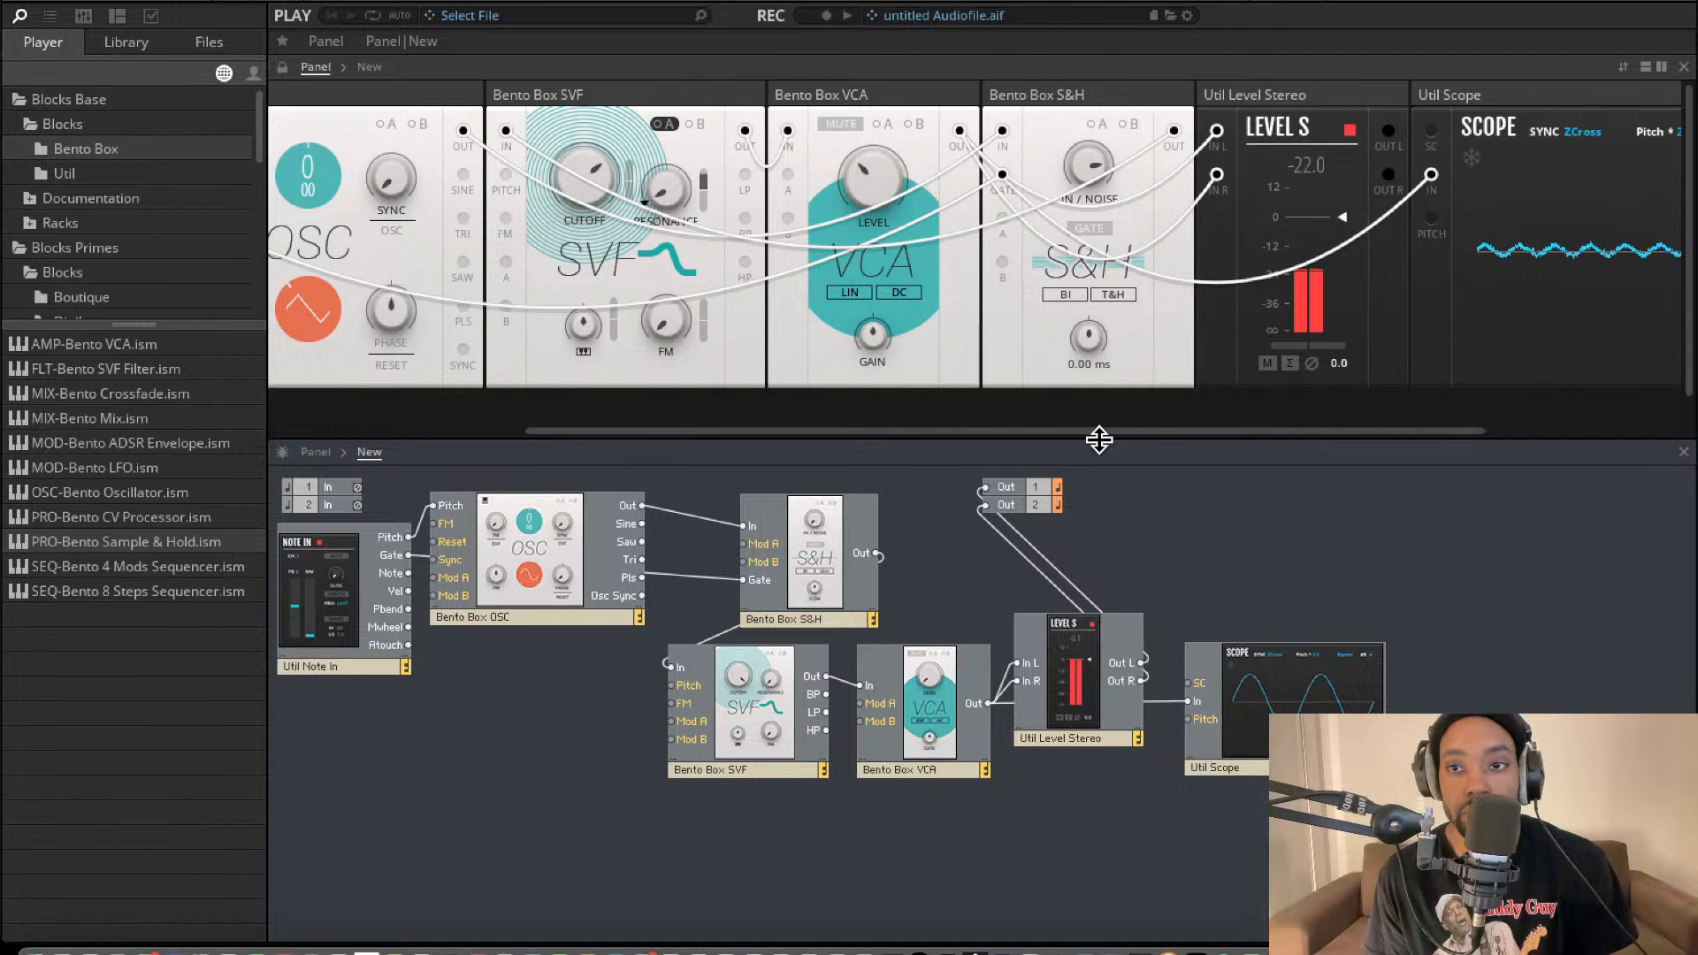
scroll(1114, 208, right, 5)
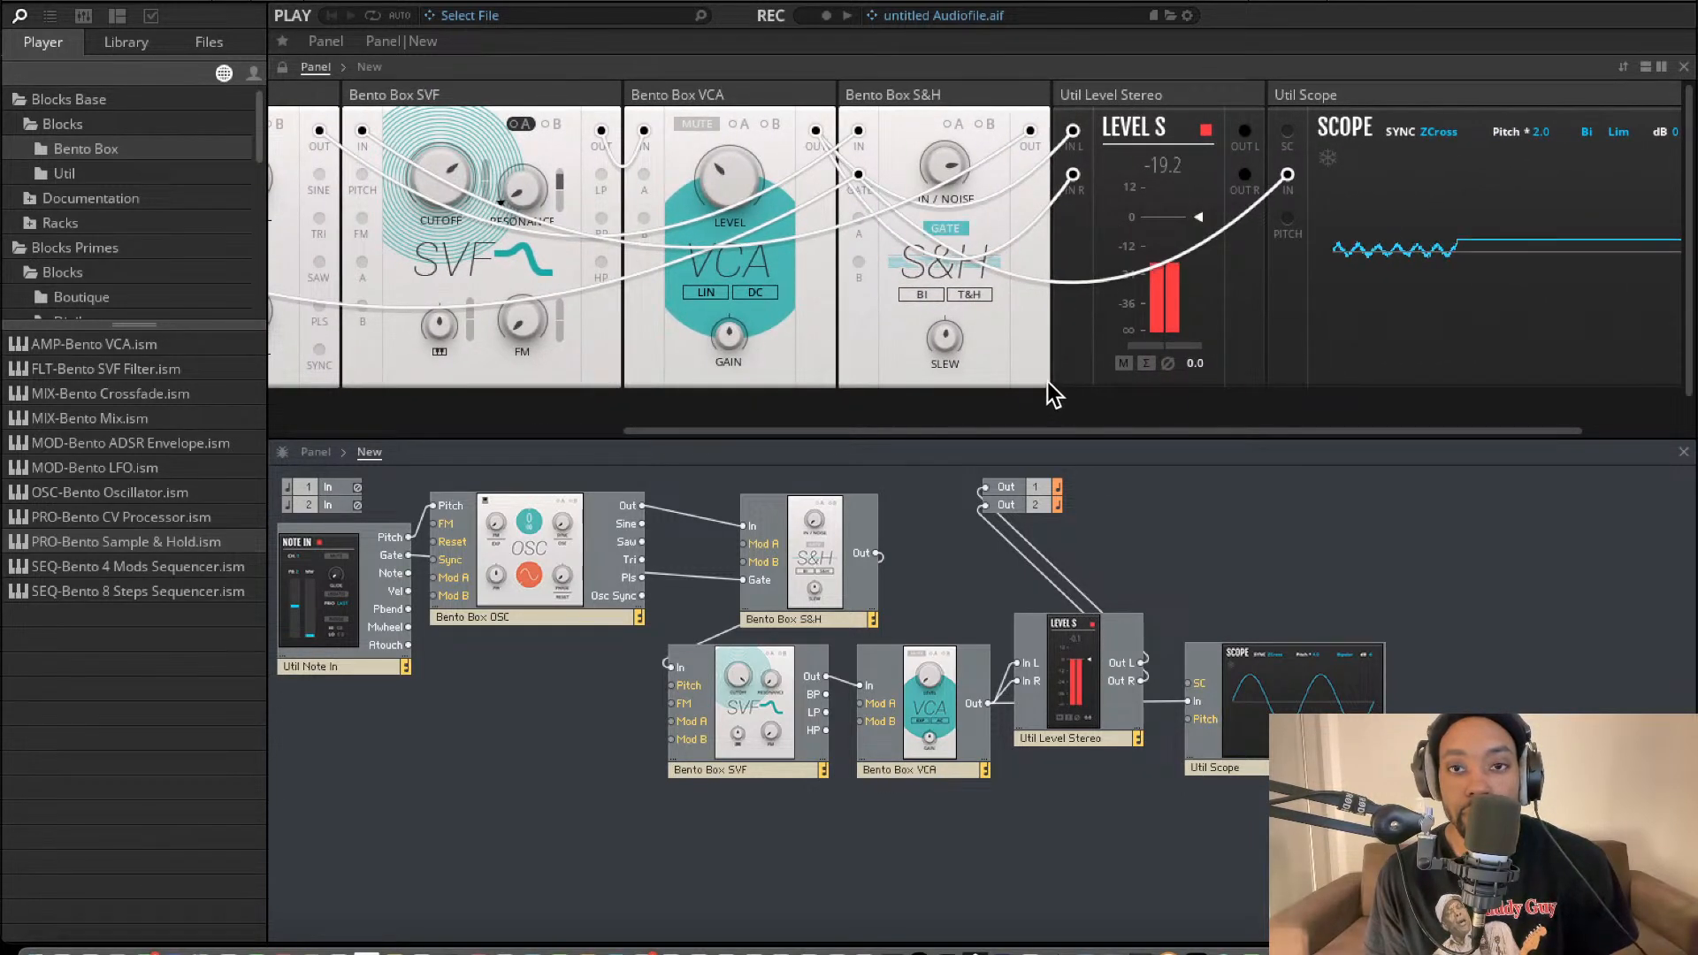
scroll(906, 219, left, 4)
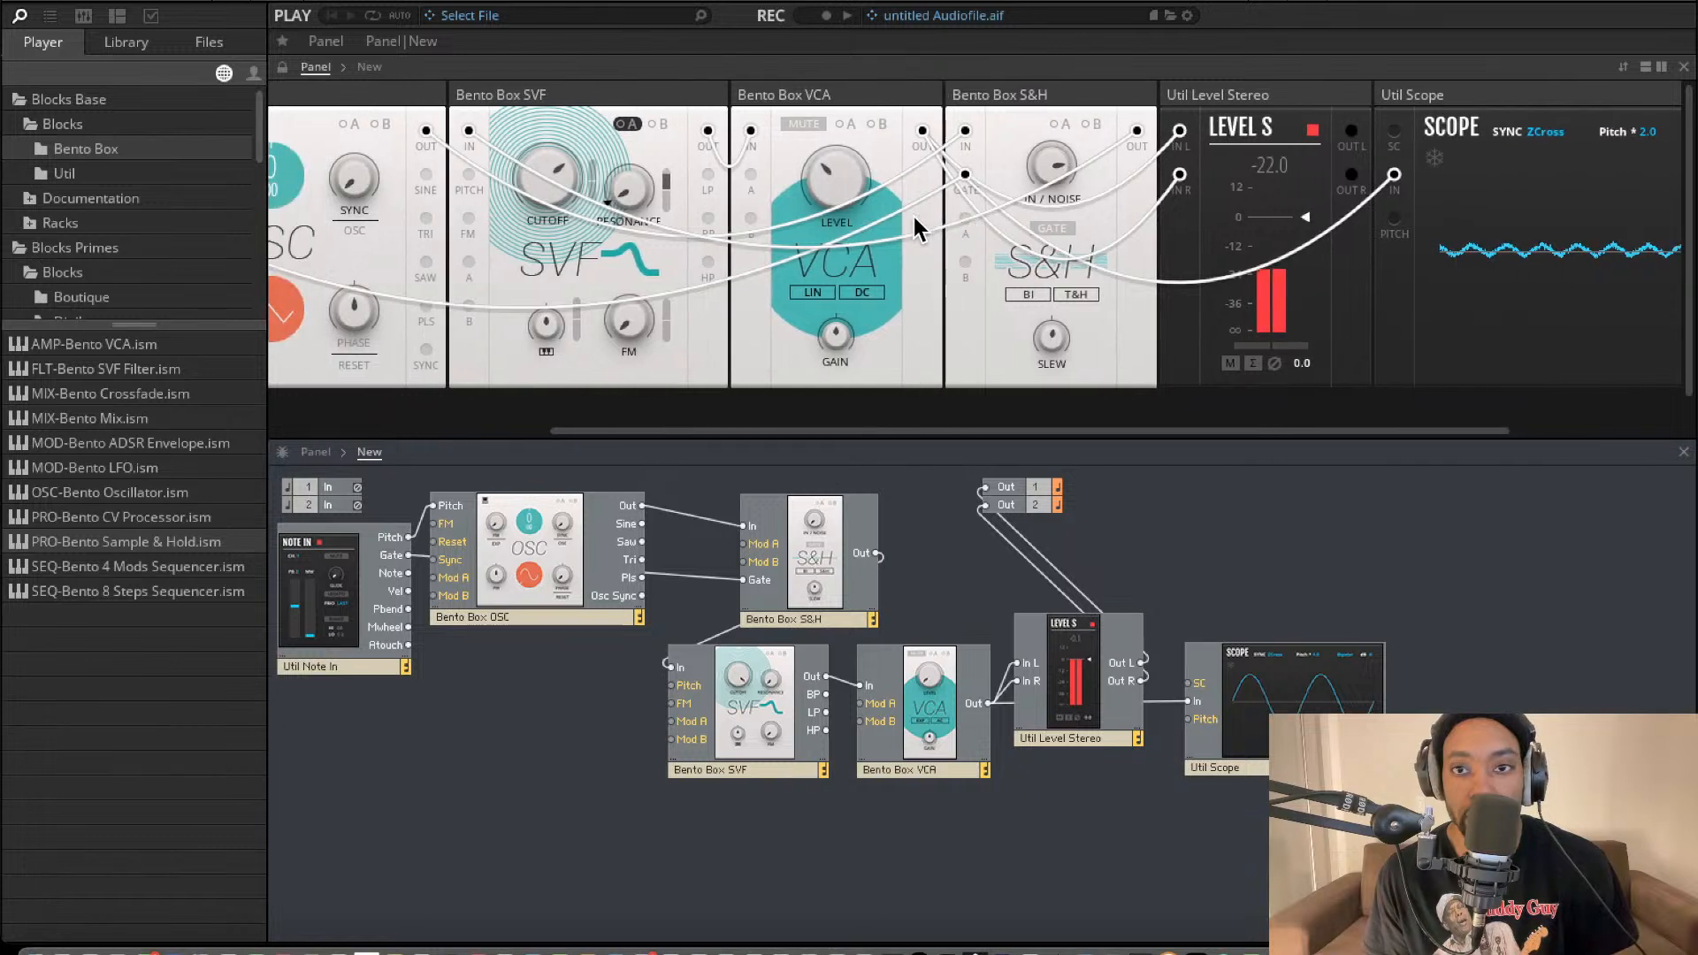
scroll(915, 217, right, 8)
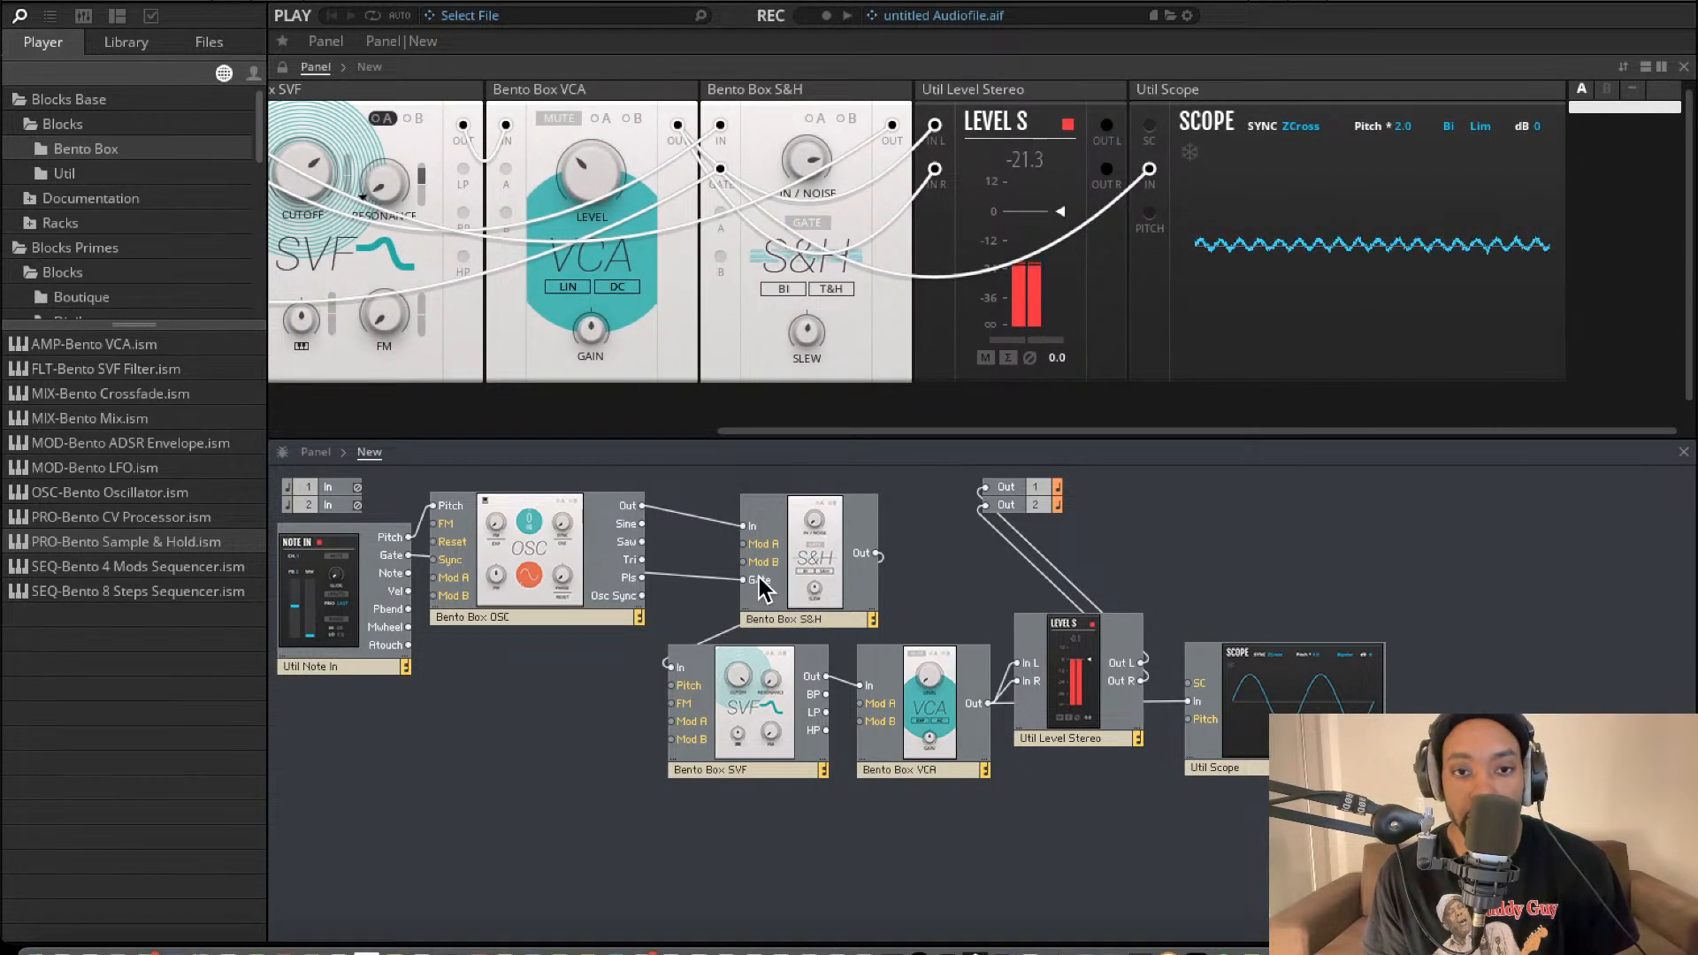
Delete the cable from the S&H to the filter and reconnect the oscillator's Out to the filter's In.
click(889, 578)
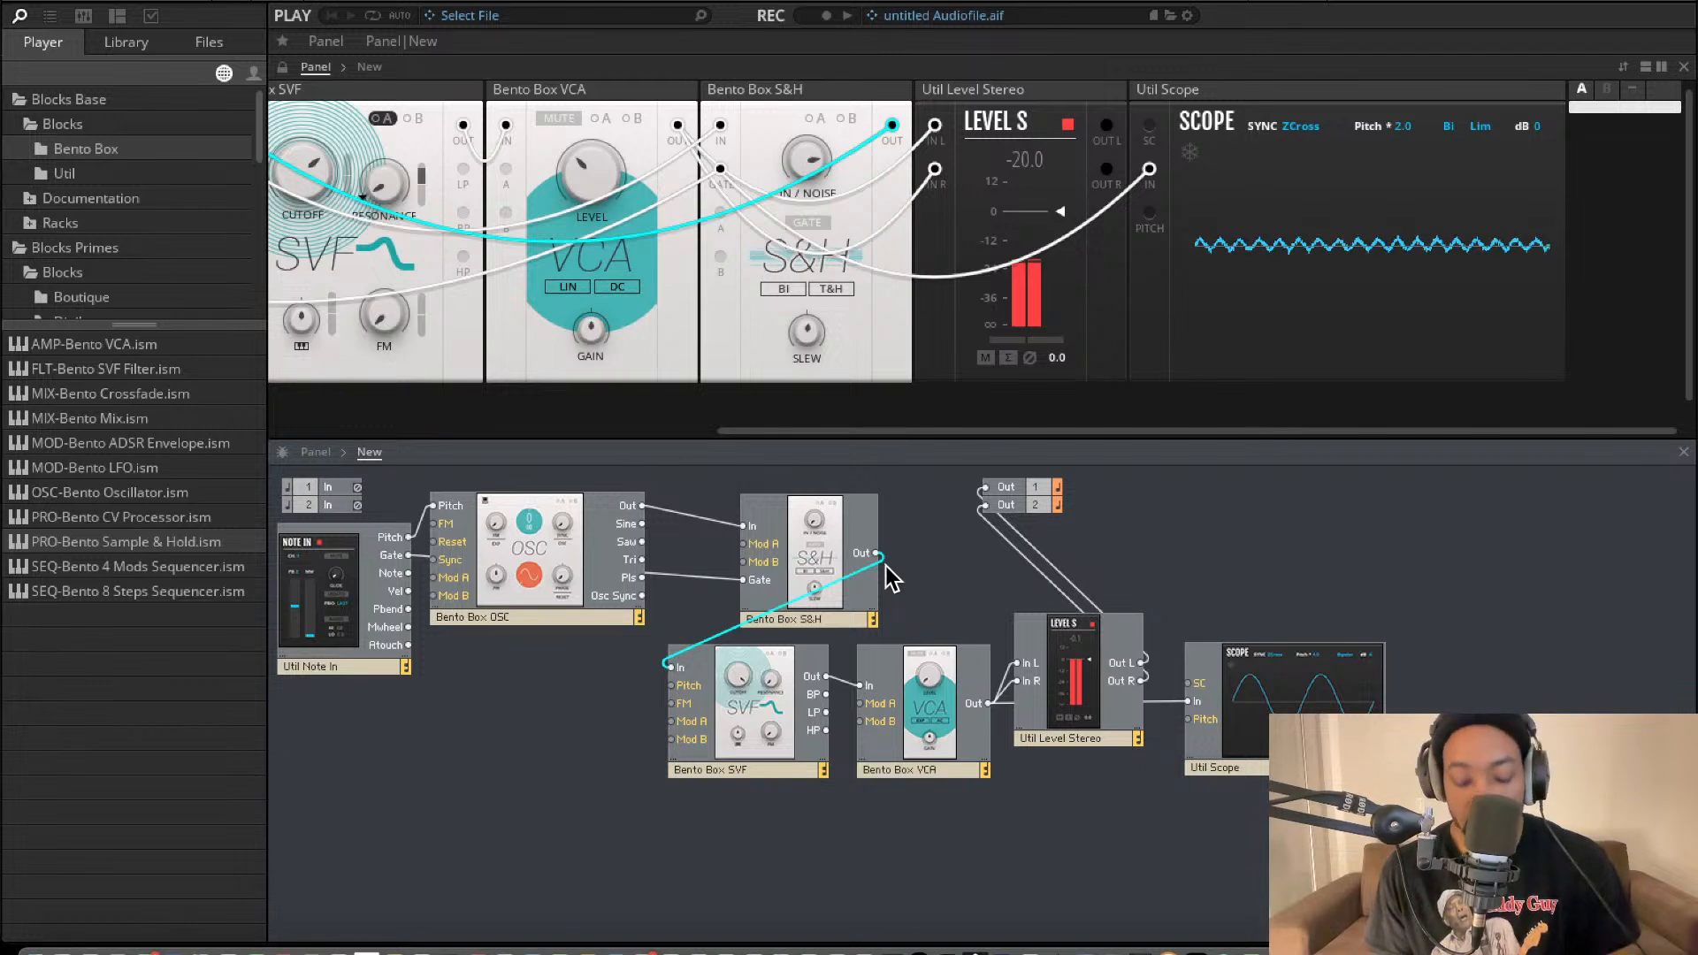
key(Delete)
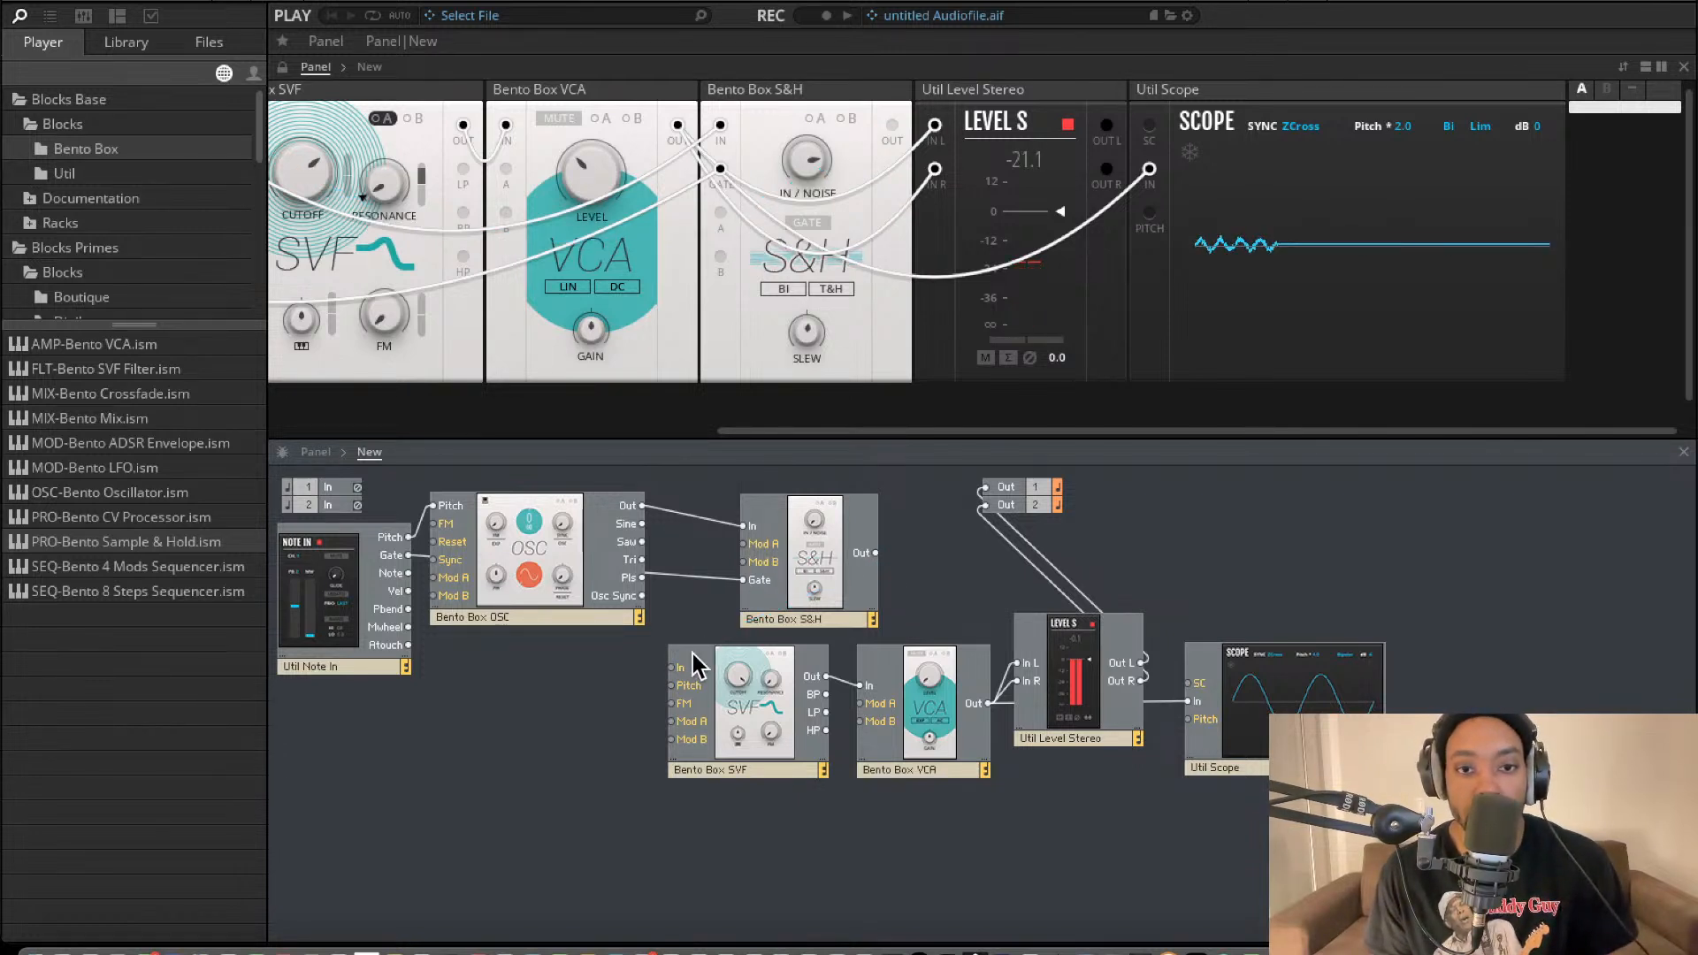
drag(671, 668, 642, 506)
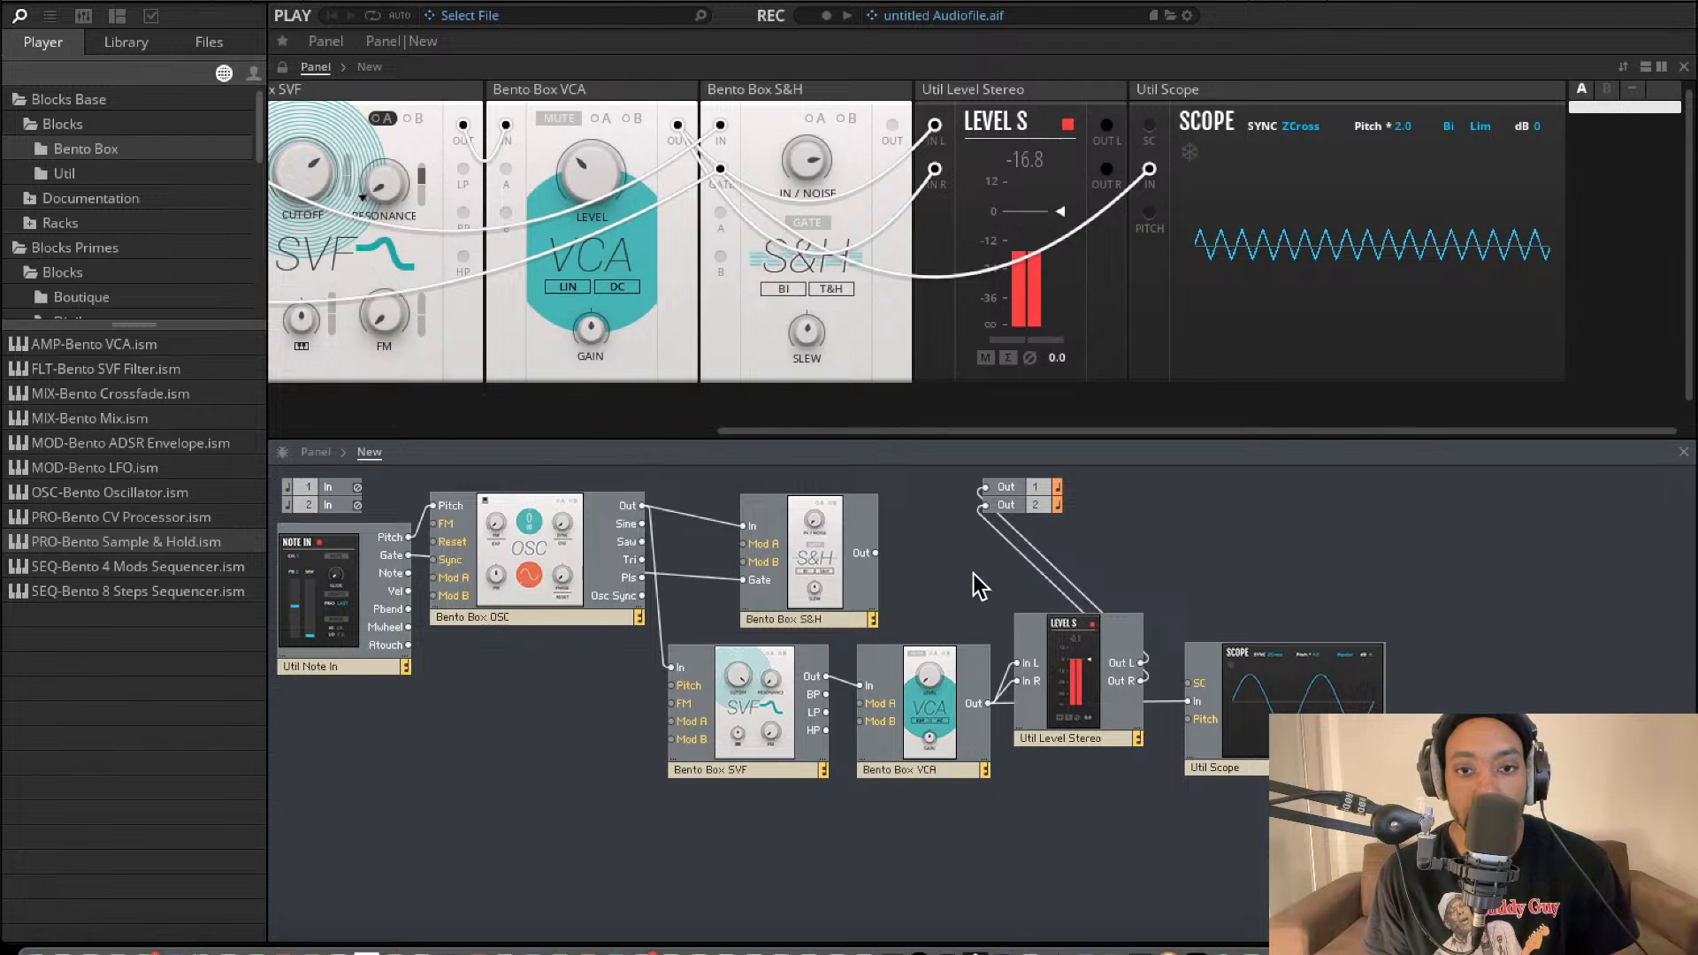
Connect the S&H's Out to the filter's Mod A and set the S&H block to UNI and S&H mode.
drag(876, 553, 671, 721)
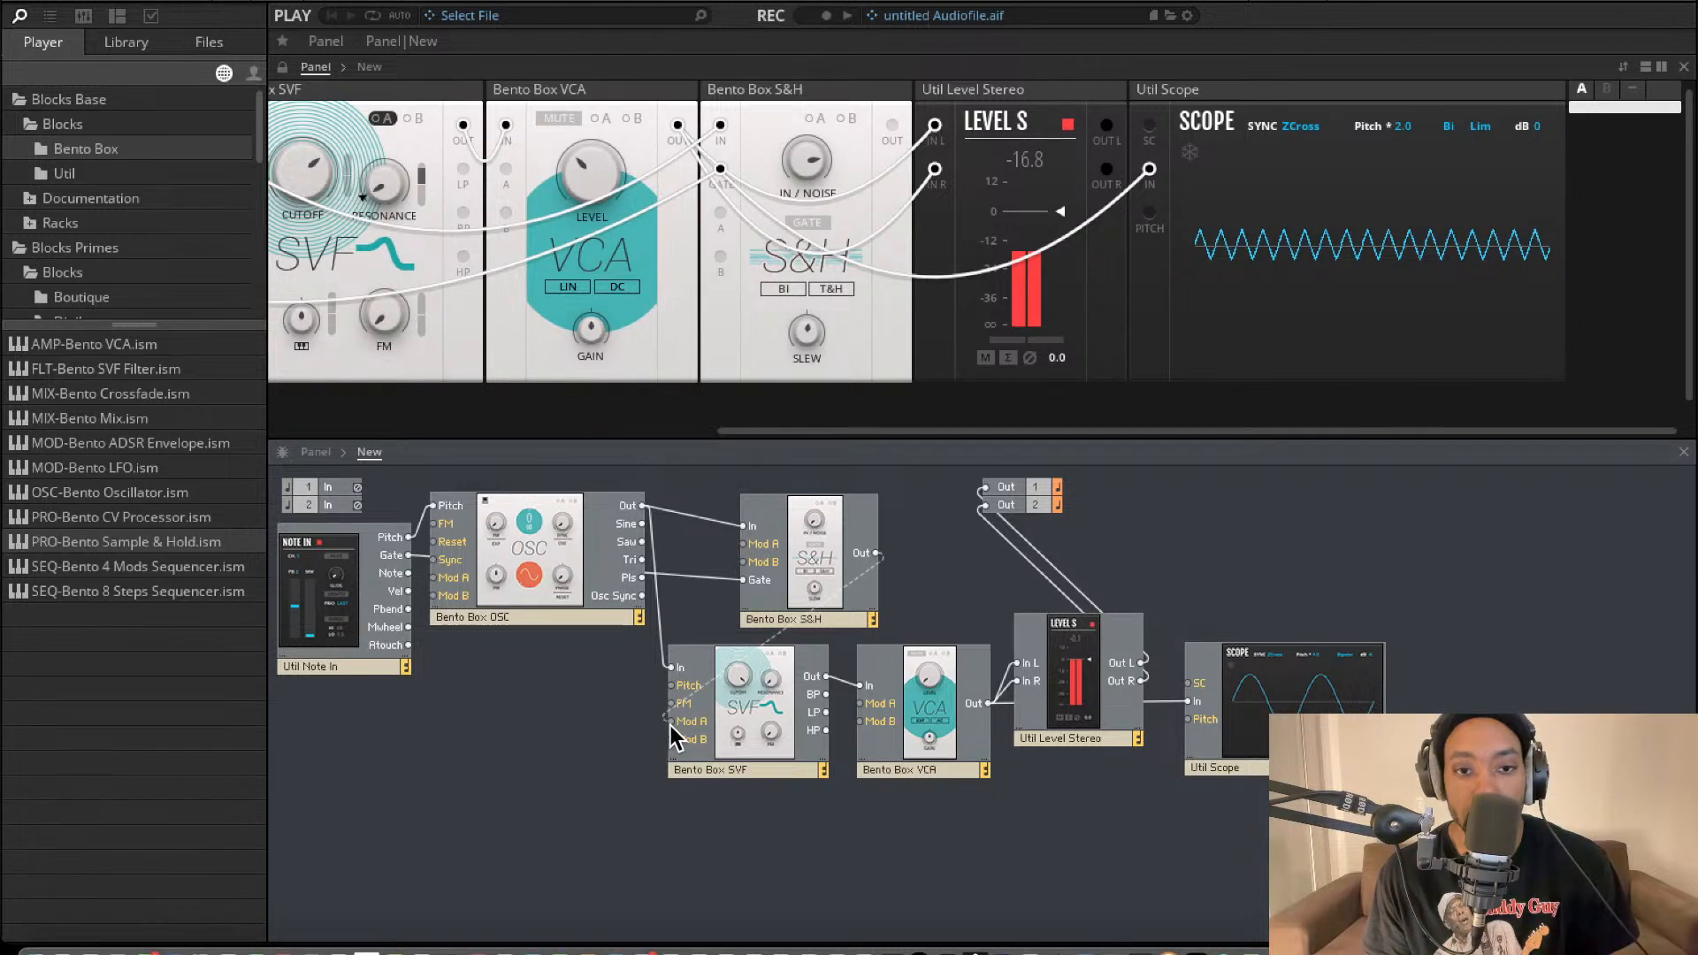
scroll(633, 239, left, 5)
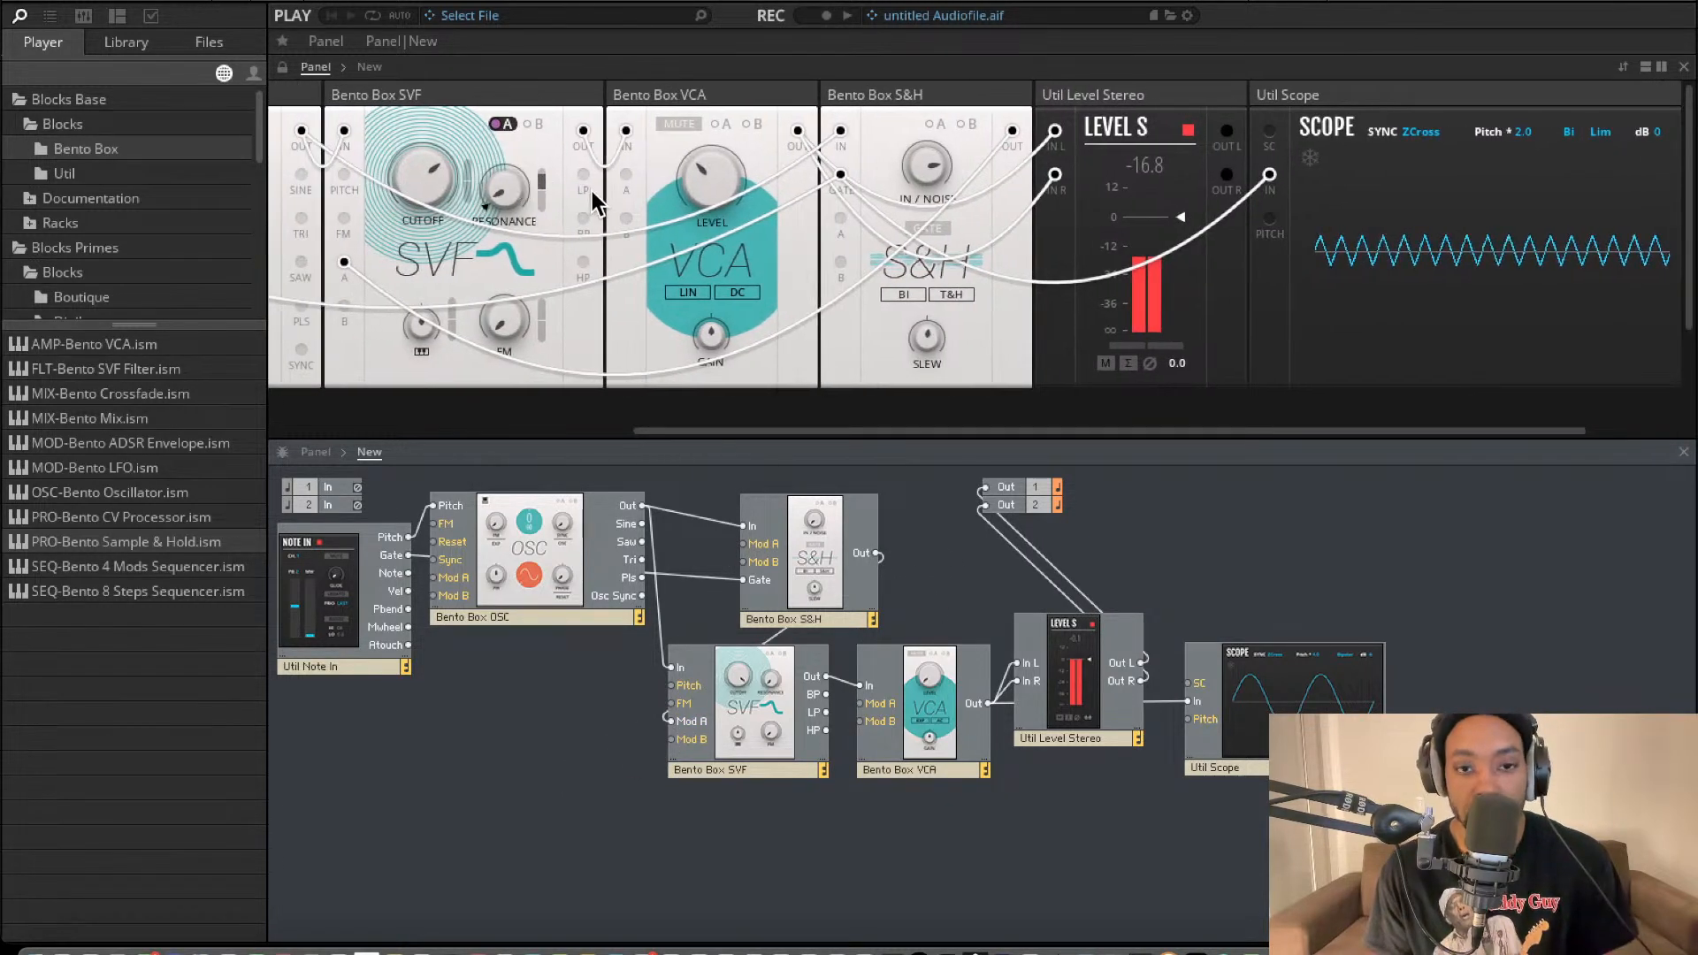
scroll(590, 199, left, 2)
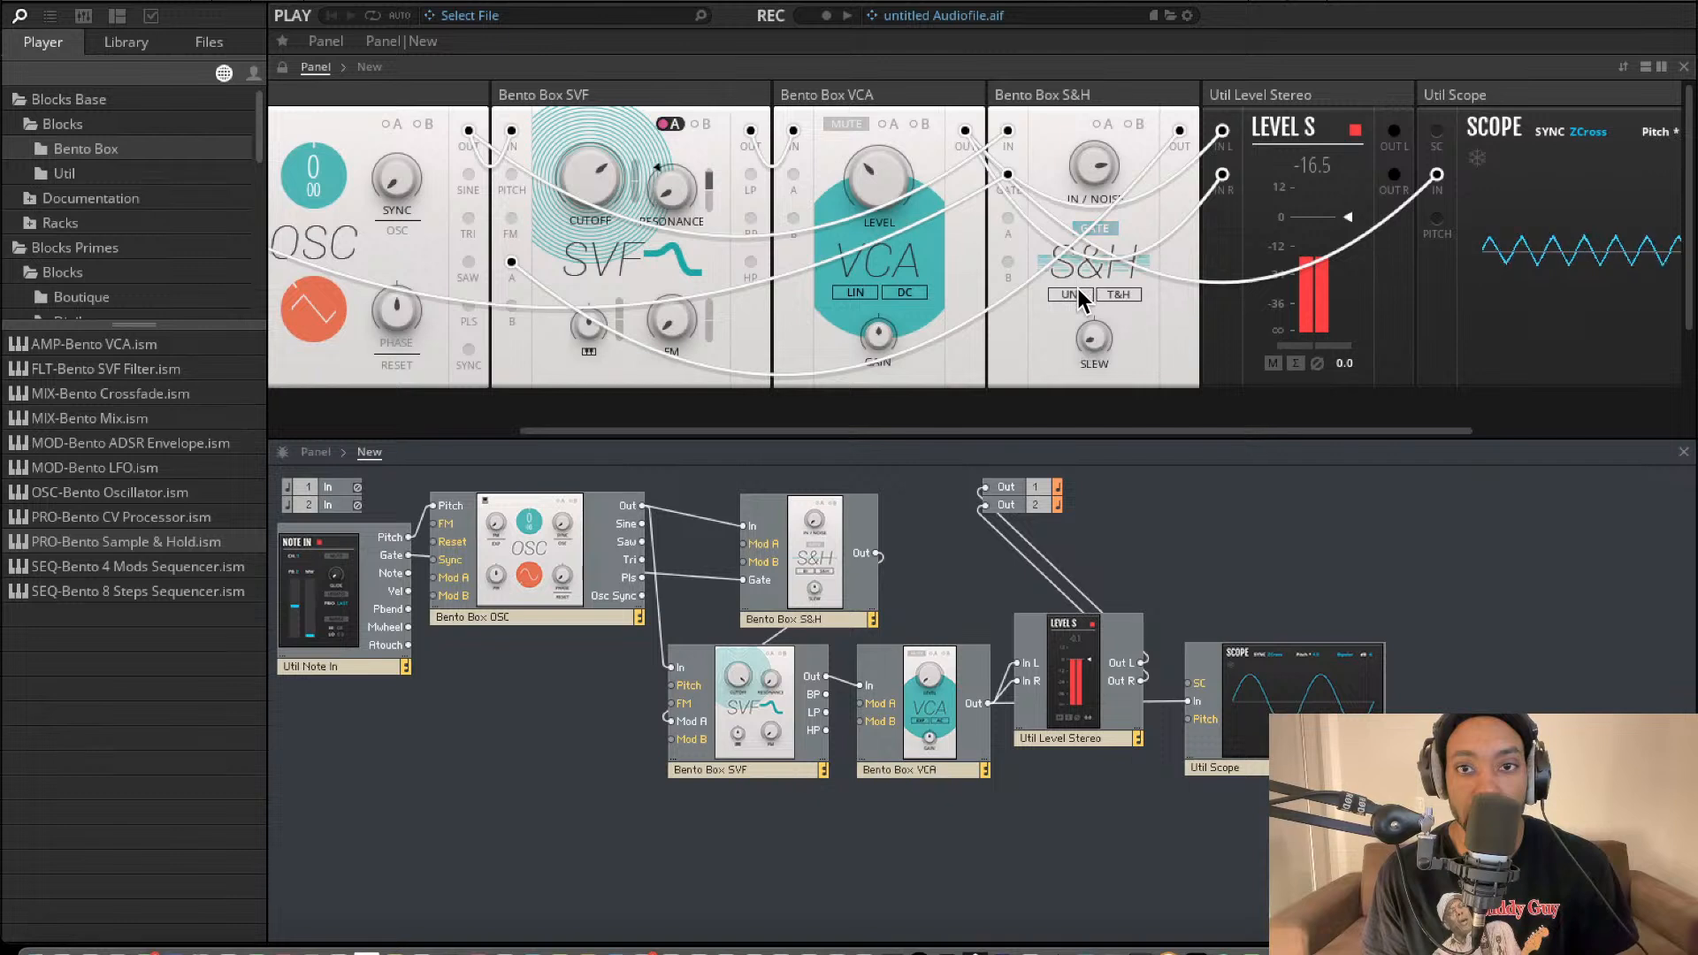
click(1130, 296)
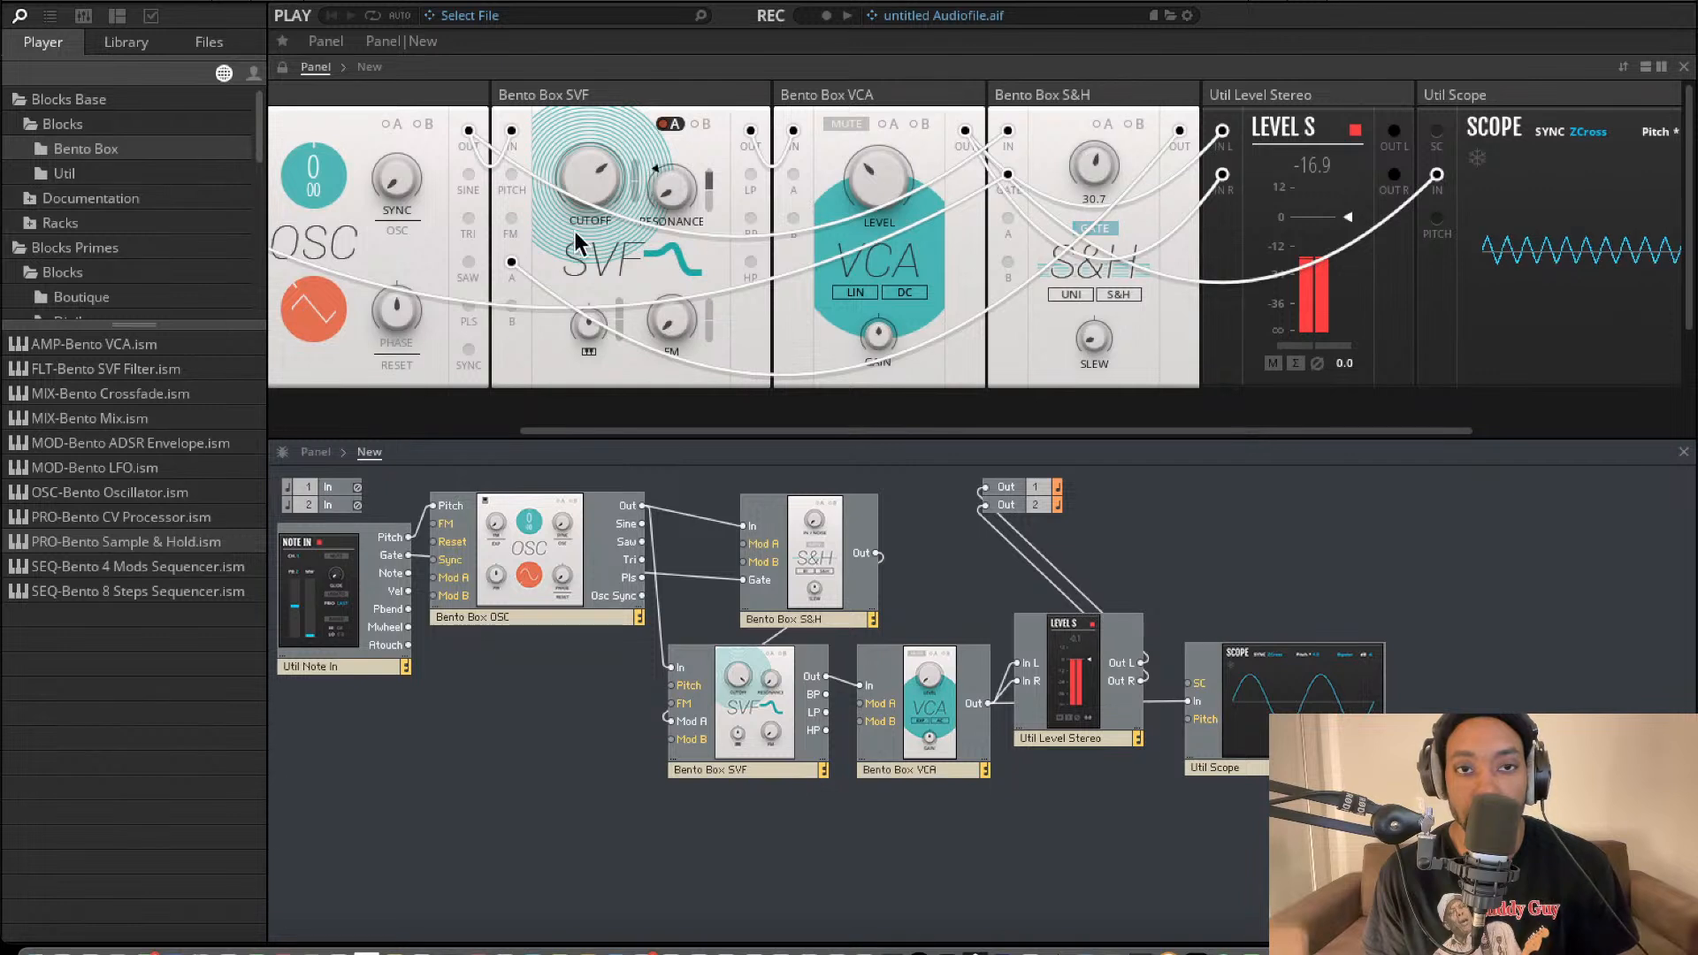
Set the filter's cutoff to 3.46 kHz and apply Mod A modulation to it.
mouse_move(579, 213)
mouse_down()
mouse_move(642, 132)
mouse_move(638, 208)
mouse_up()
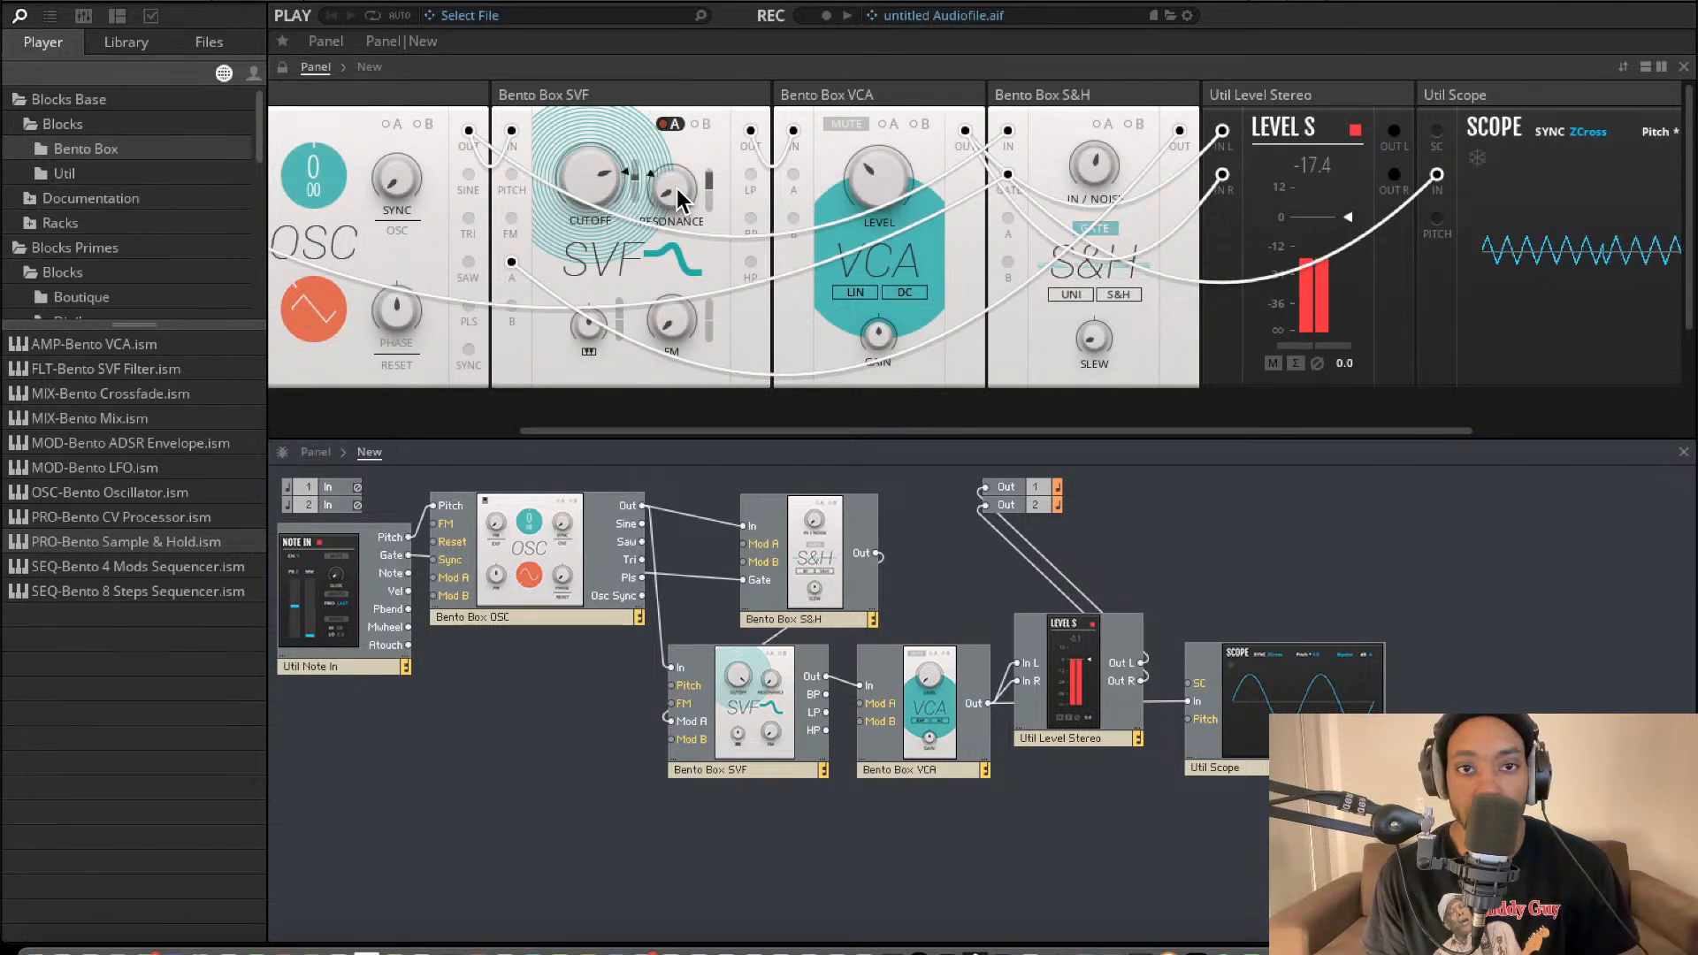
mouse_move(676, 189)
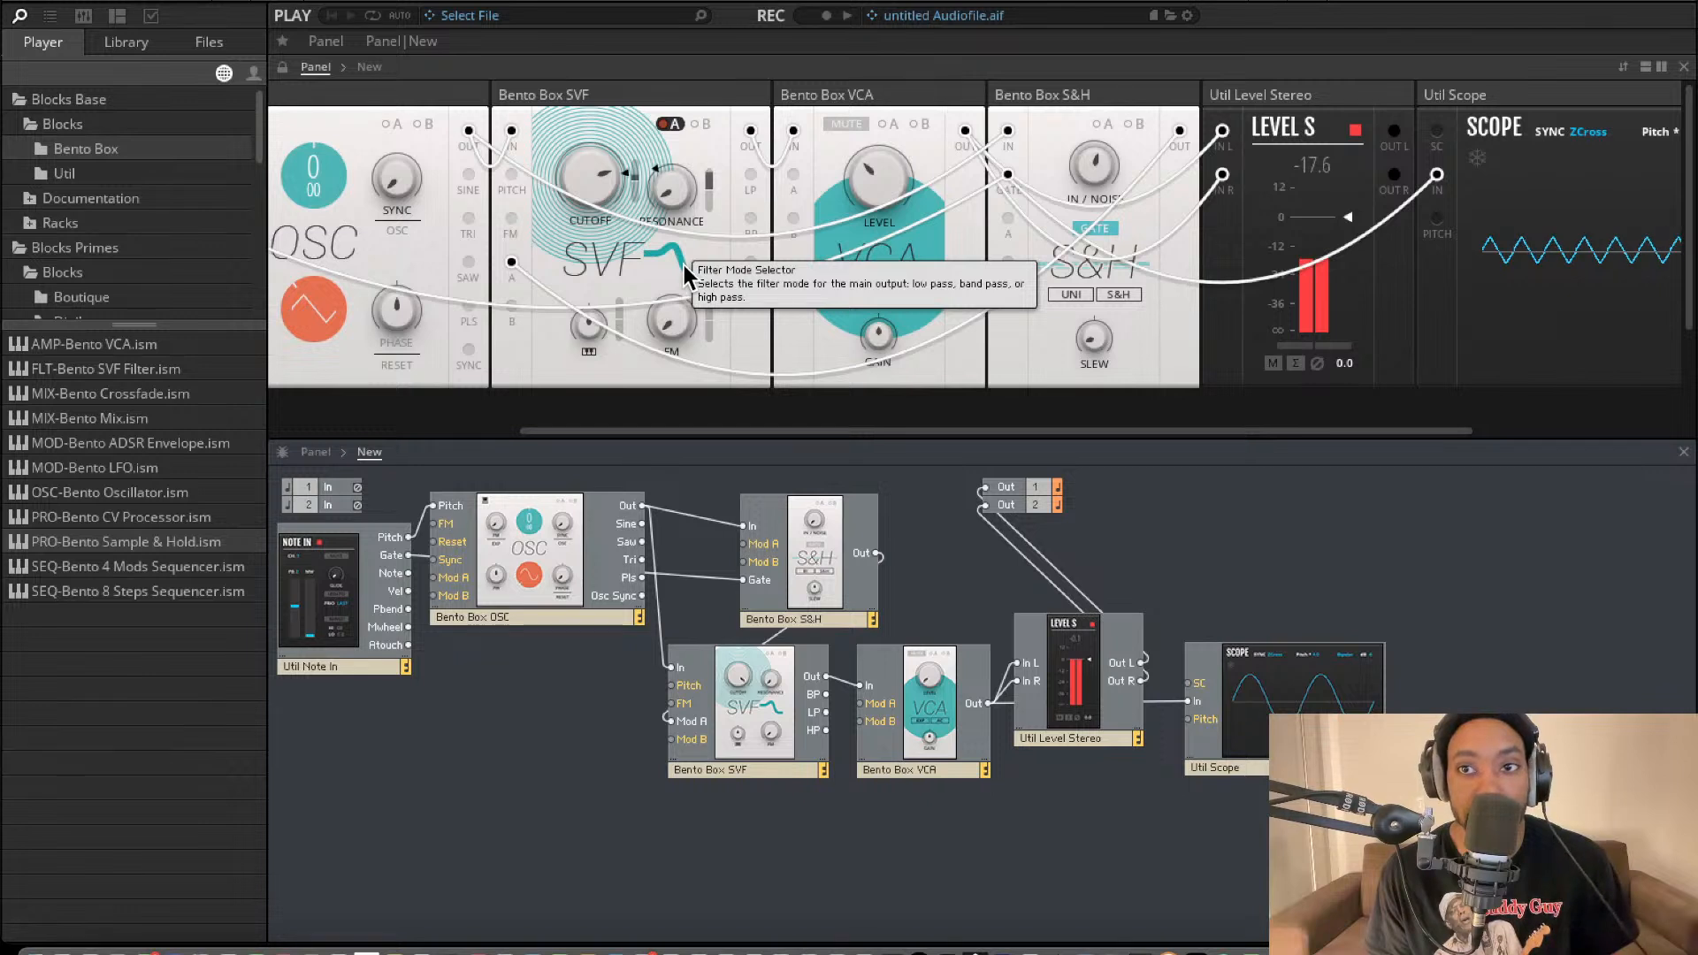
scroll(1017, 194, right, 5)
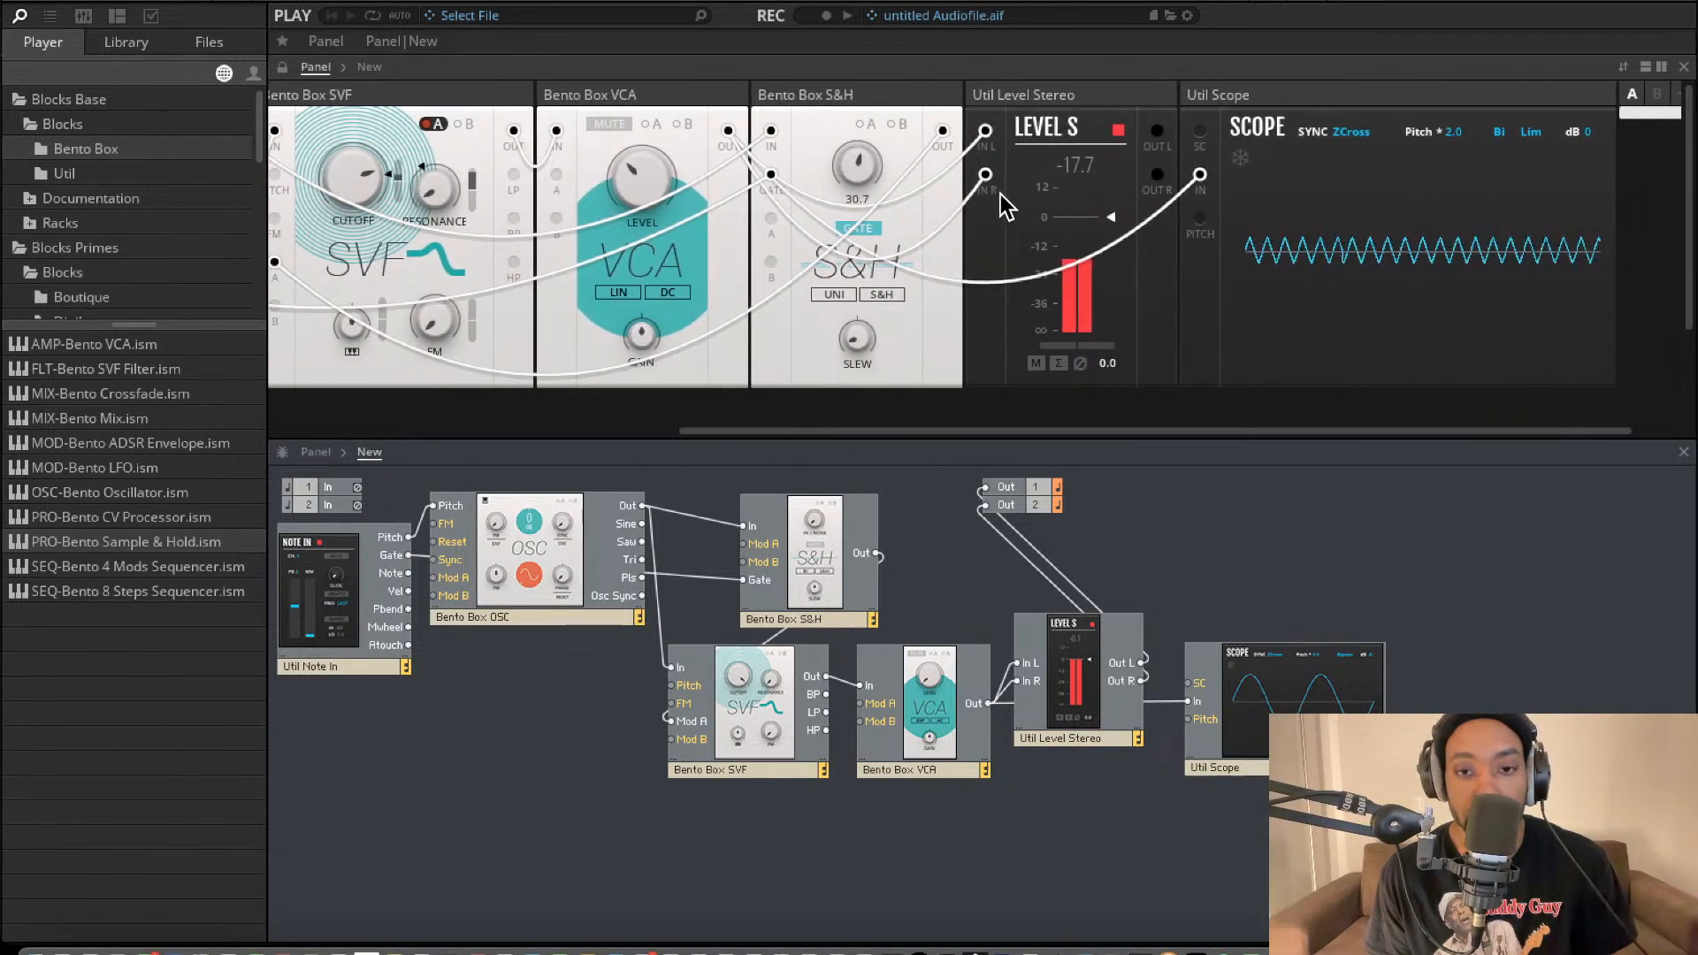
scroll(751, 237, left, 6)
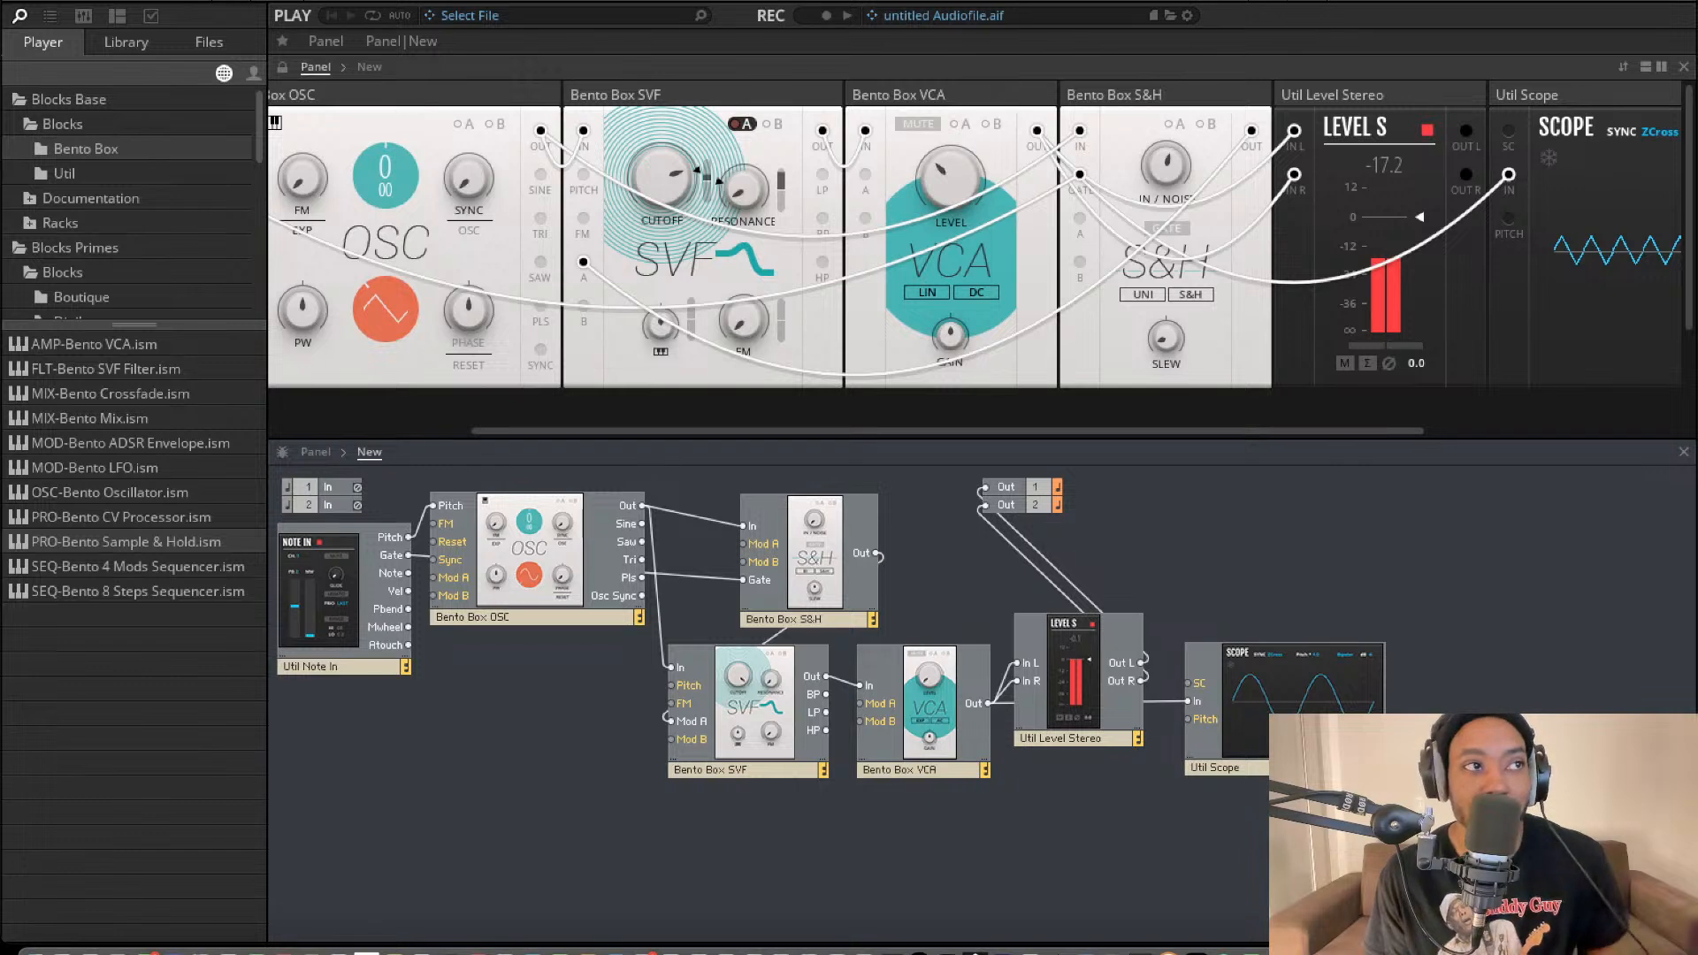
Add the EFX-Driver Distortion block from Blocks Primes to the structure, above the Scope.
click(95, 181)
click(94, 153)
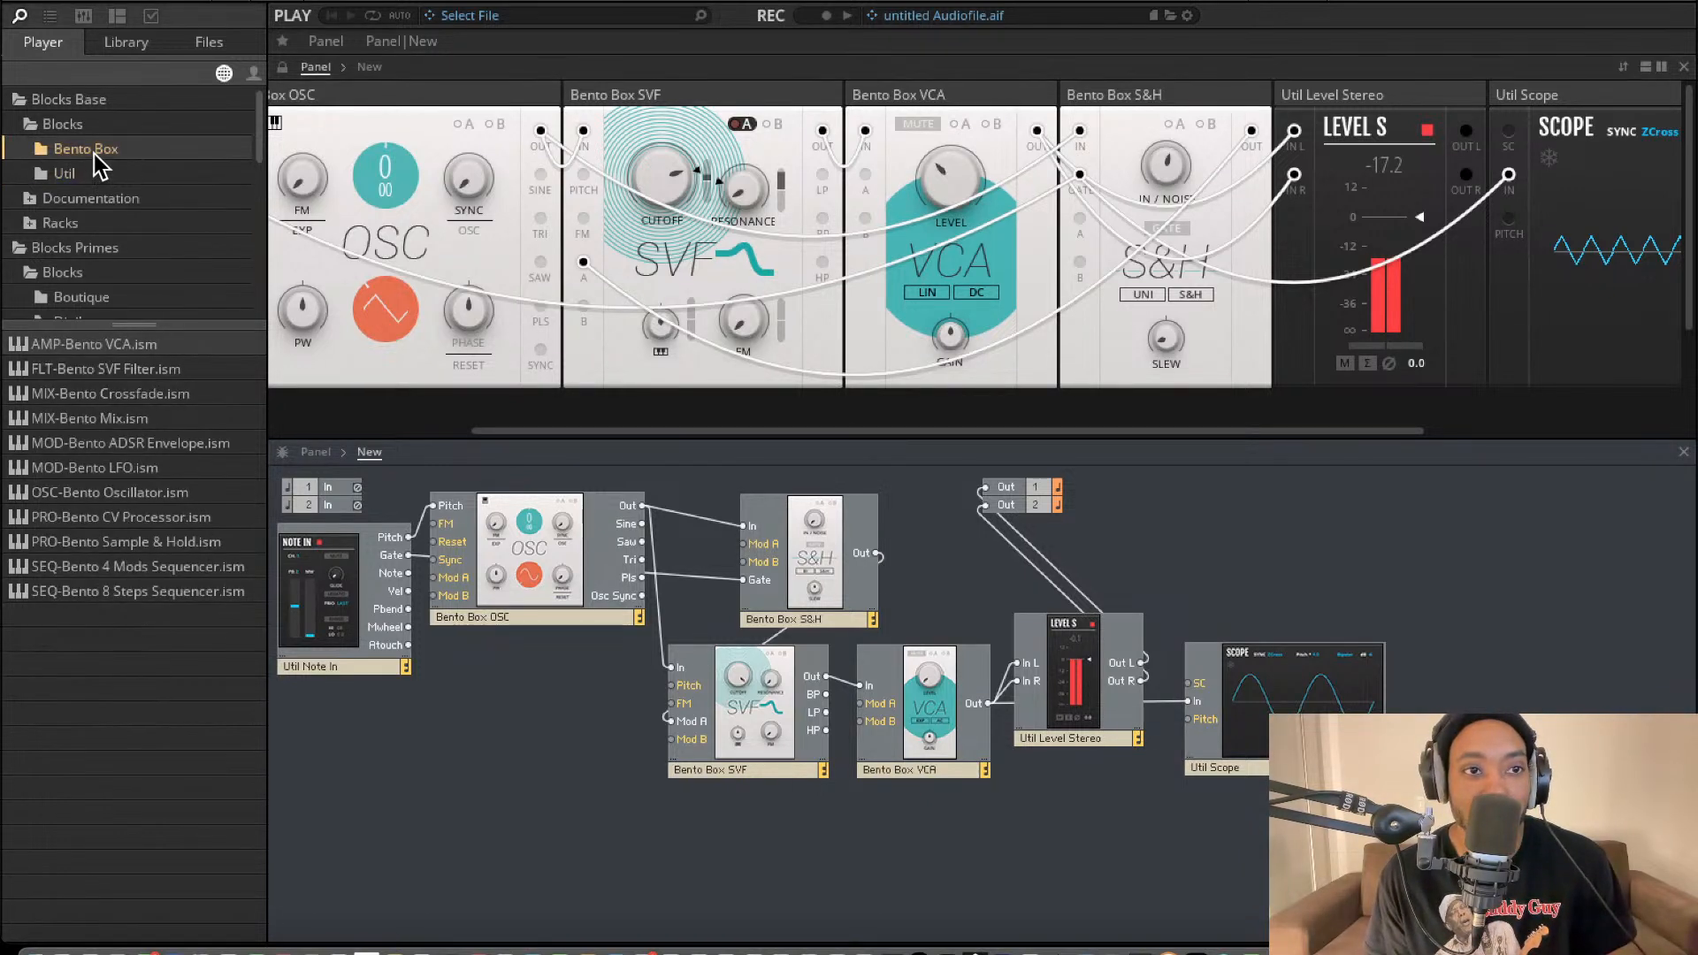
click(72, 175)
scroll(58, 184, down, 1)
click(30, 195)
click(31, 177)
scroll(69, 235, down, 3)
scroll(82, 226, down, 2)
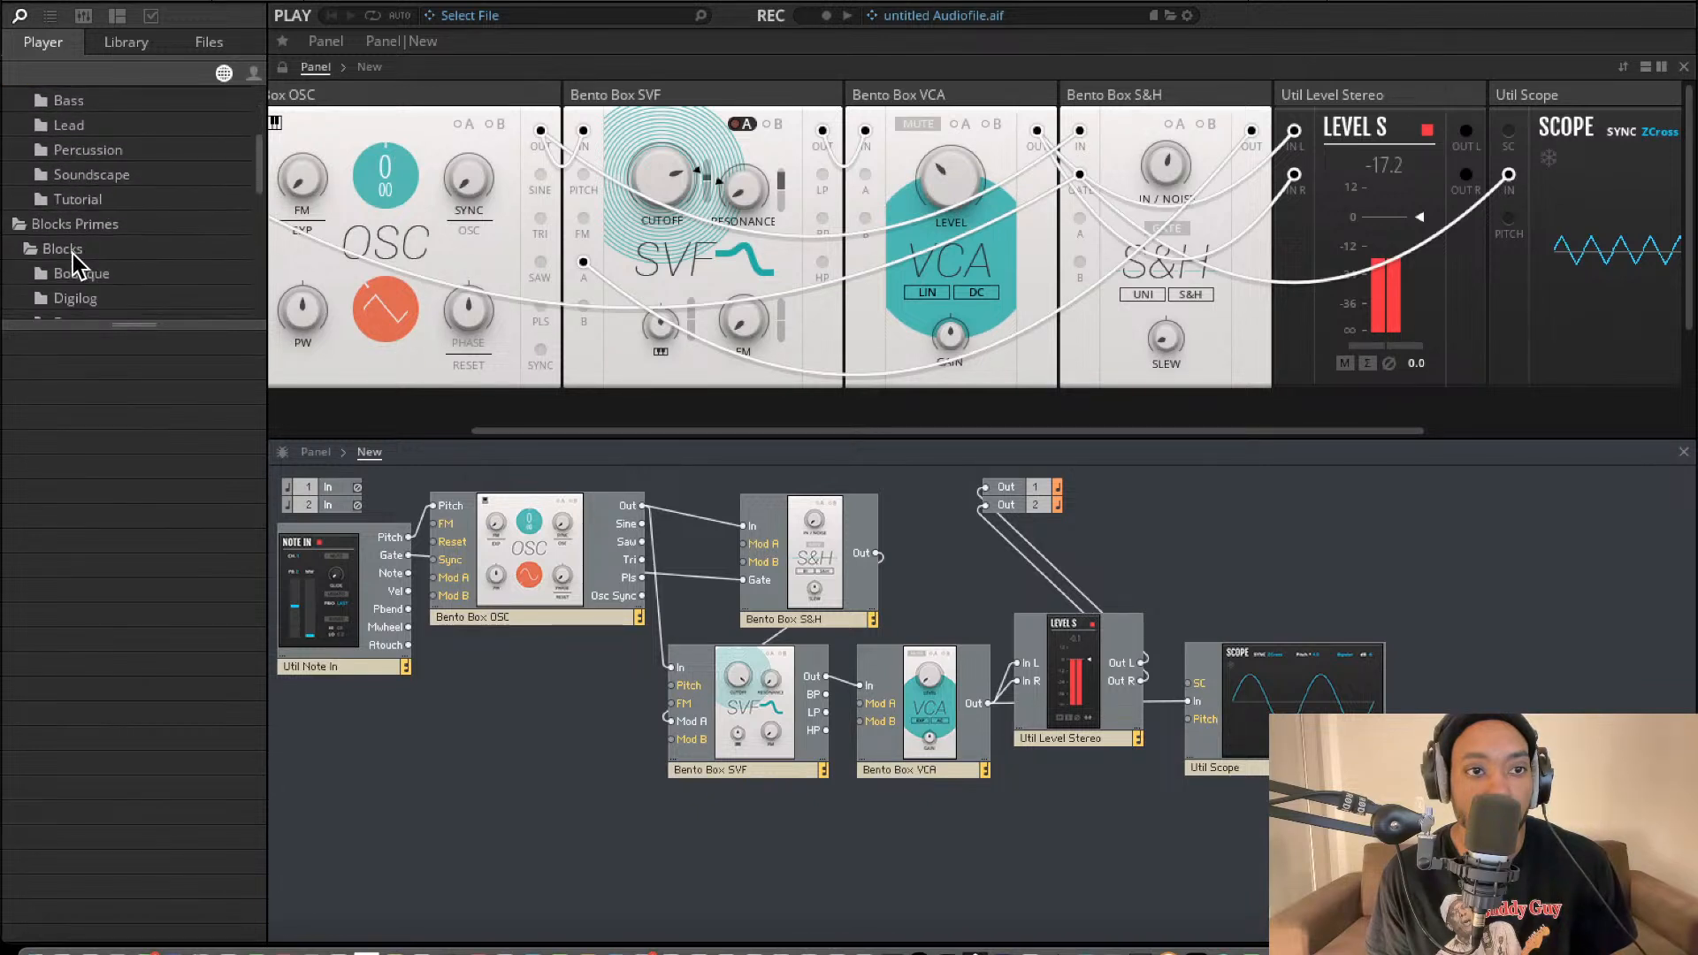
click(71, 251)
scroll(77, 262, down, 3)
click(83, 247)
click(91, 233)
mouse_move(155, 345)
mouse_down()
mouse_move(978, 622)
mouse_move(1309, 664)
mouse_move(1300, 606)
mouse_move(1263, 580)
mouse_up()
Connect Level Stereo's Out L and R to the Driver's In L and R, and the Driver's outputs to Out 1 and 2.
drag(1187, 522, 1142, 663)
drag(1187, 539, 1141, 681)
drag(1513, 557, 984, 488)
drag(1515, 575, 984, 505)
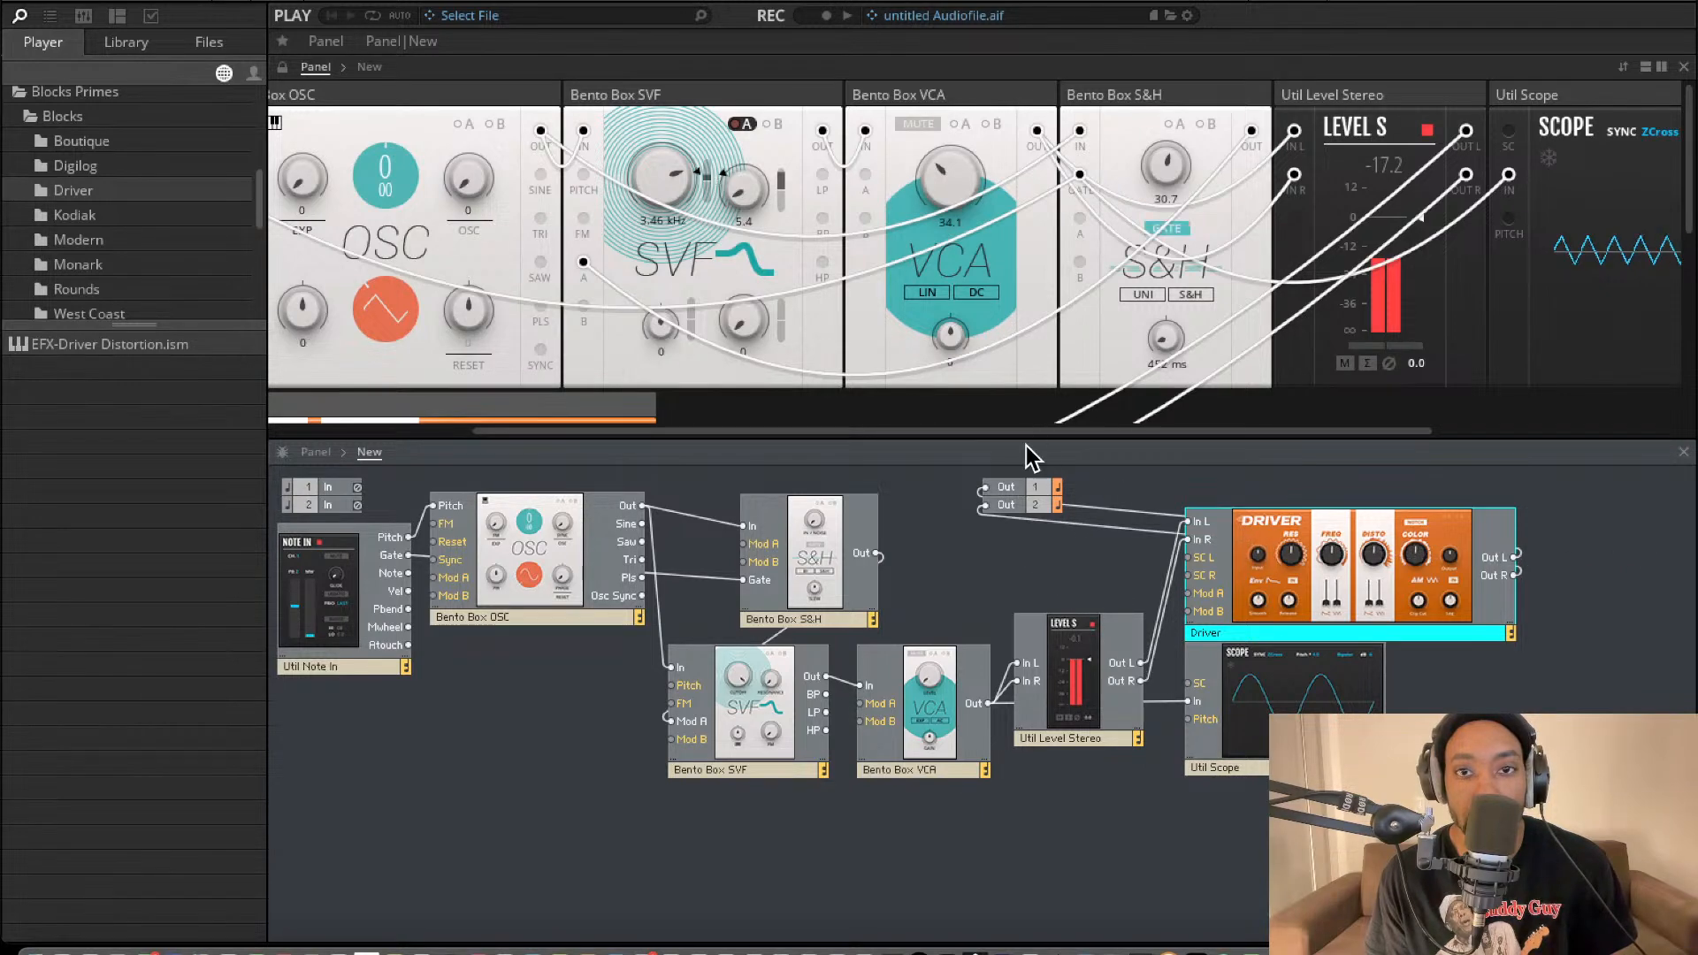
Set the Driver's Disto to 57.5 and its Res to 30.2.
scroll(688, 306, down, 5)
scroll(556, 264, up, 2)
scroll(556, 263, left, 2)
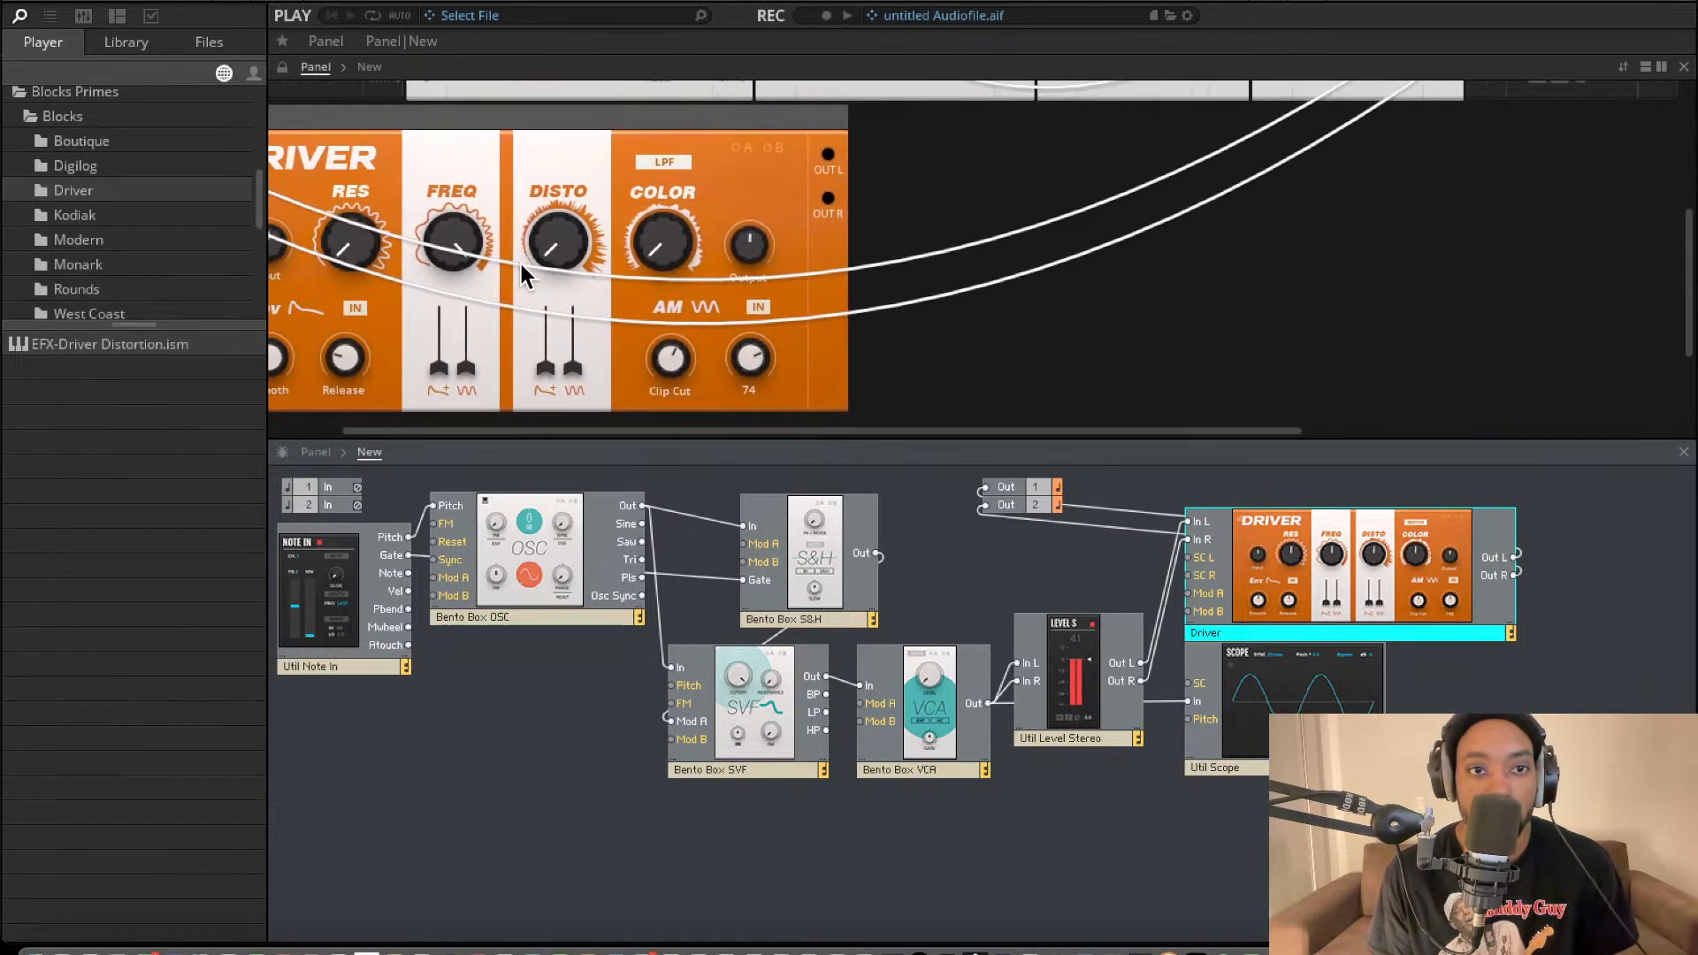
click(568, 231)
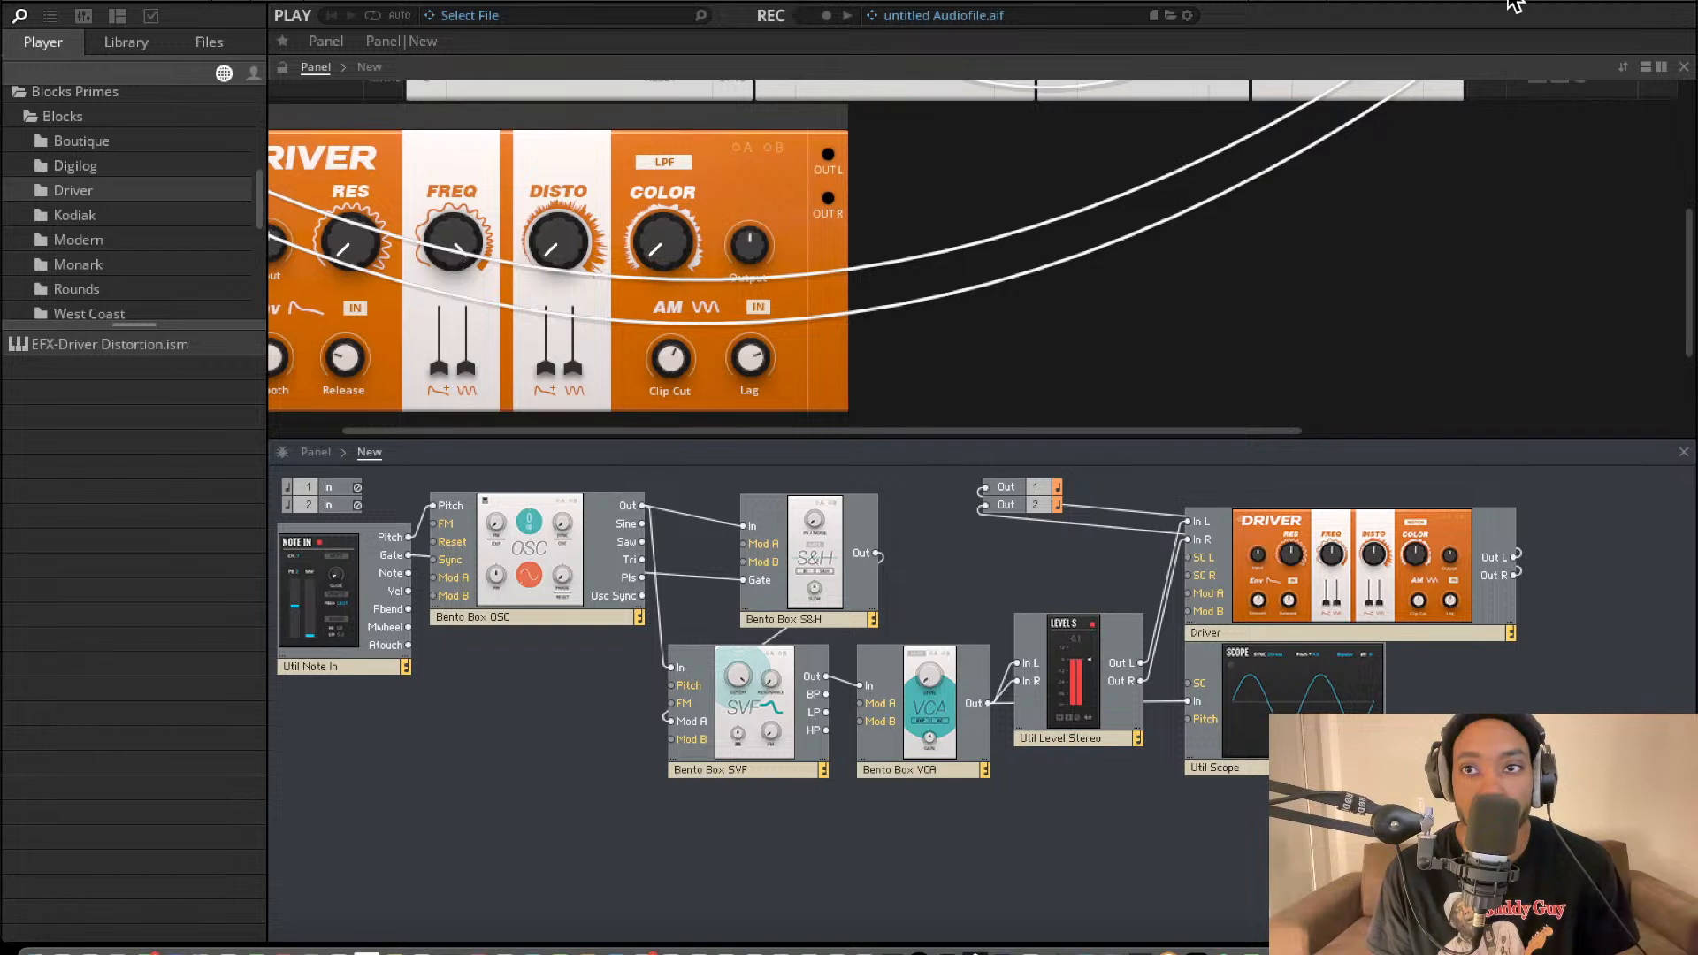
drag(570, 237, 594, 3)
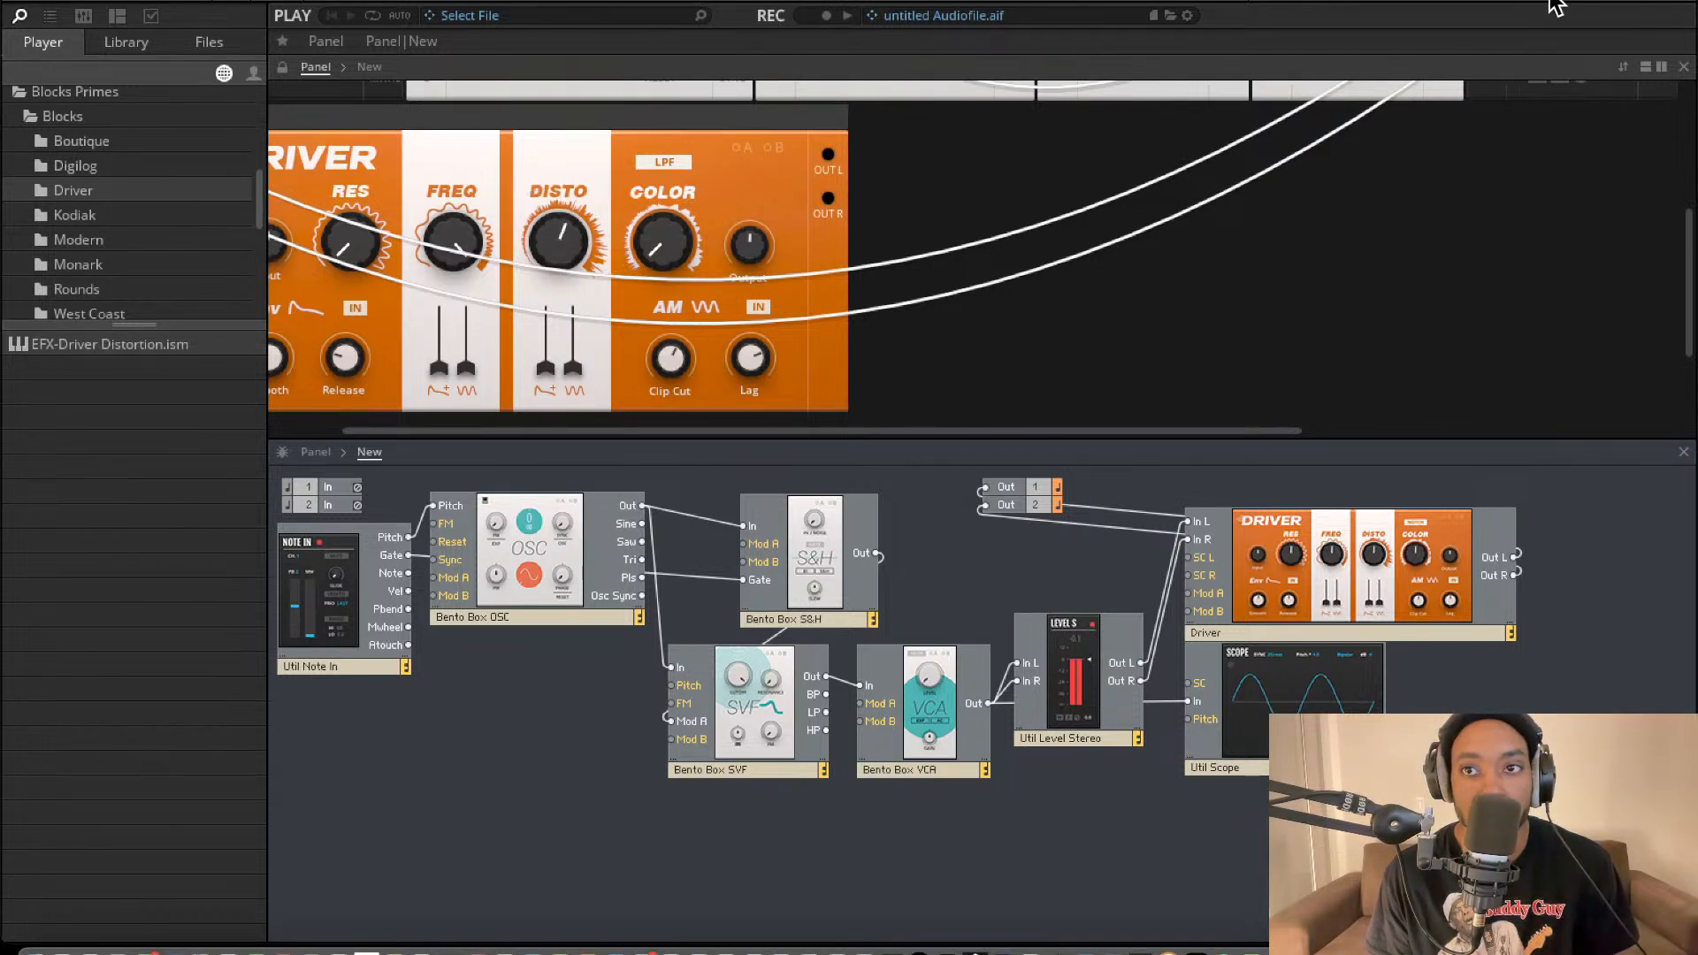
scroll(941, 290, left, 3)
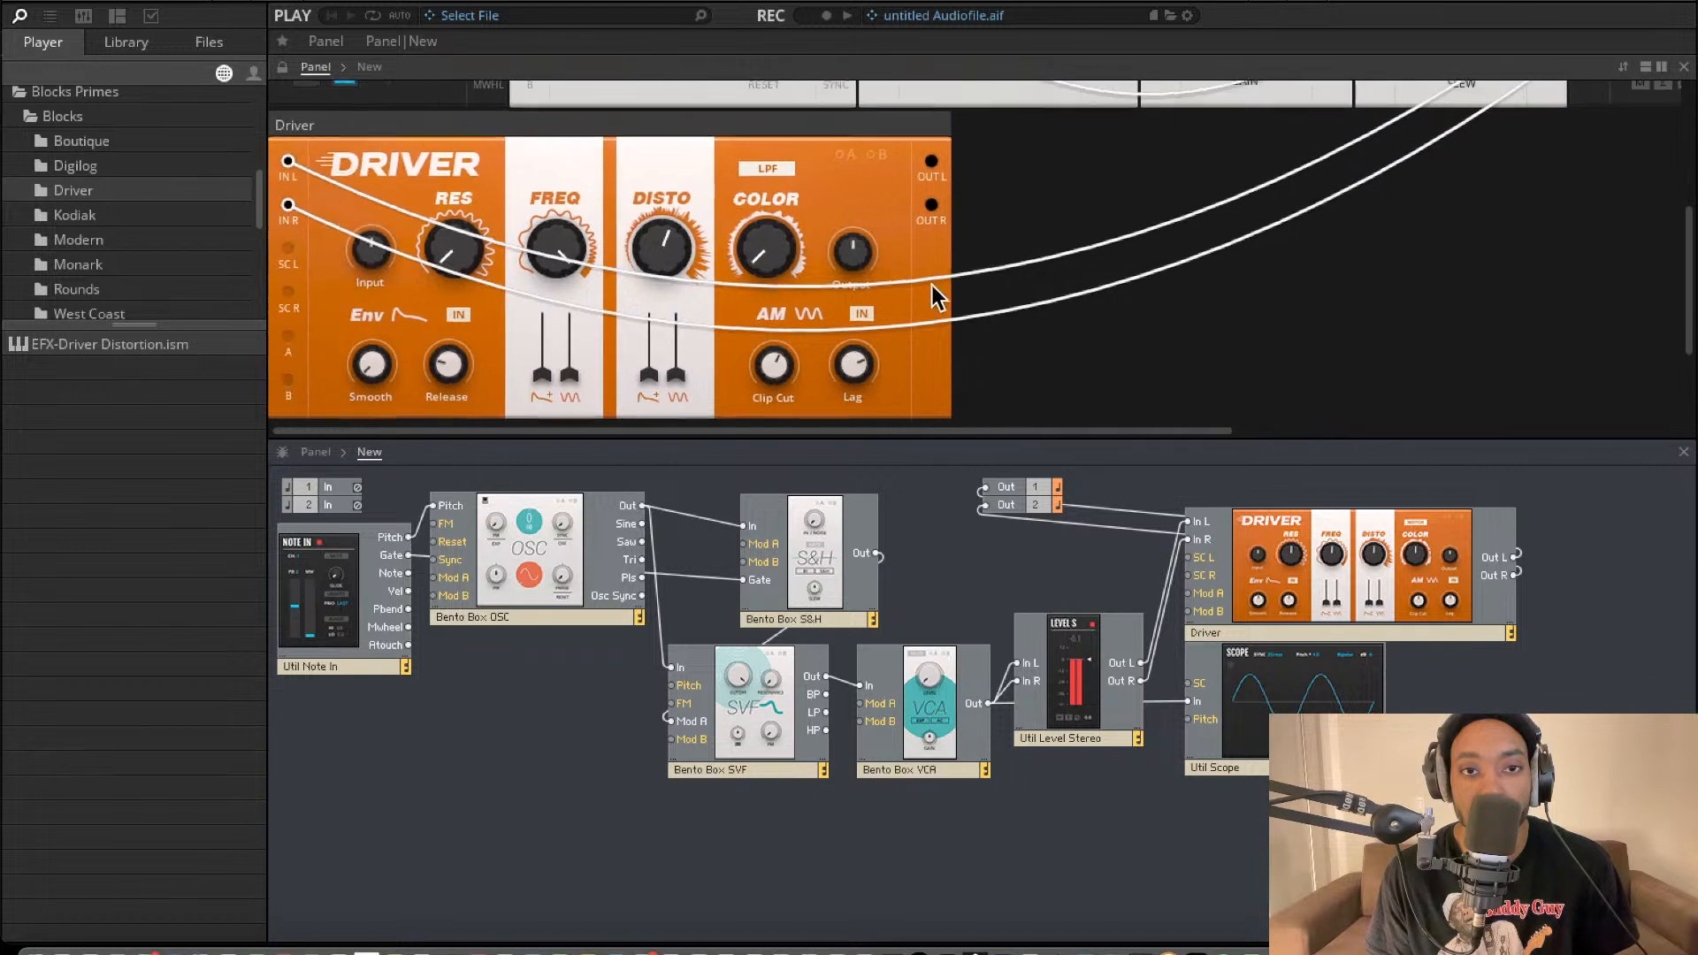
drag(464, 250, 432, 97)
Add a Bento Box LFO from Blocks Base below the VCA and connect its Out to the Driver's Mod A.
scroll(500, 418, up, 2)
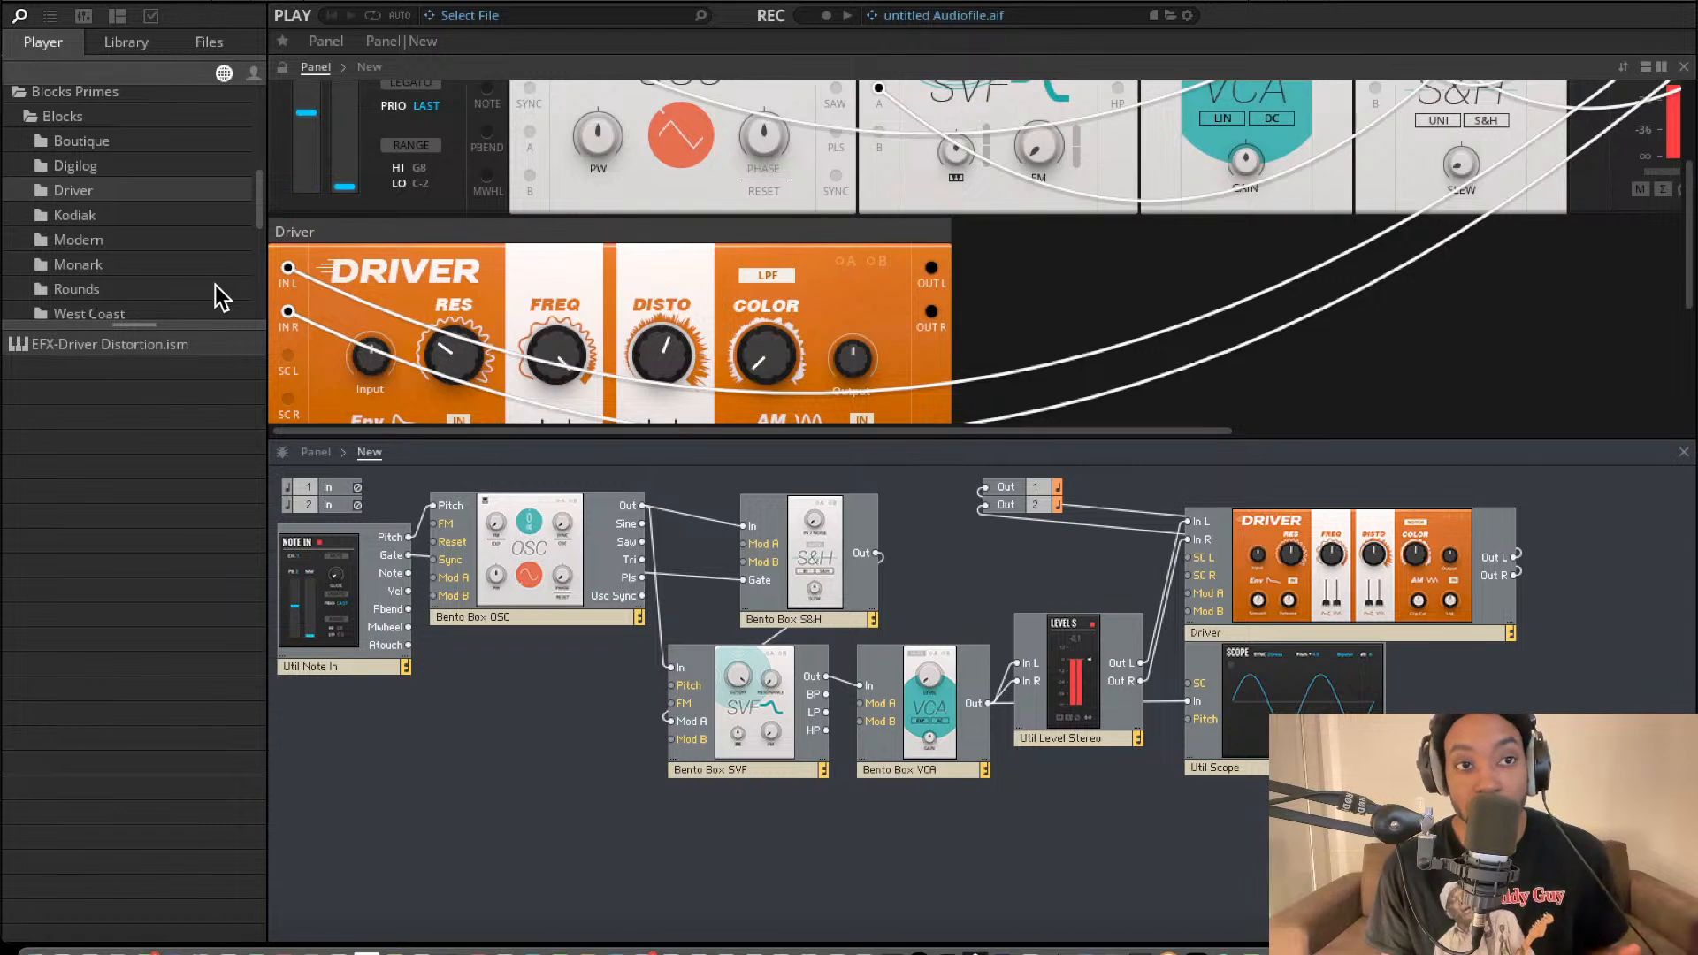
scroll(168, 189, up, 5)
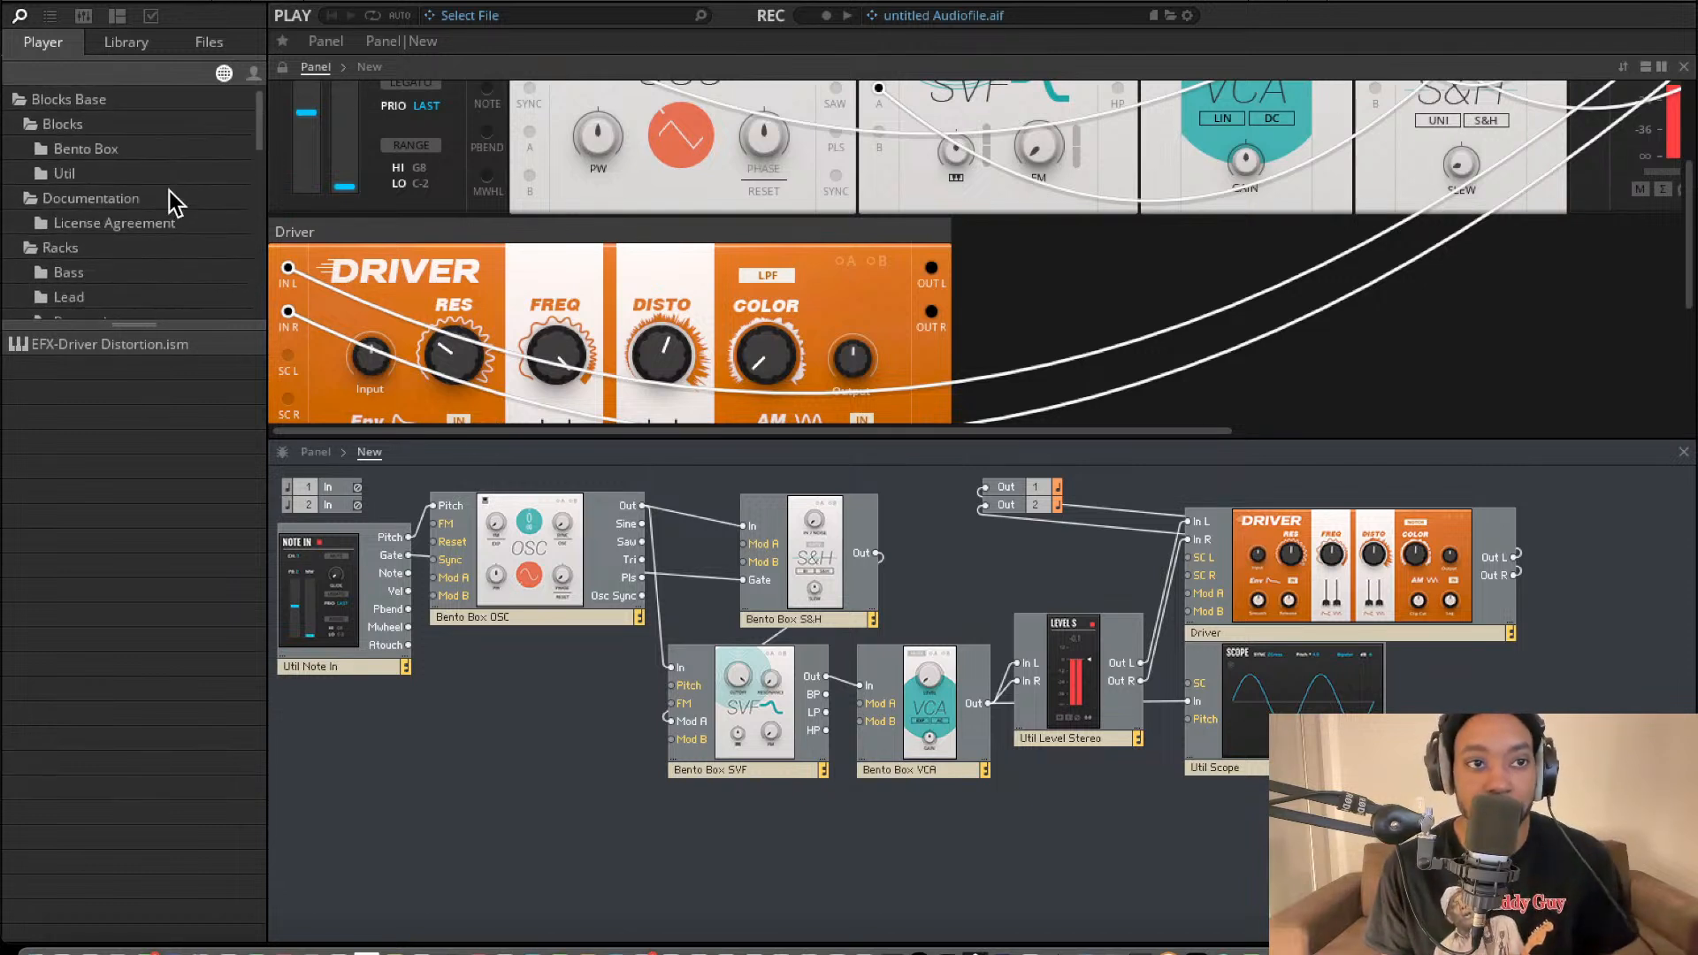
click(74, 98)
click(77, 149)
click(71, 173)
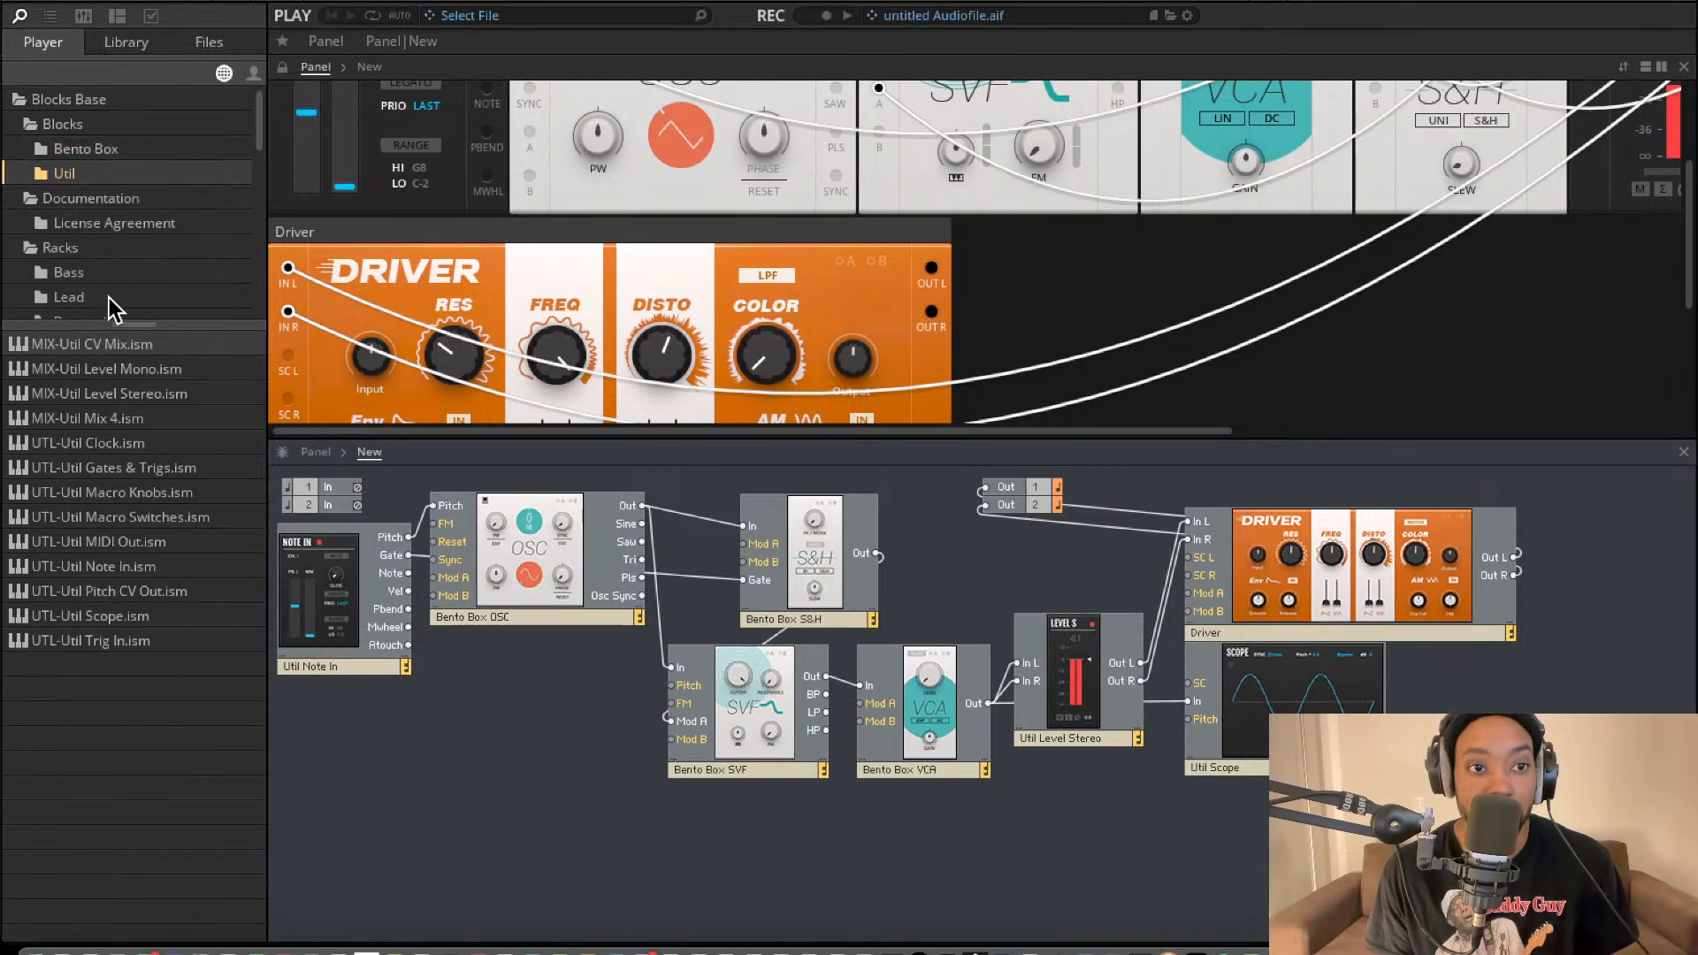
click(72, 129)
click(77, 149)
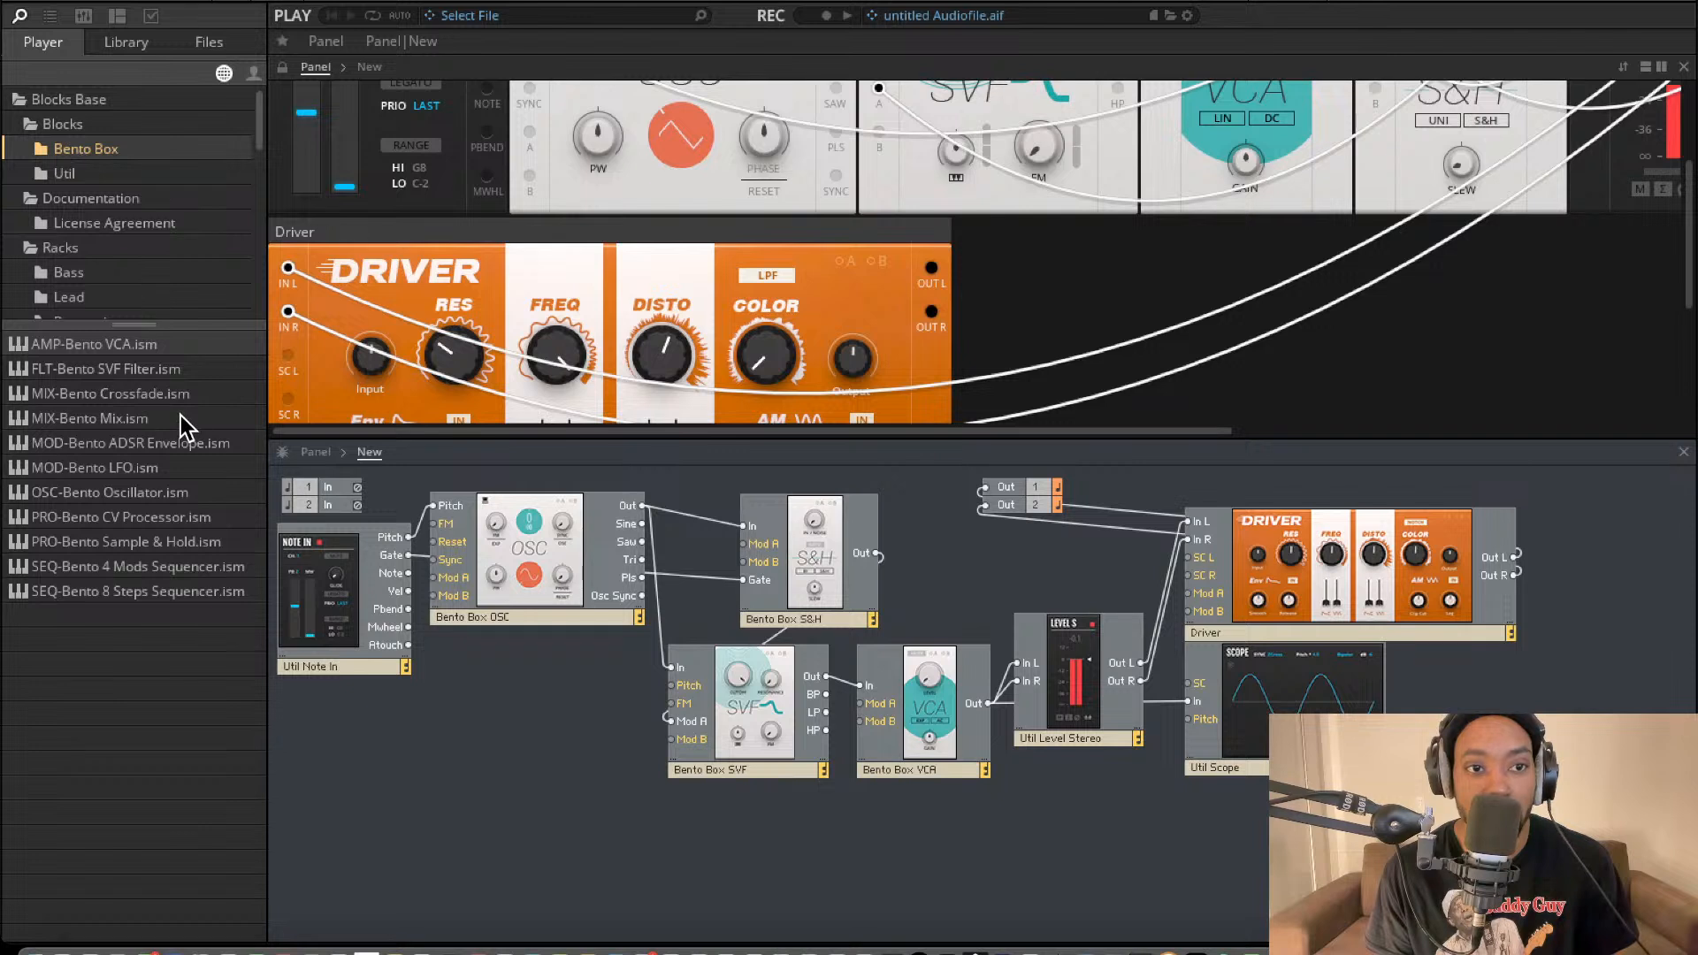
drag(134, 479, 1190, 593)
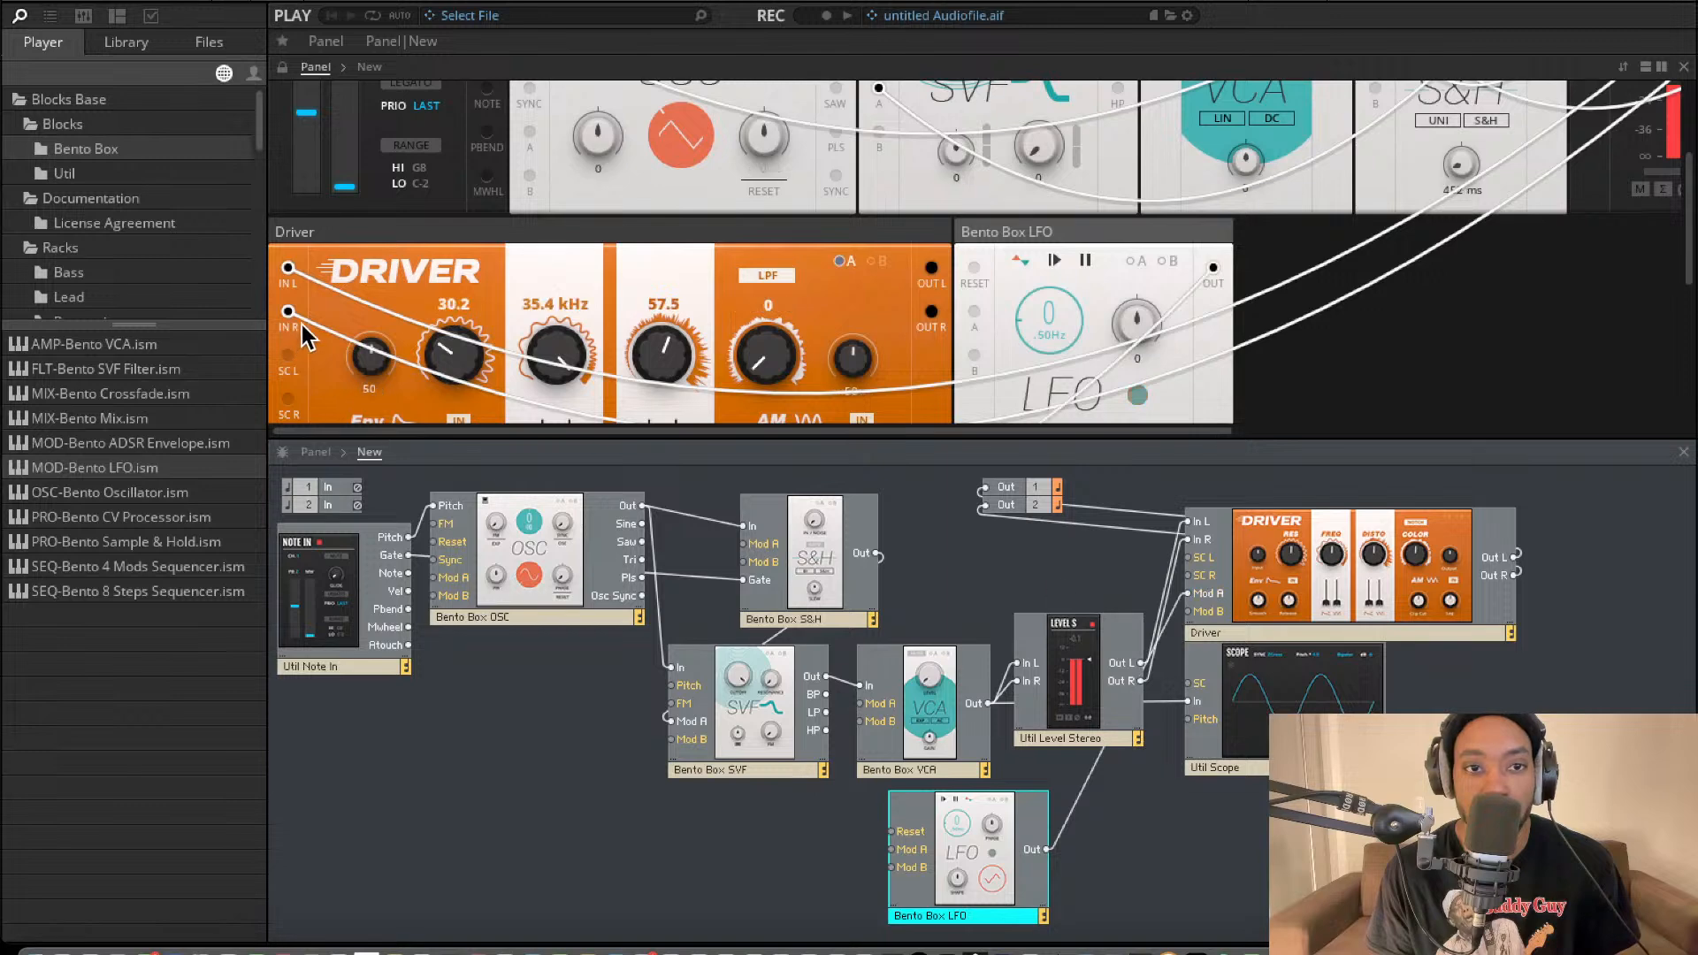
Set the LFO's rate to 3.91 Hz and apply Mod A modulation on the Driver.
scroll(552, 373, down, 3)
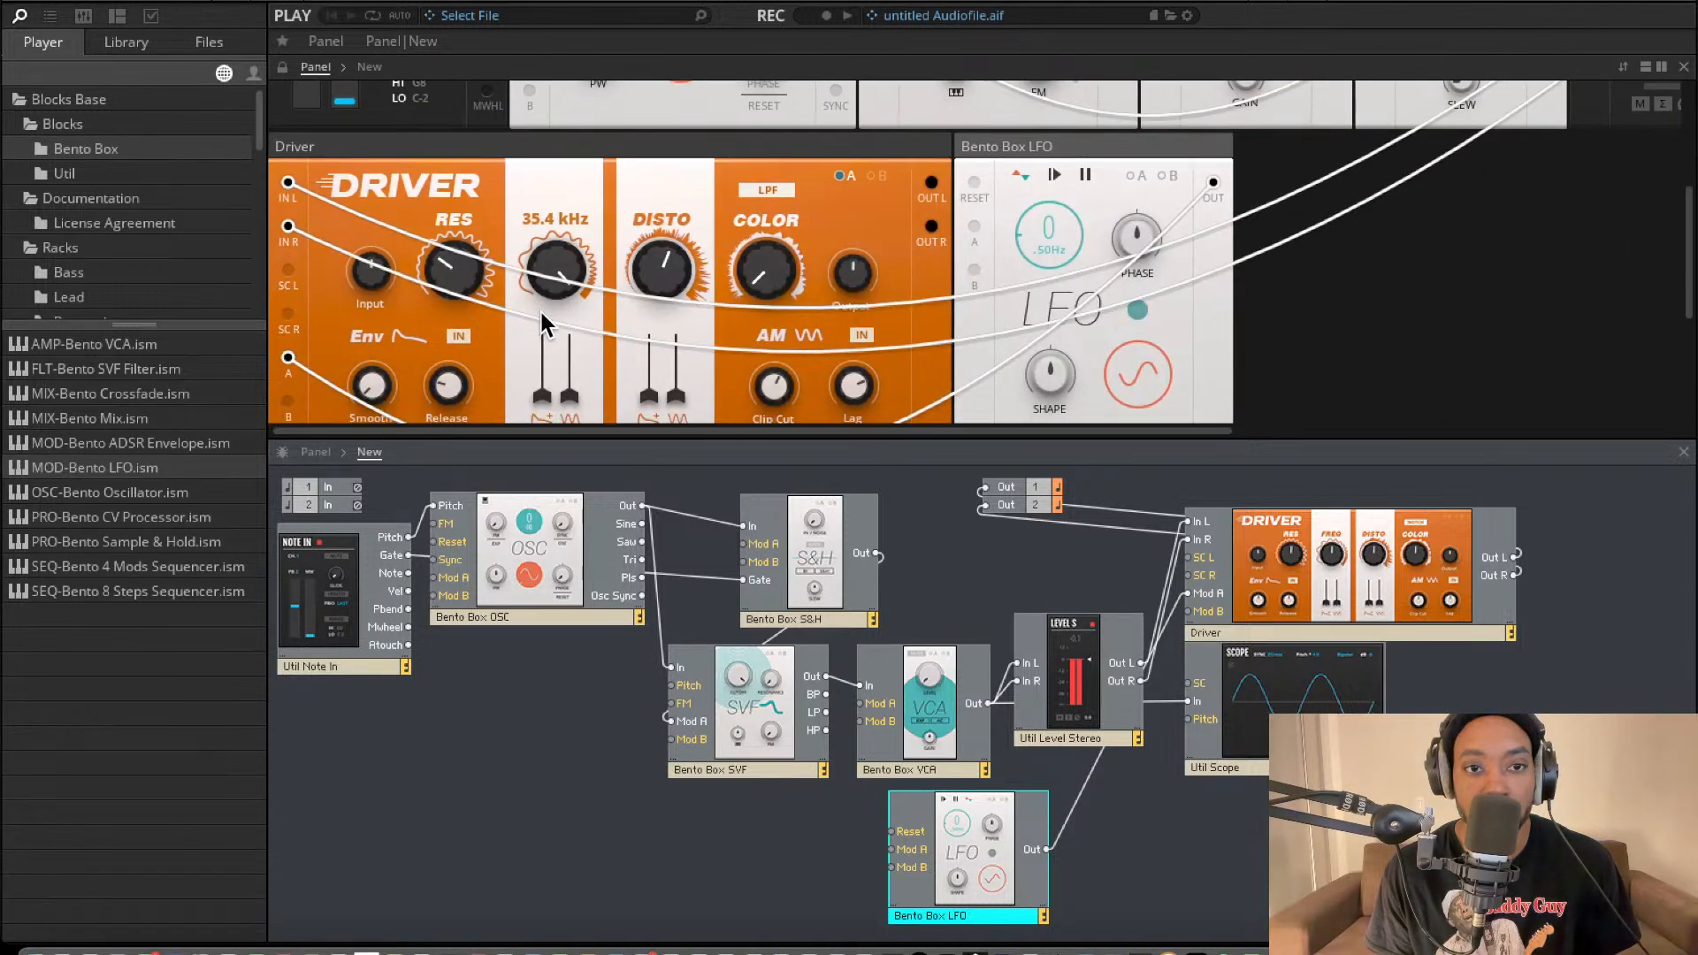
drag(1064, 192, 1041, 151)
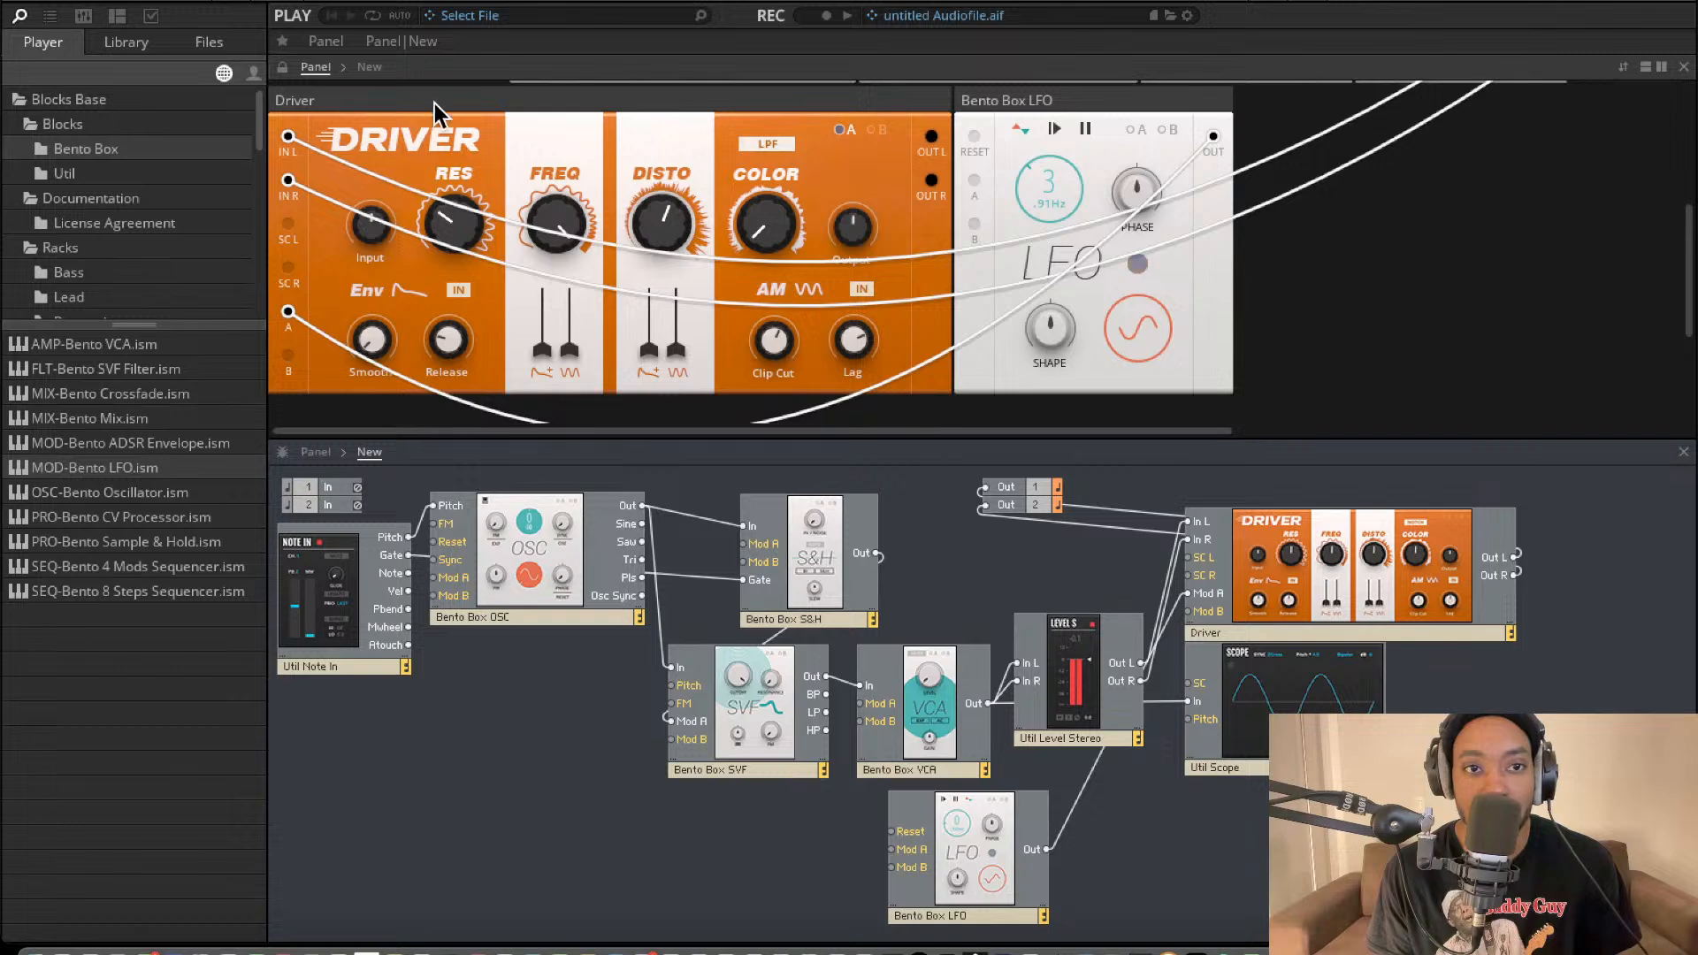
scroll(495, 174, up, 3)
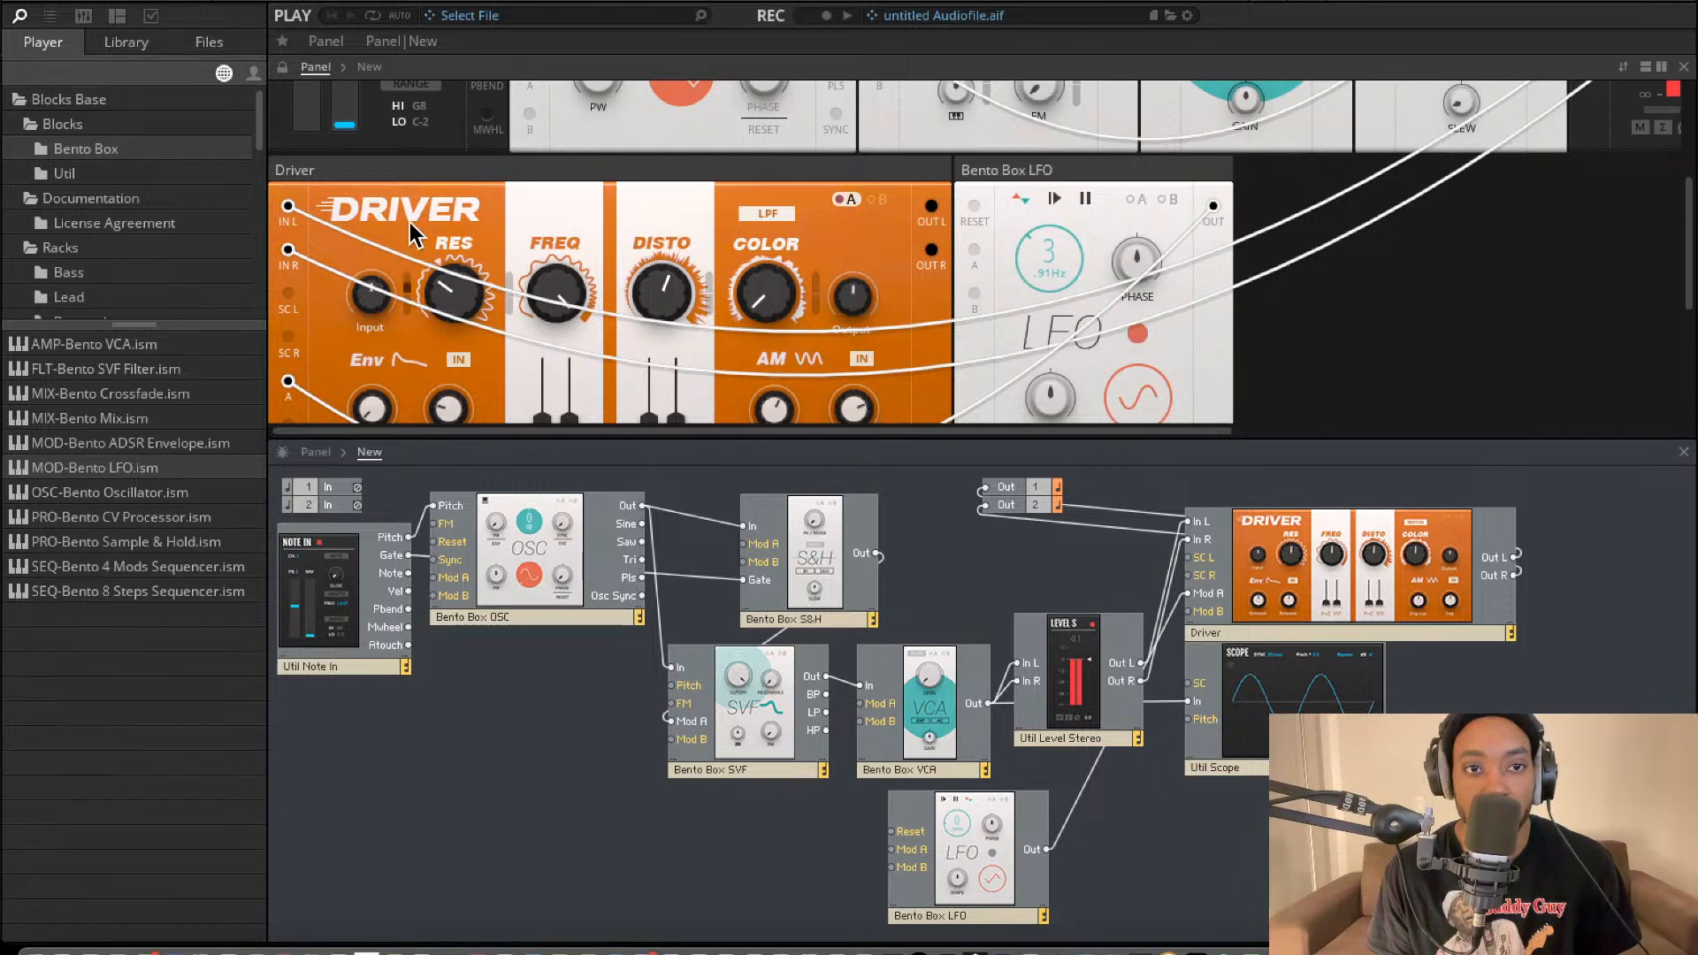
mouse_move(425, 258)
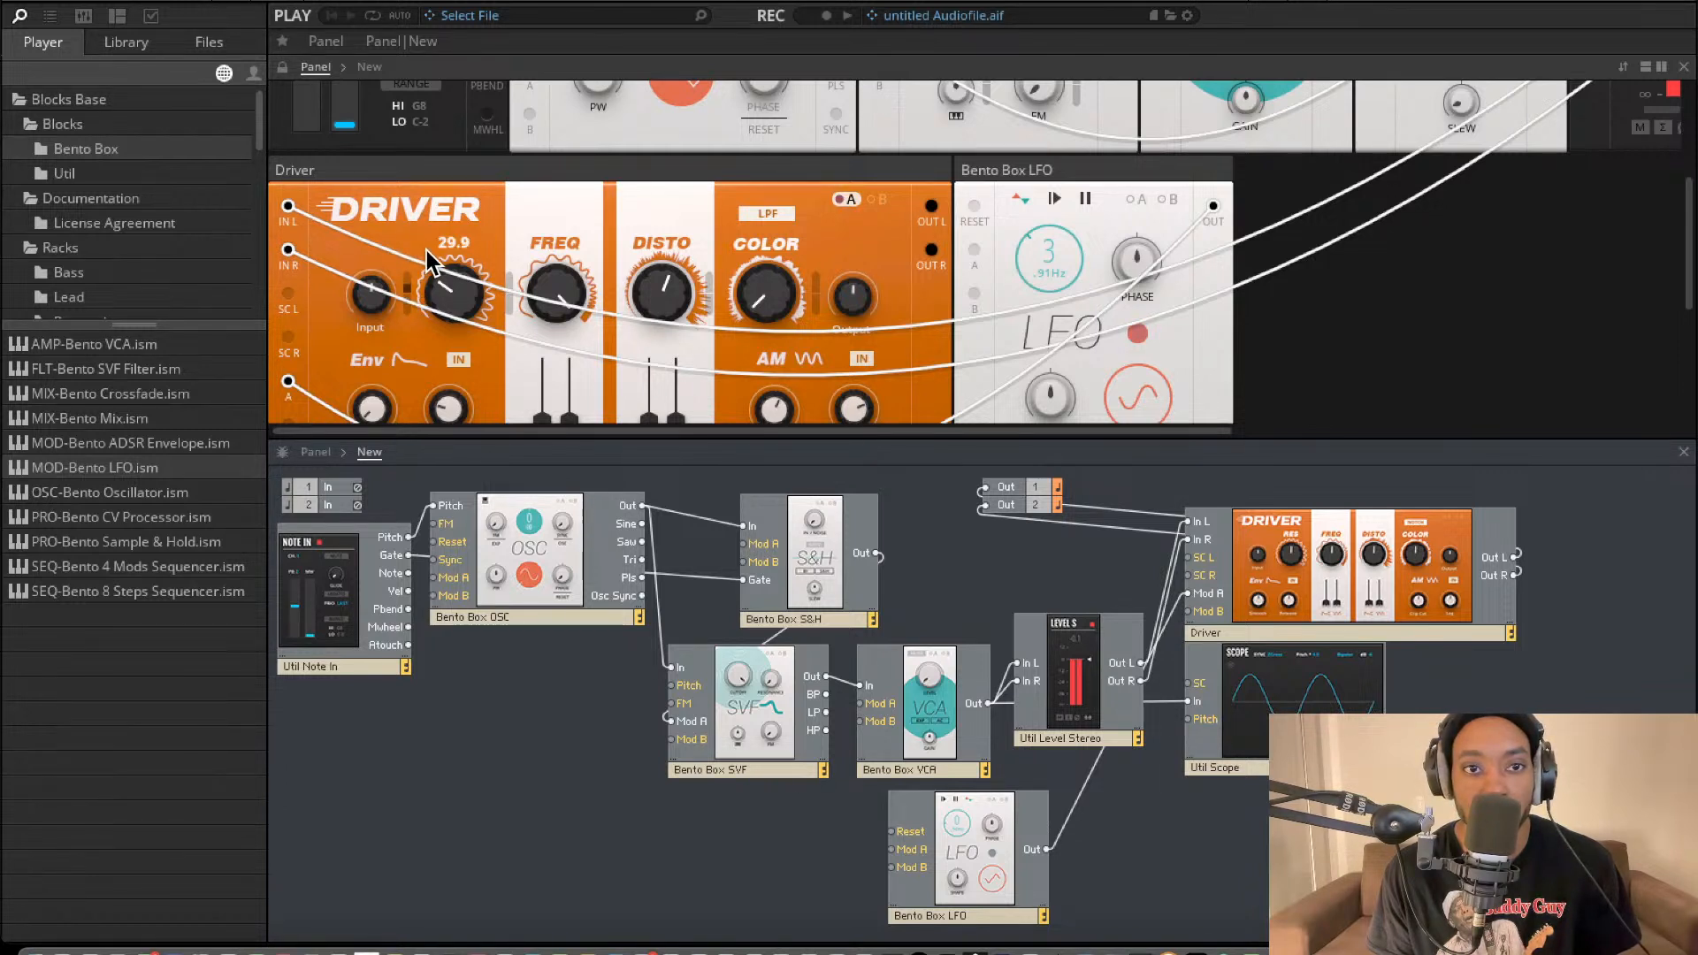
mouse_move(506, 279)
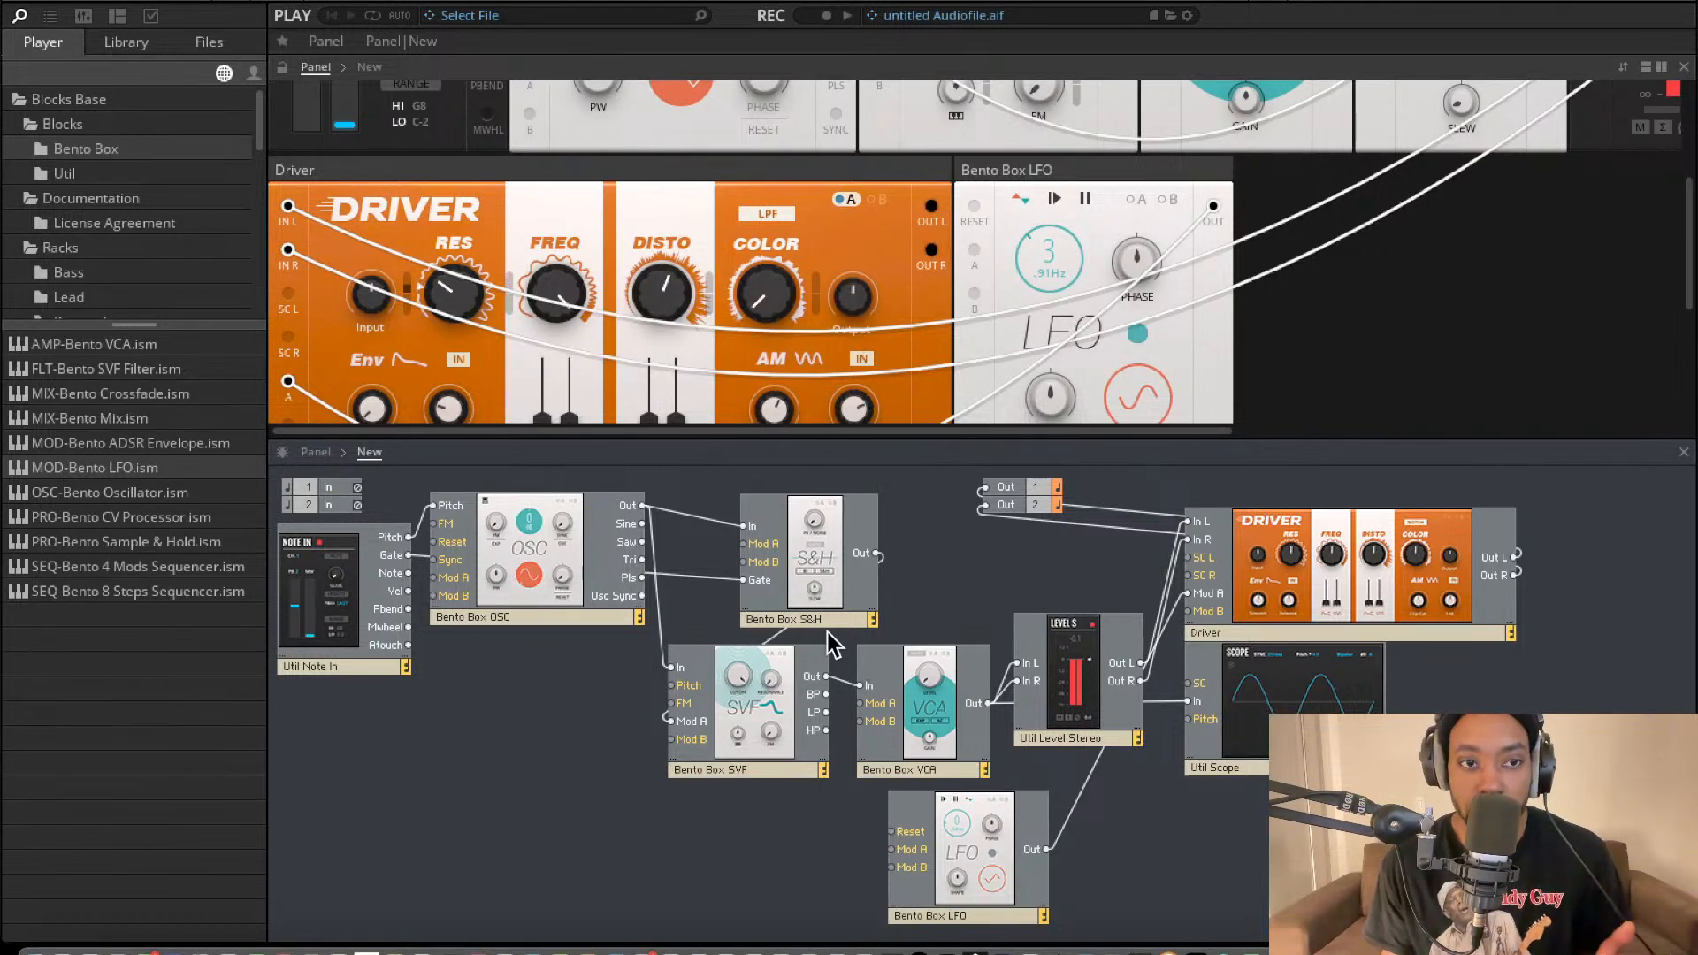
Add a Bento Box ADSR envelope, gate it from Note In's Gate, and connect its Out to the Driver's Mod B.
drag(177, 442, 408, 554)
drag(1230, 836, 1188, 612)
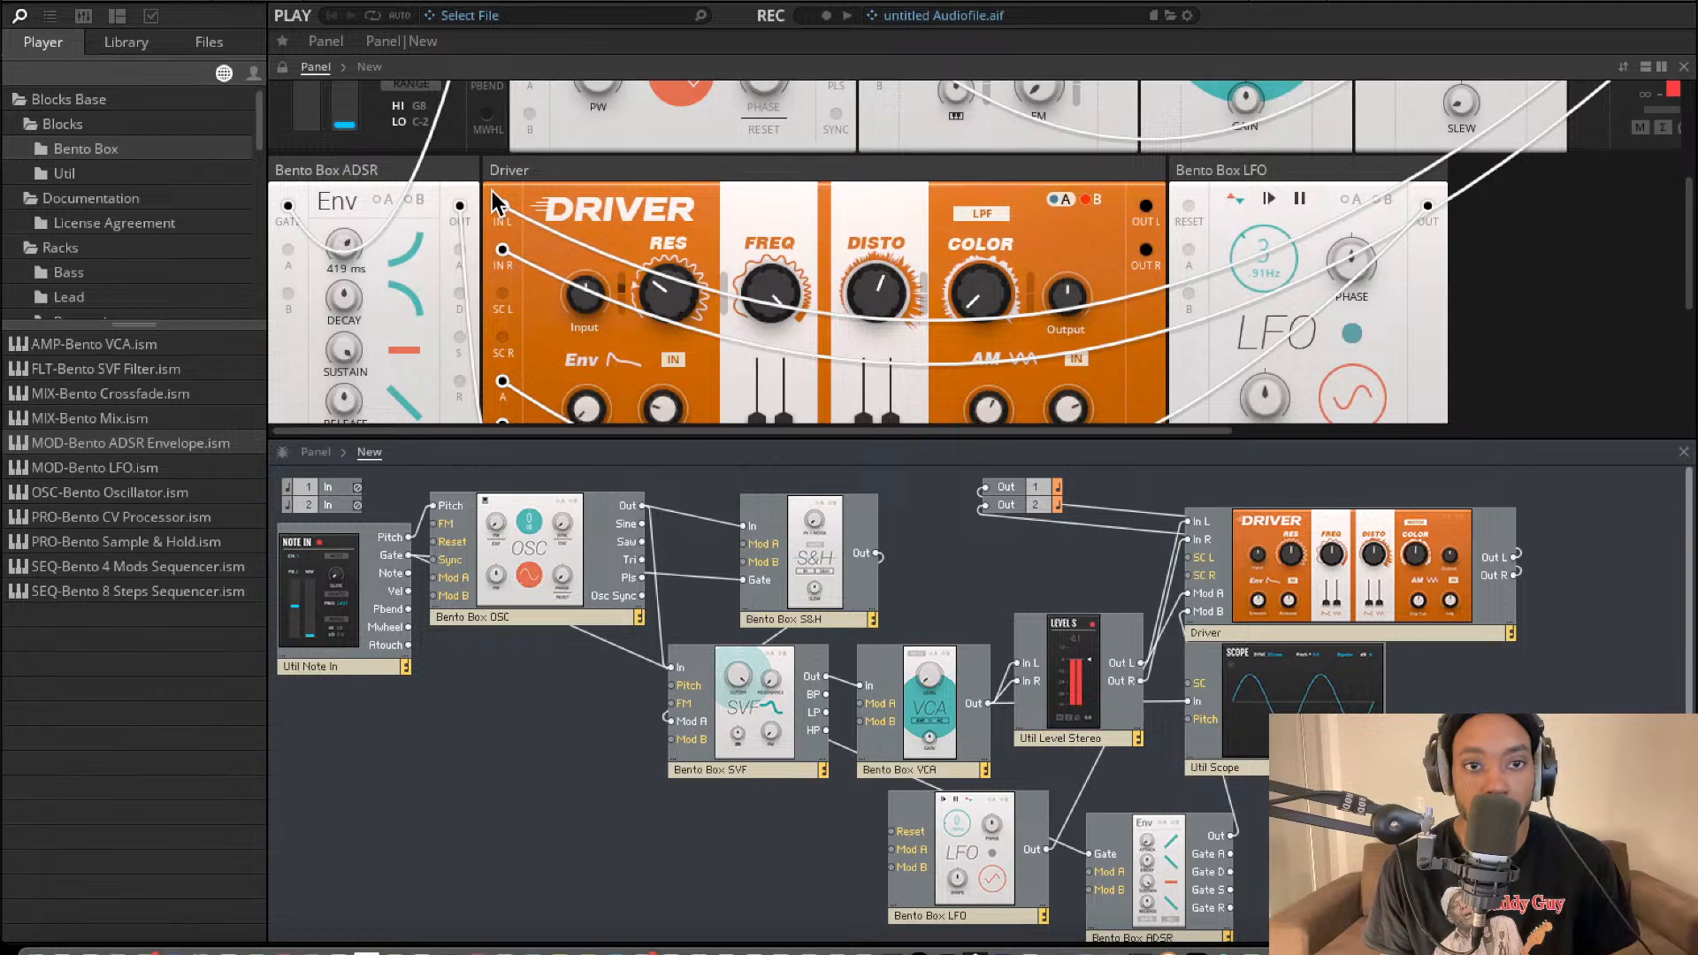
Move the ADSR below the SVF, connecting its Out to the SVF's Mod B in place of the Driver's Mod B.
scroll(905, 198, up, 3)
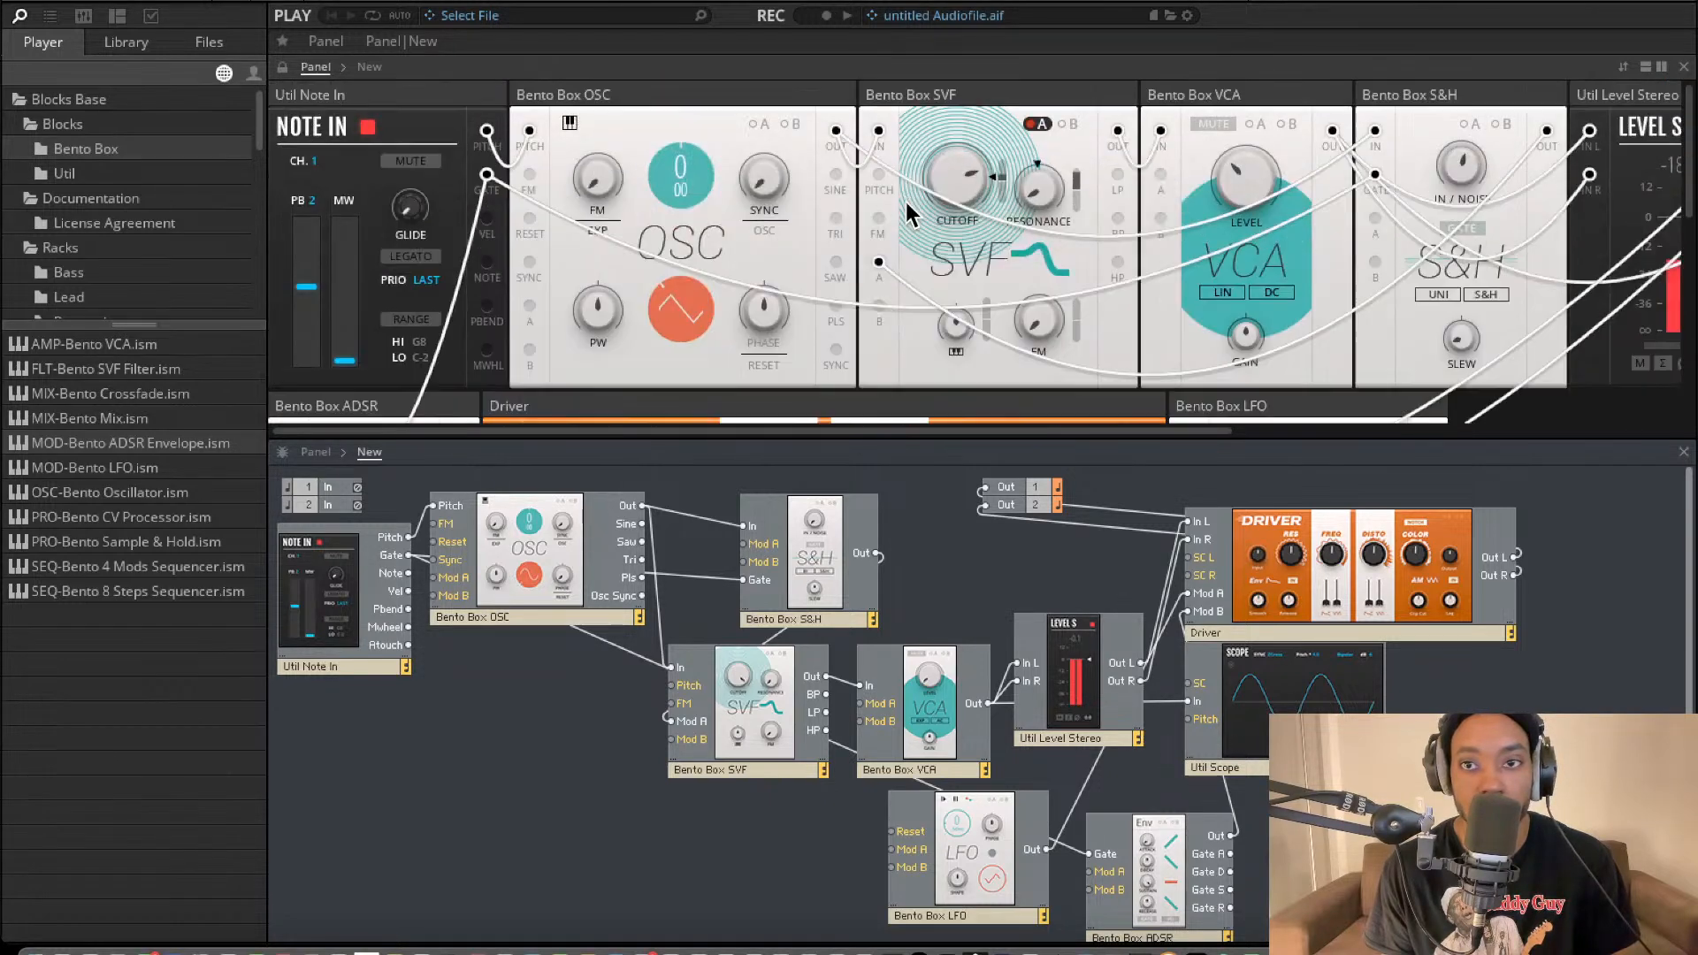
click(1164, 825)
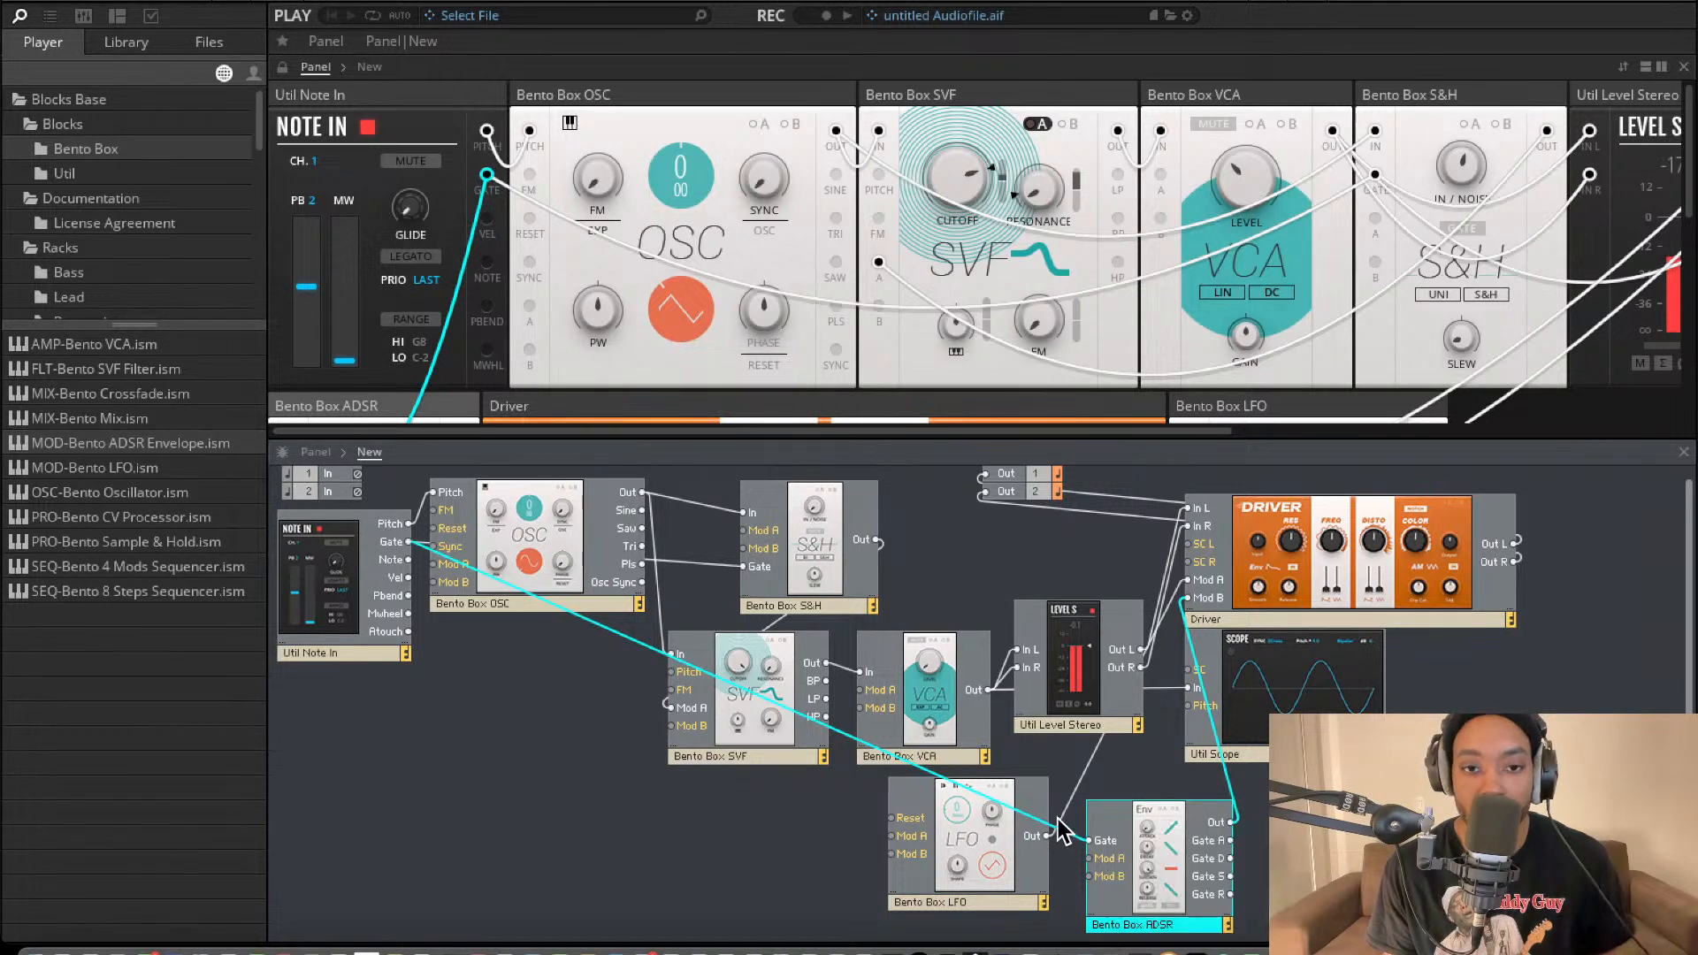
drag(1188, 847, 669, 726)
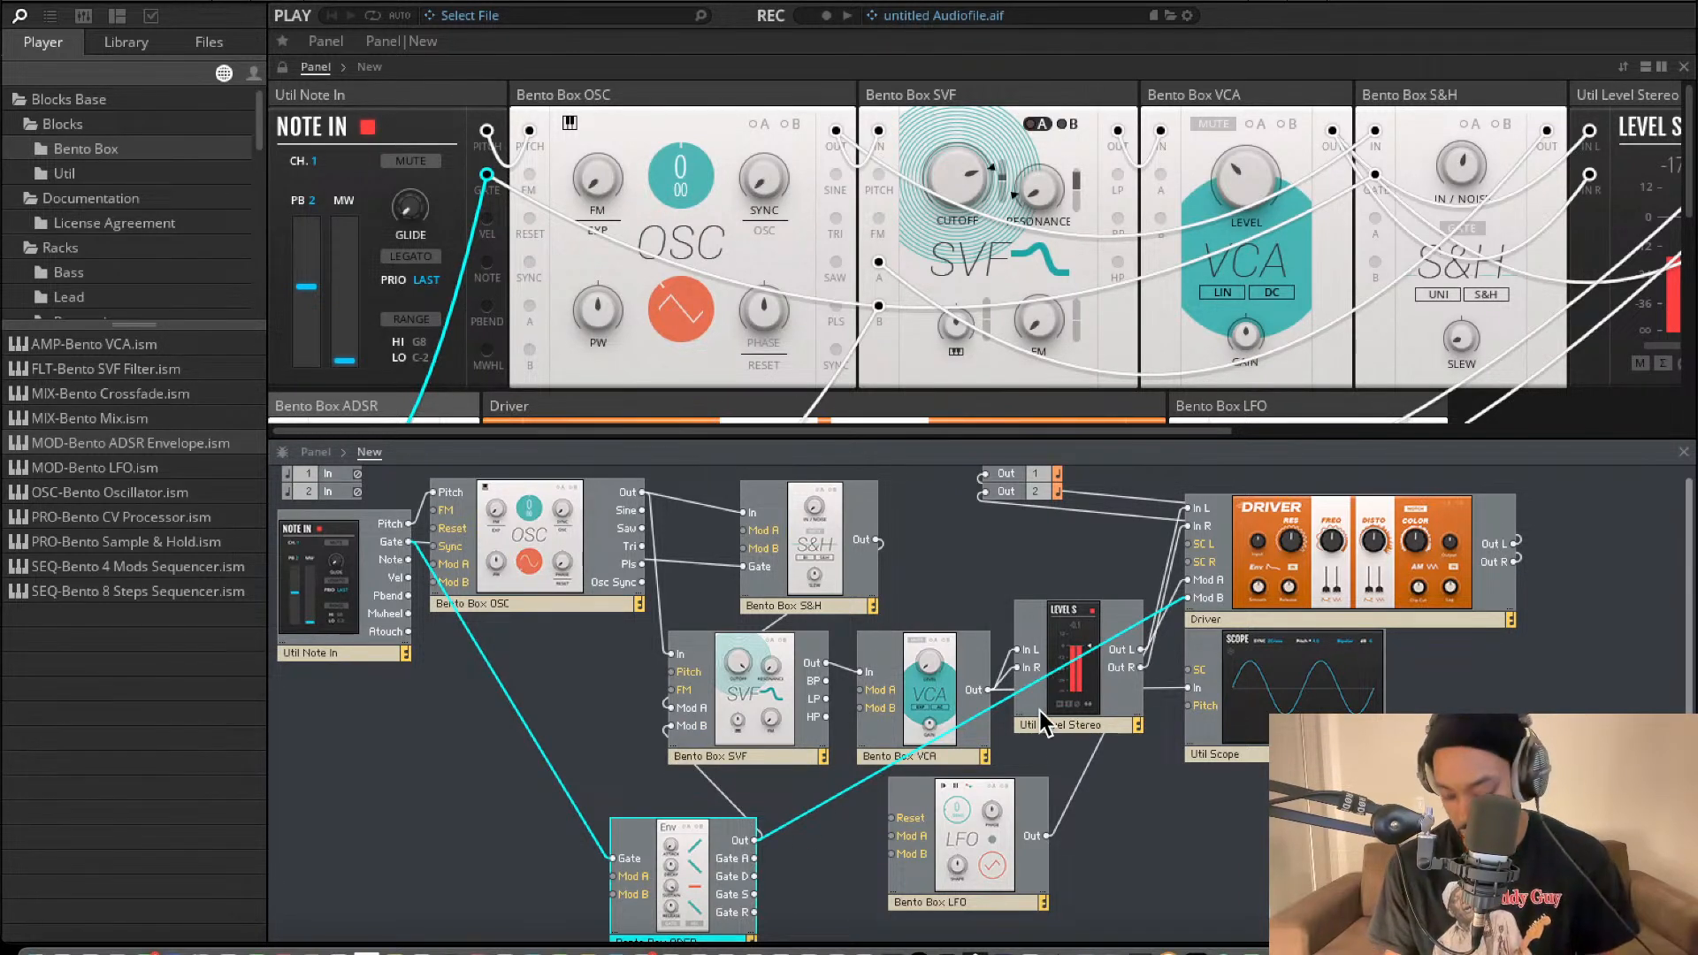
double_click(852, 803)
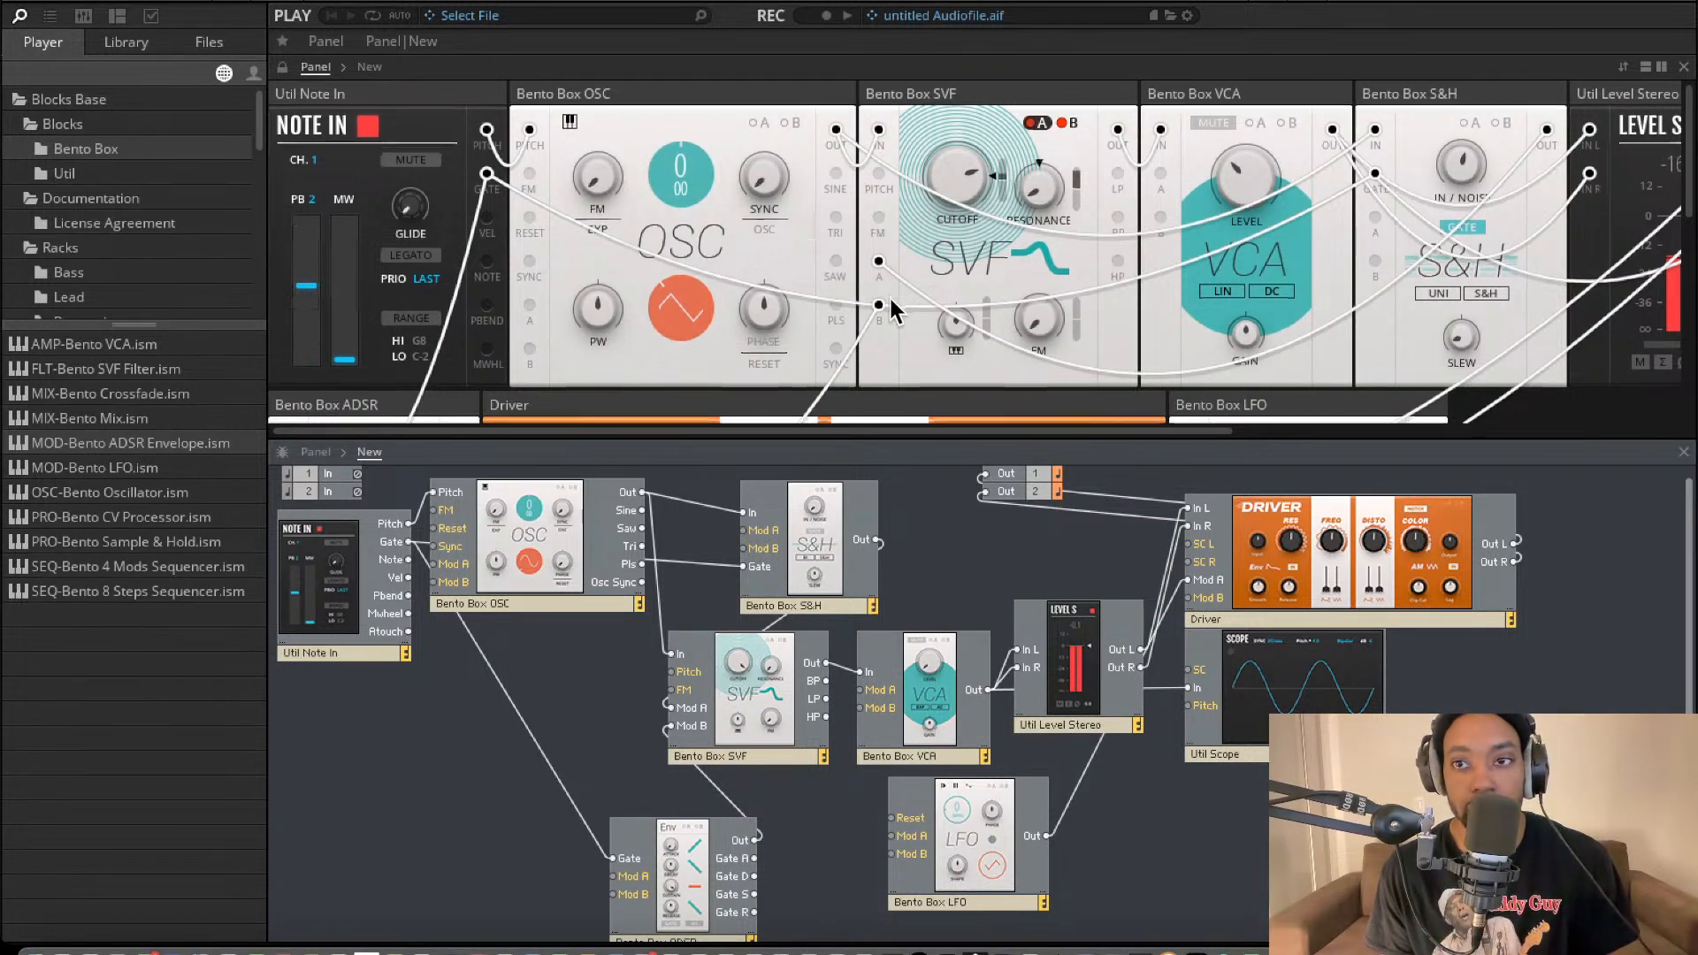
Adjust the attack time of the Bento Box ADSR envelope.
scroll(826, 315, down, 5)
scroll(804, 246, left, 1)
scroll(800, 246, up, 1)
mouse_move(350, 173)
mouse_down()
mouse_move(355, 64)
mouse_move(354, 170)
mouse_up()
scroll(902, 177, up, 4)
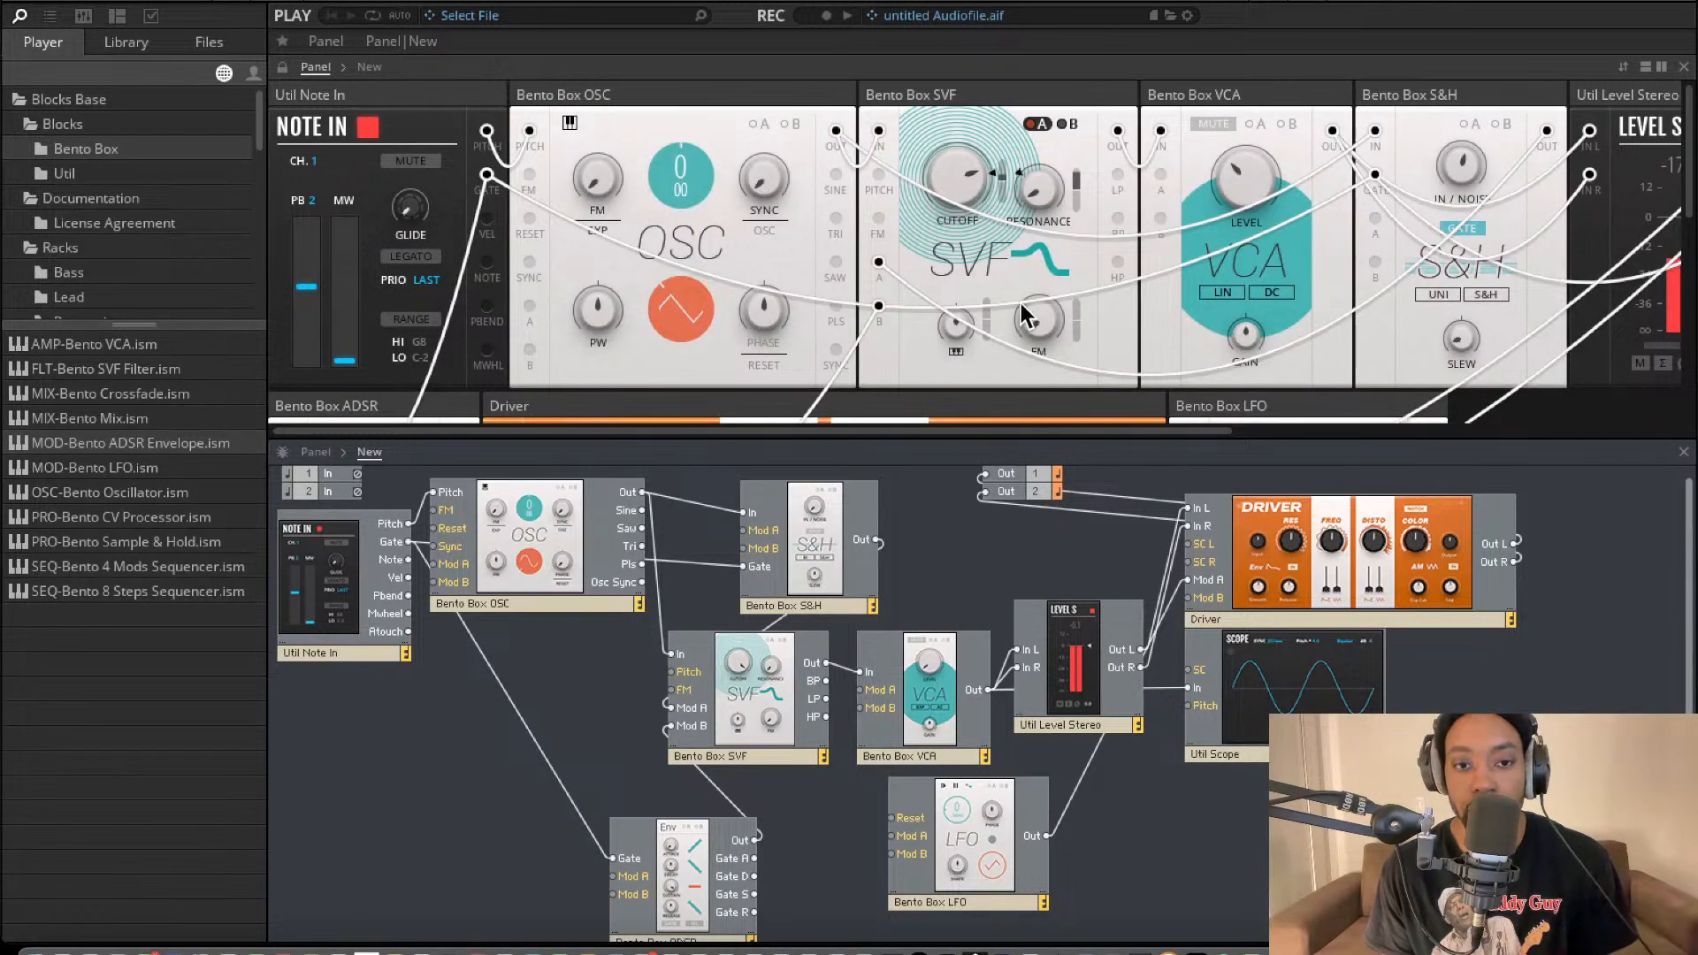
Rename the Bento Box ADSR block as FLTR ADSR.
scroll(1099, 258, down, 4)
scroll(698, 708, down, 1)
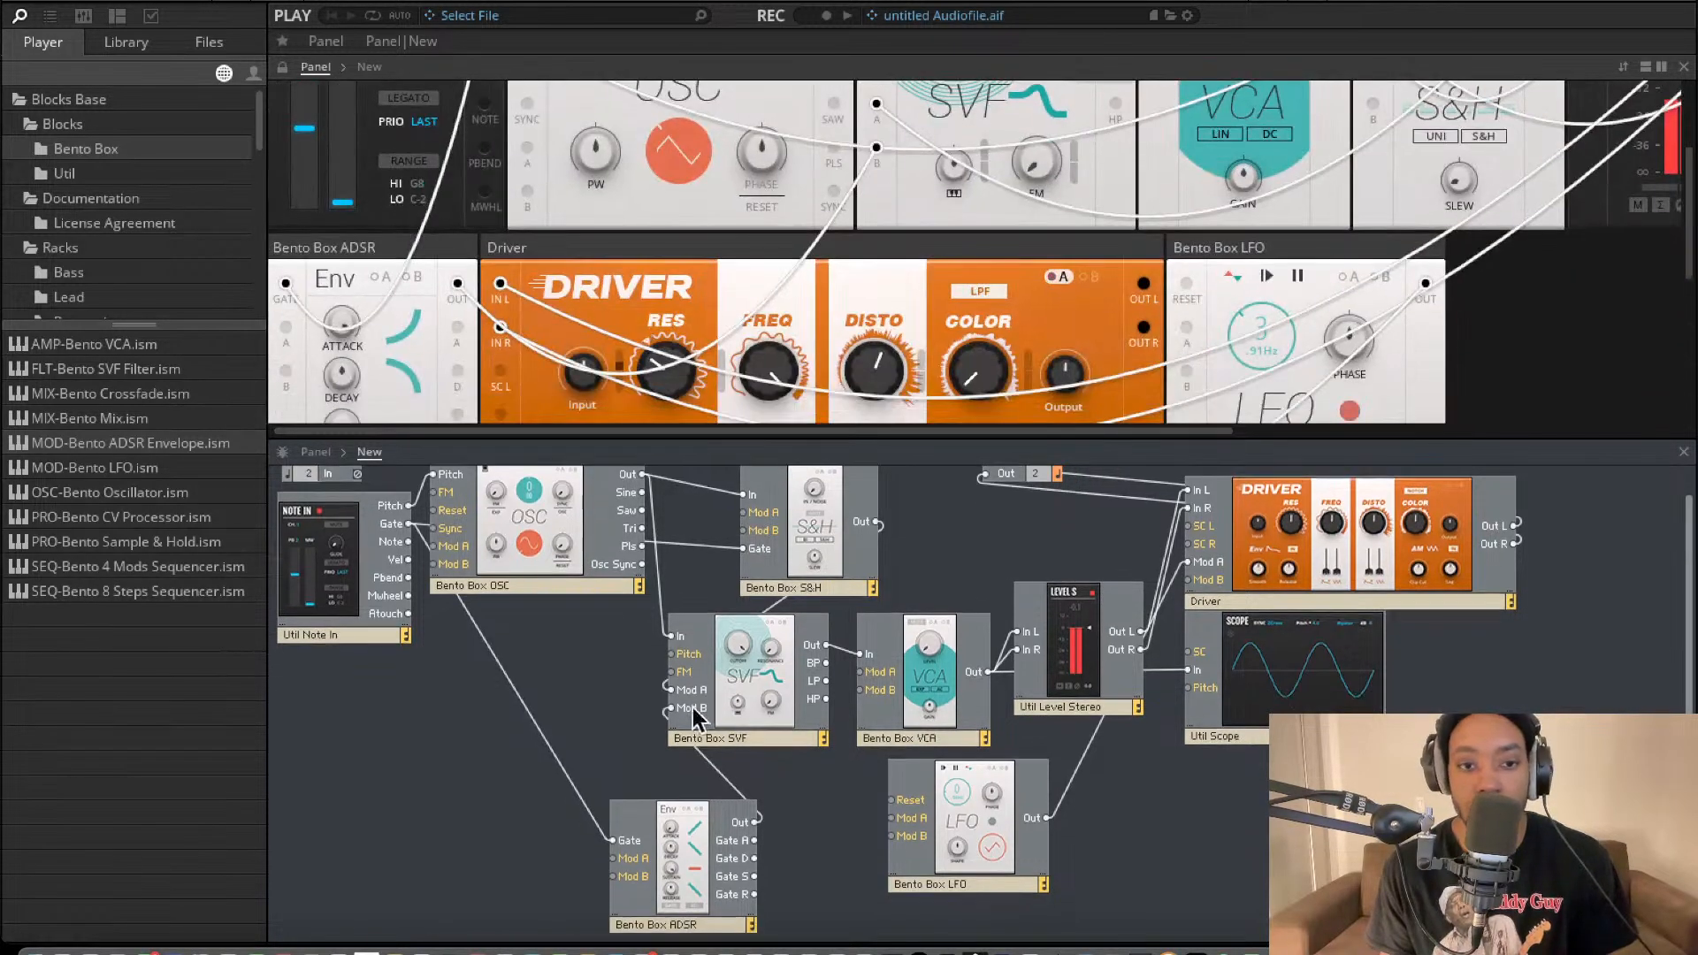
click(662, 915)
click(657, 923)
drag(653, 921, 555, 916)
text(Fi)
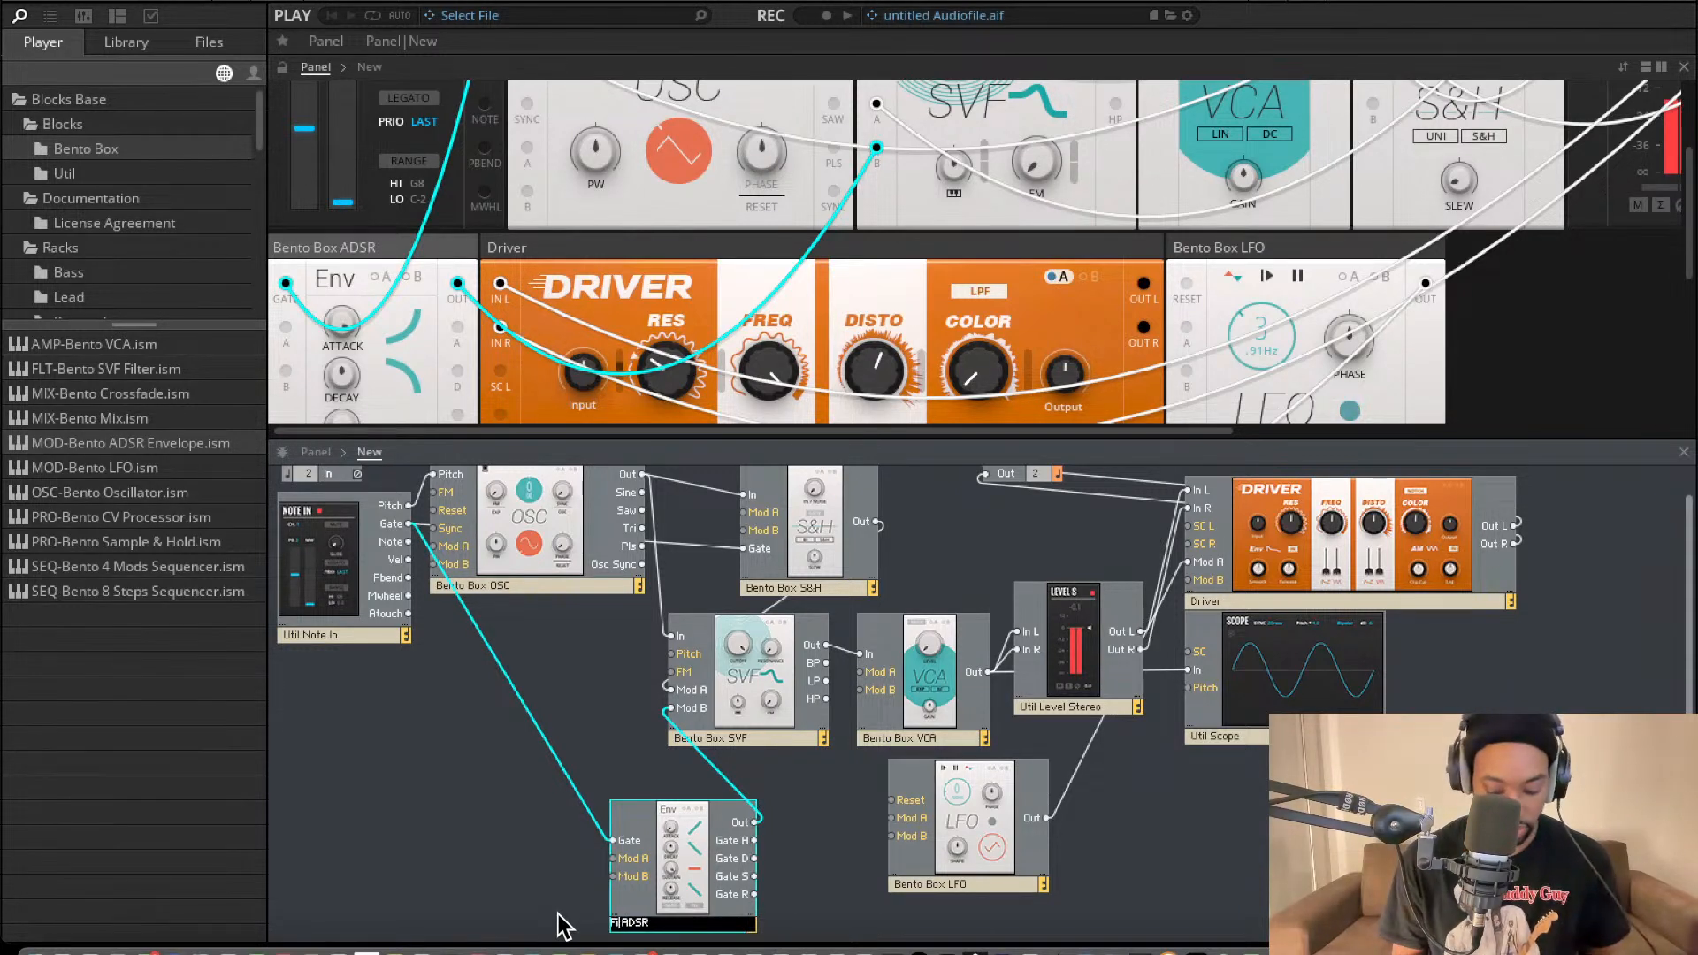
text(LTR)
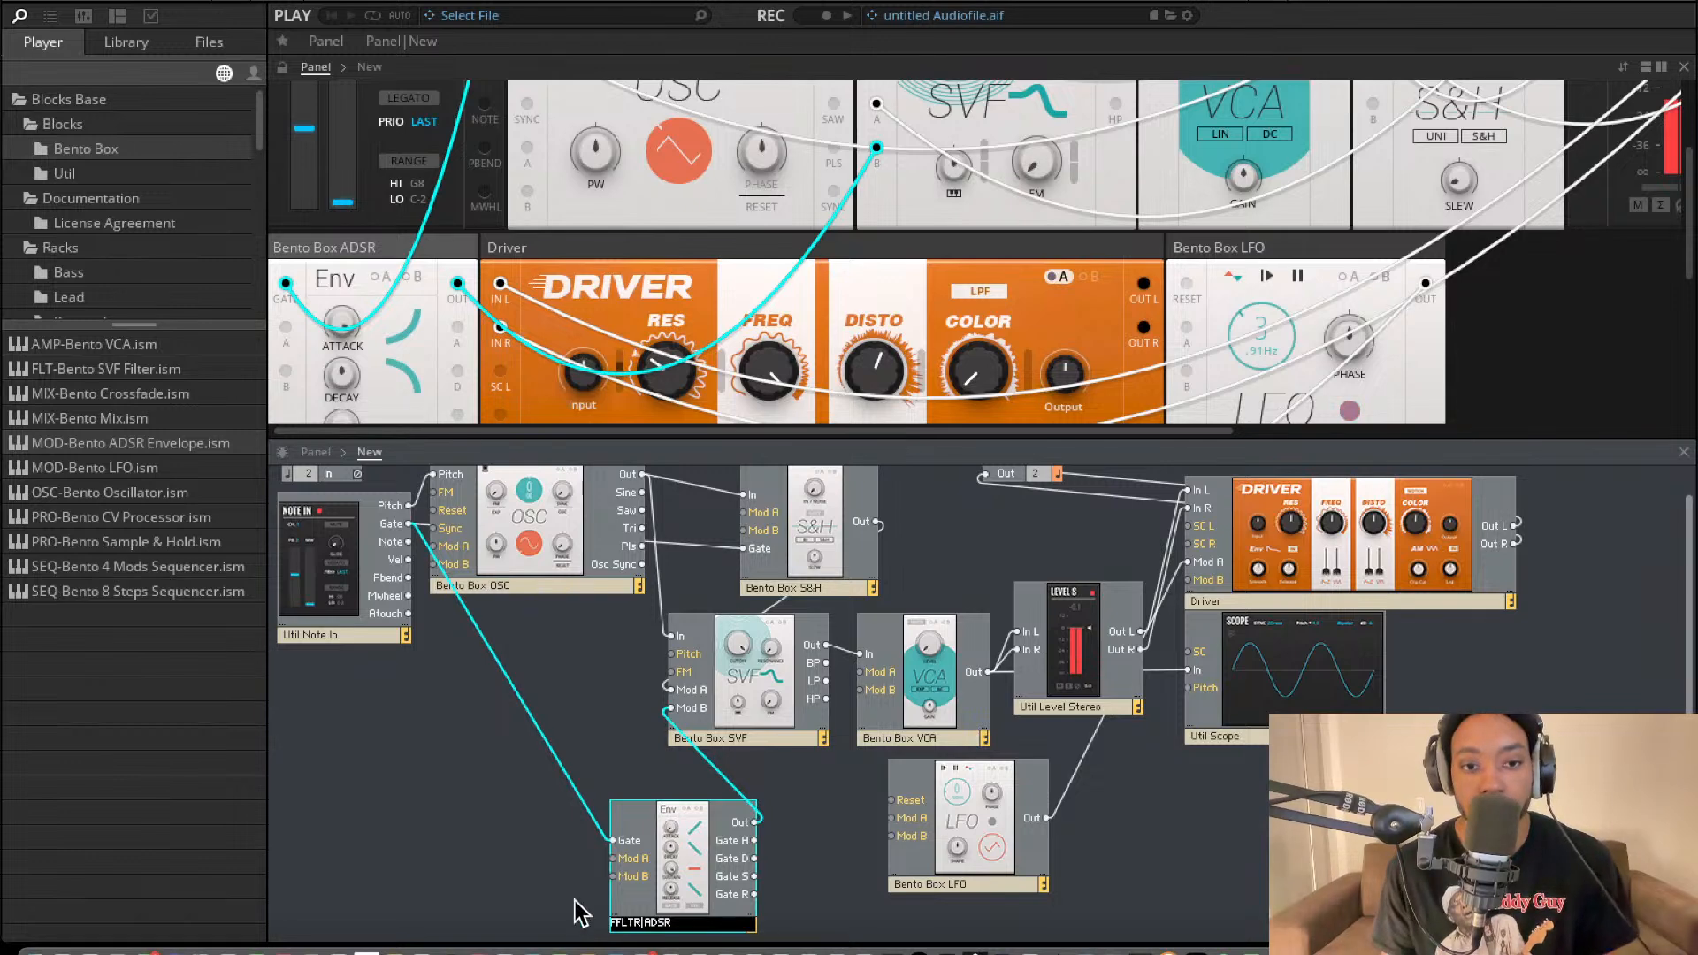
key(Return)
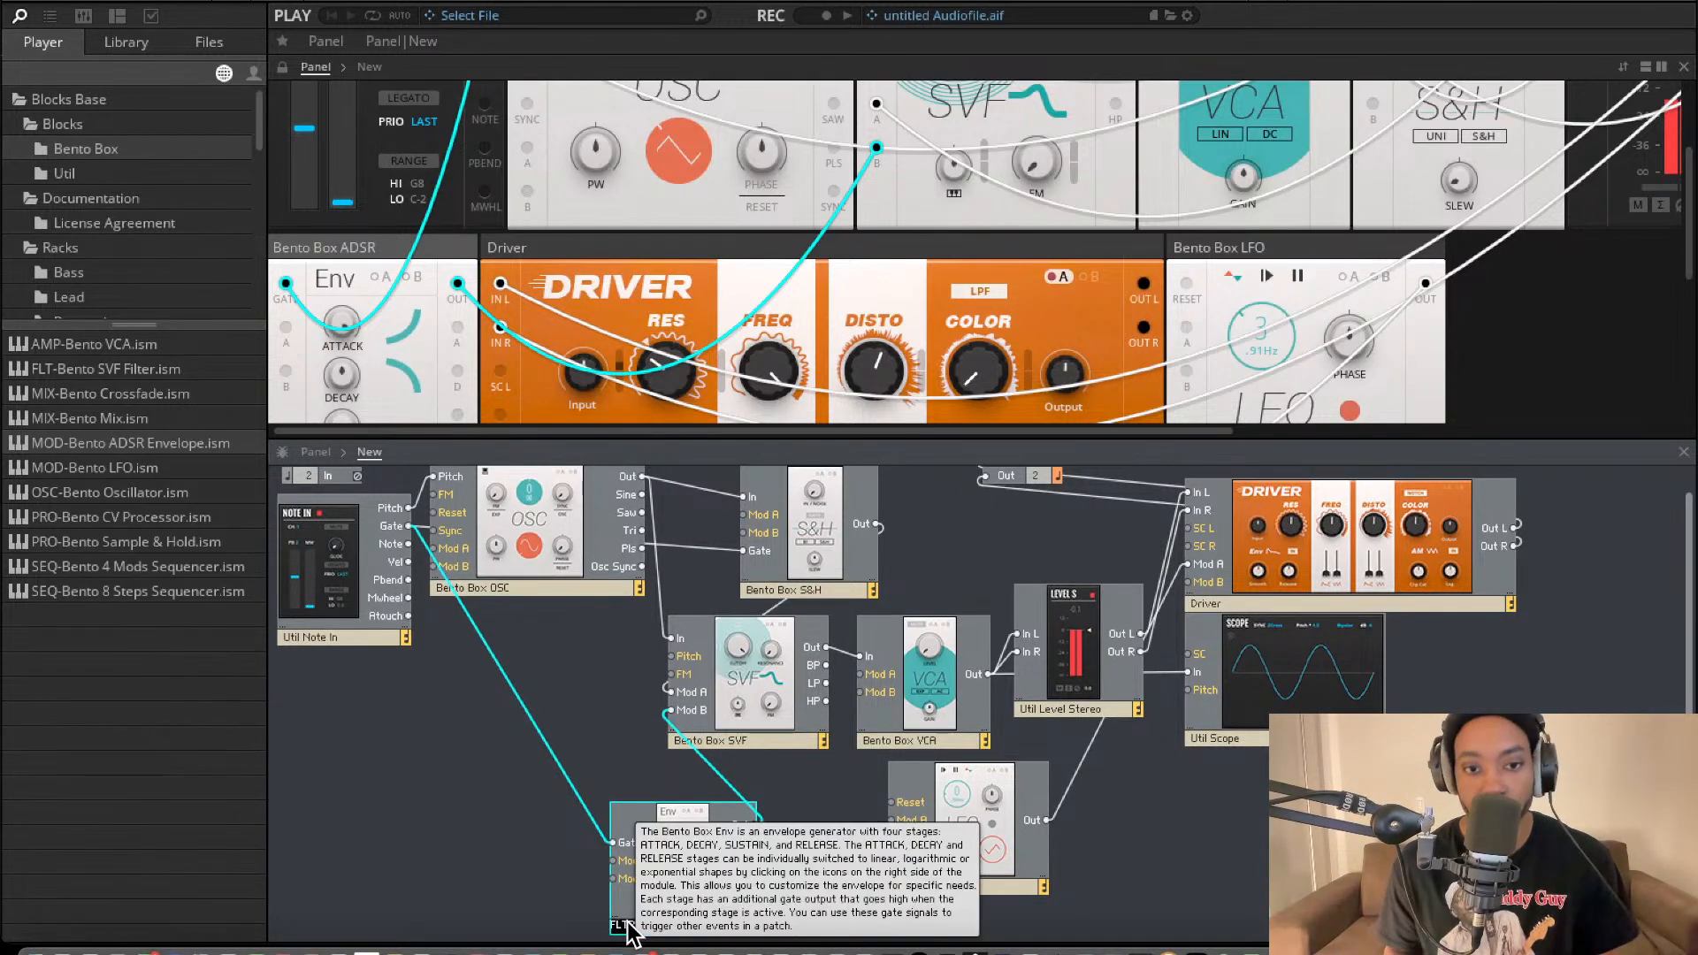
Examine the SVF modulation routing and the FLTR ADSR, Driver and LFO controls on the panel.
scroll(888, 581, up, 1)
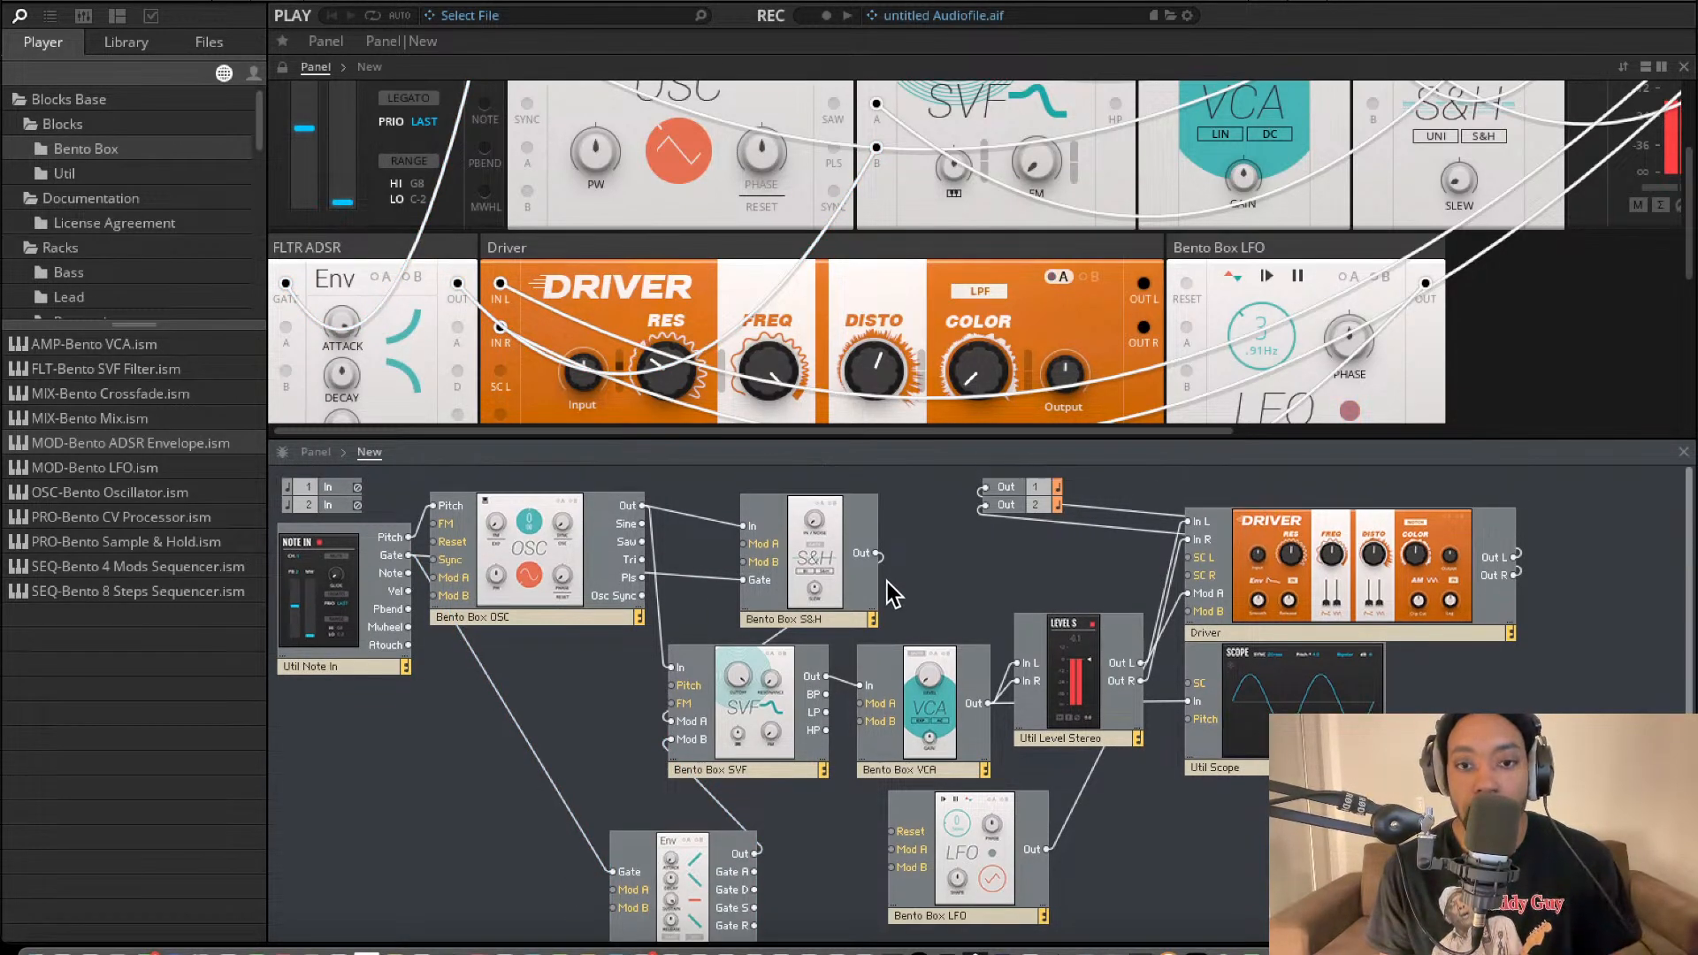
scroll(870, 265, up, 1)
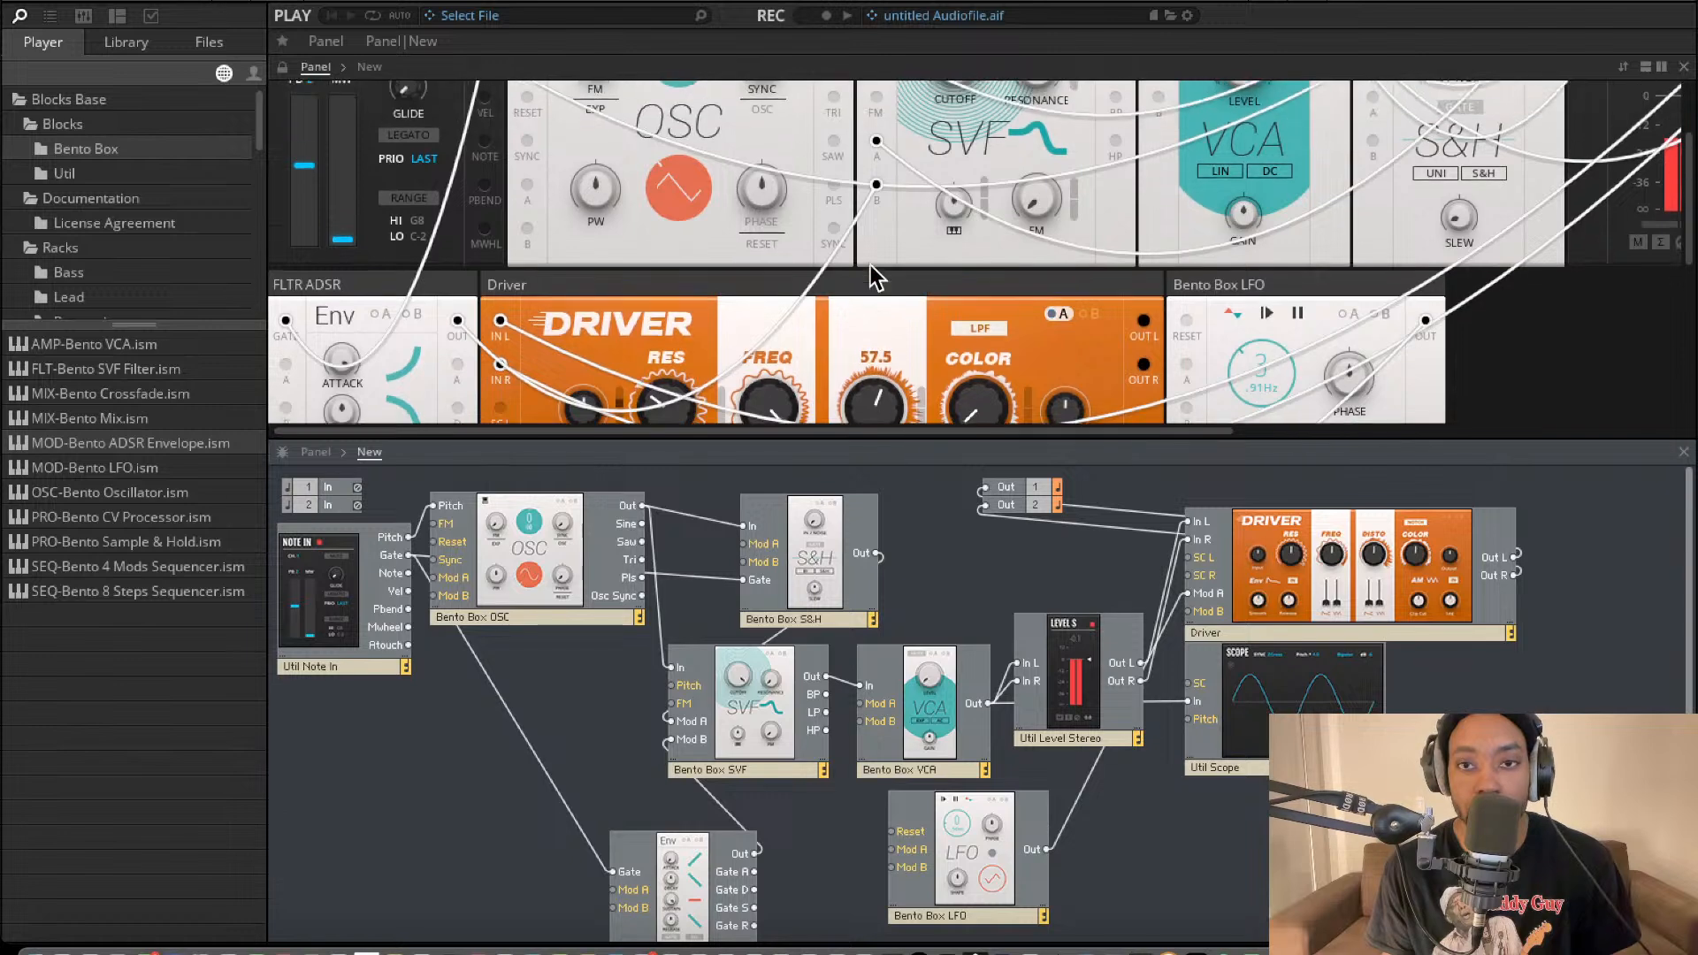
scroll(868, 267, down, 3)
scroll(868, 267, right, 3)
scroll(867, 267, up, 6)
scroll(865, 268, down, 3)
scroll(865, 267, left, 3)
scroll(865, 268, down, 1)
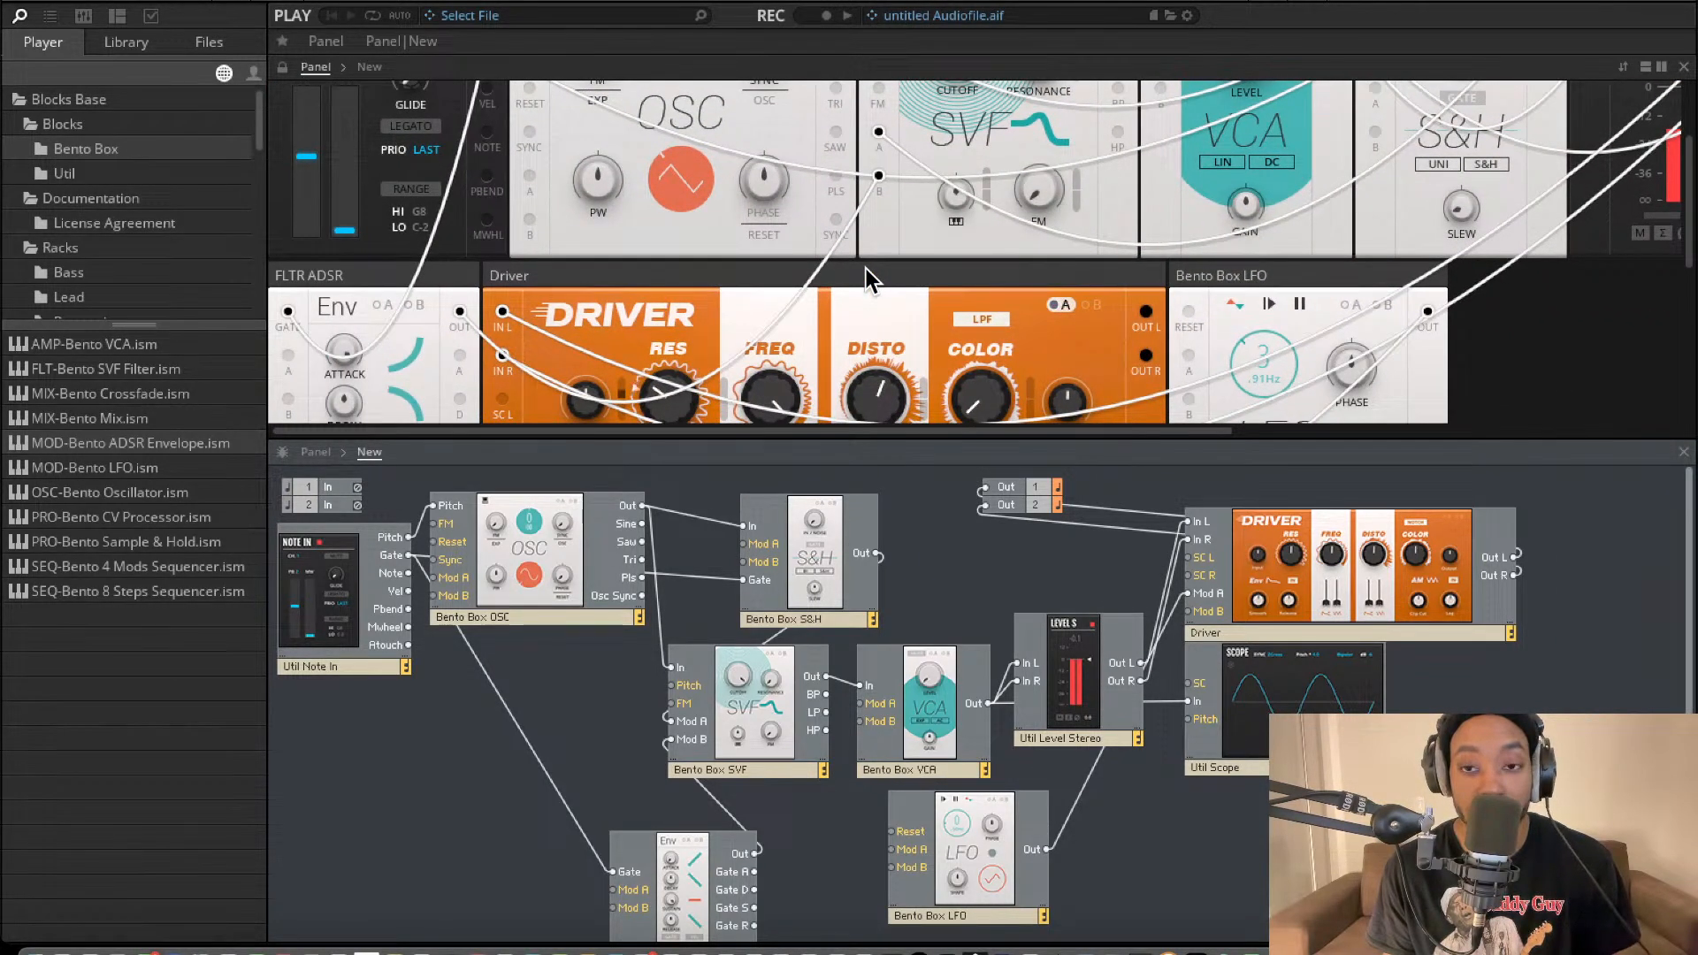
scroll(1093, 276, down, 4)
scroll(1093, 278, down, 2)
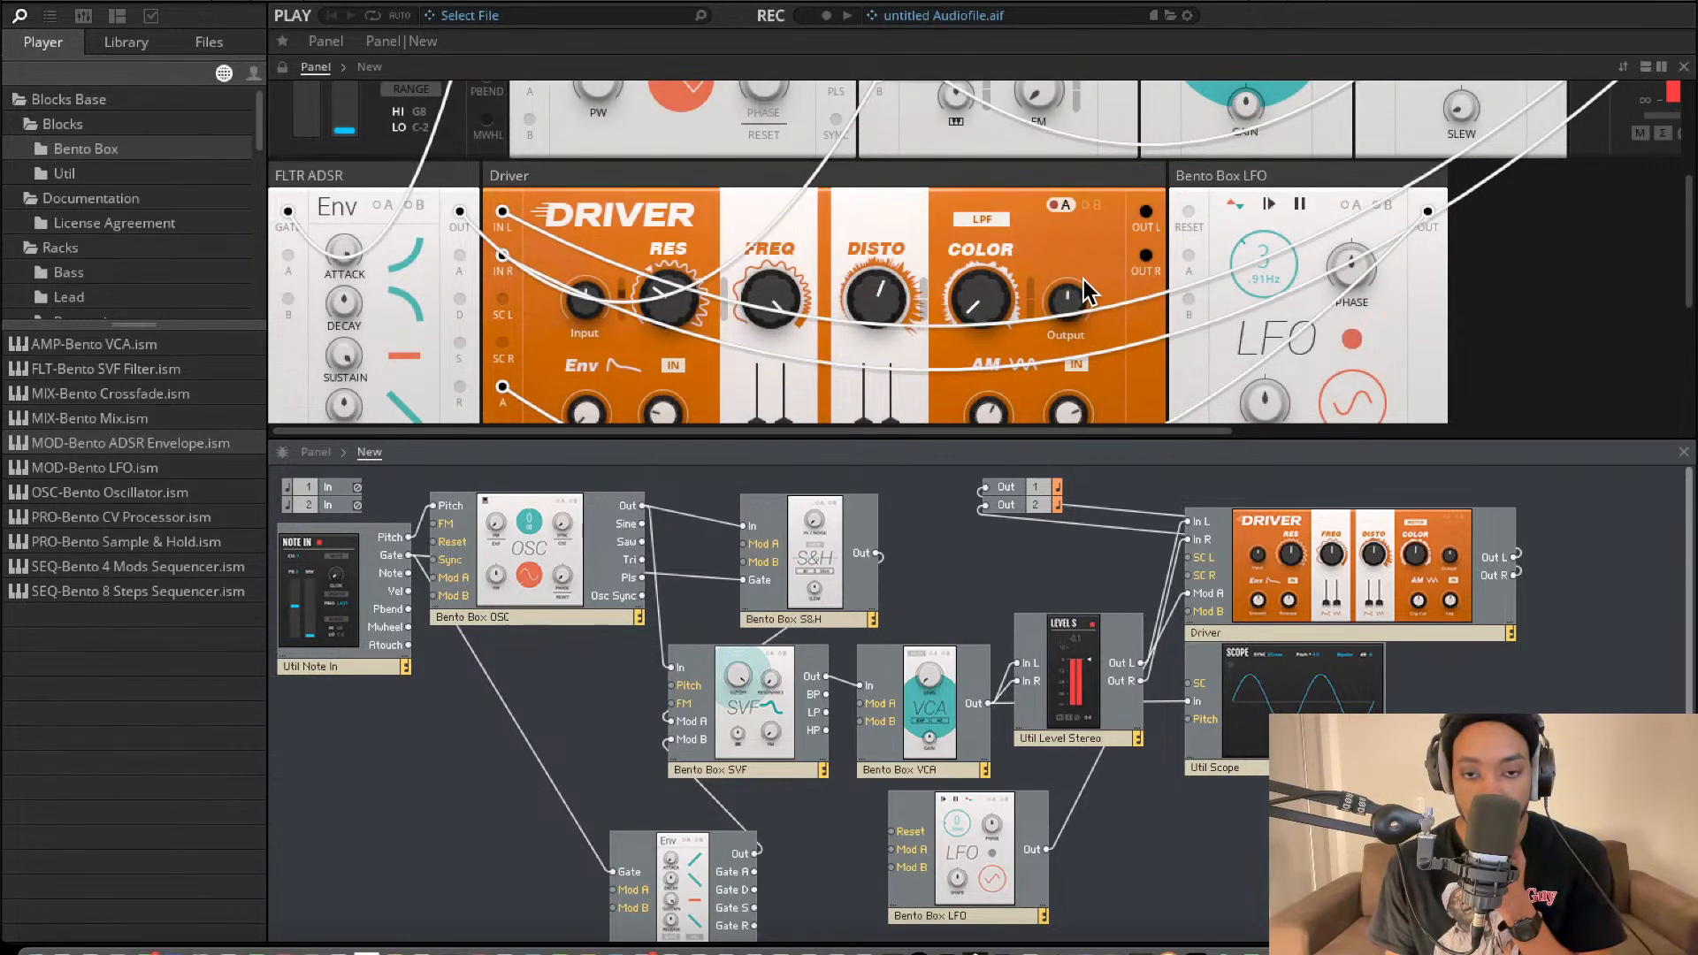
scroll(958, 380, up, 3)
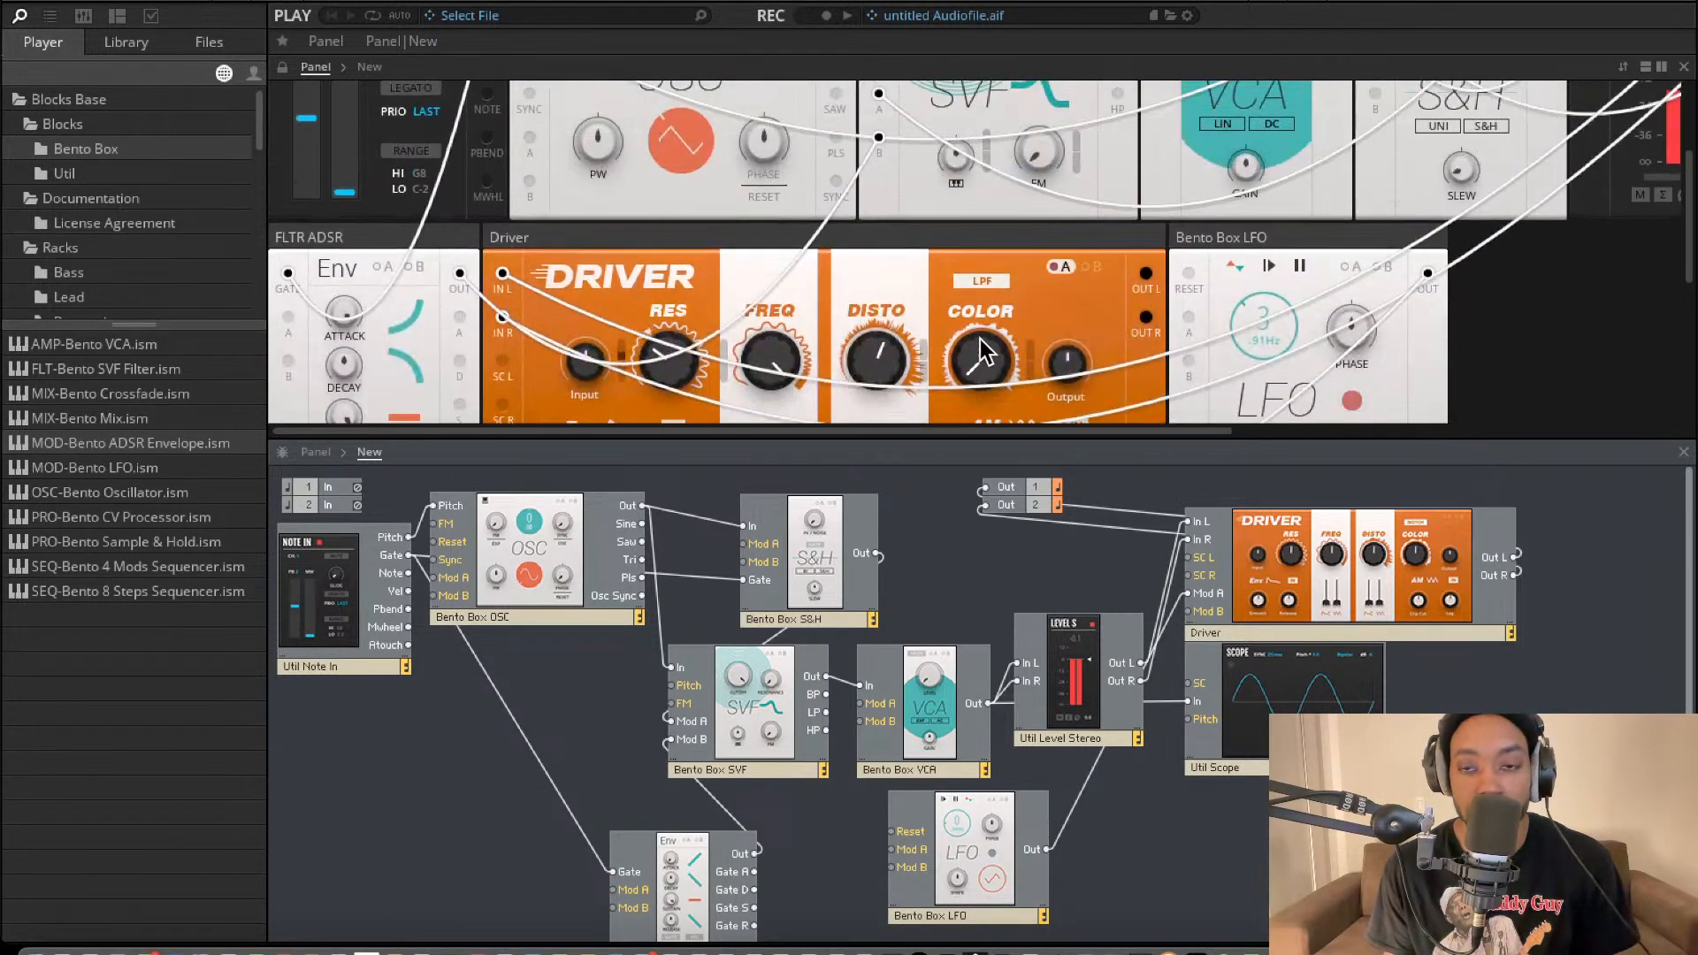
scroll(1142, 295, up, 2)
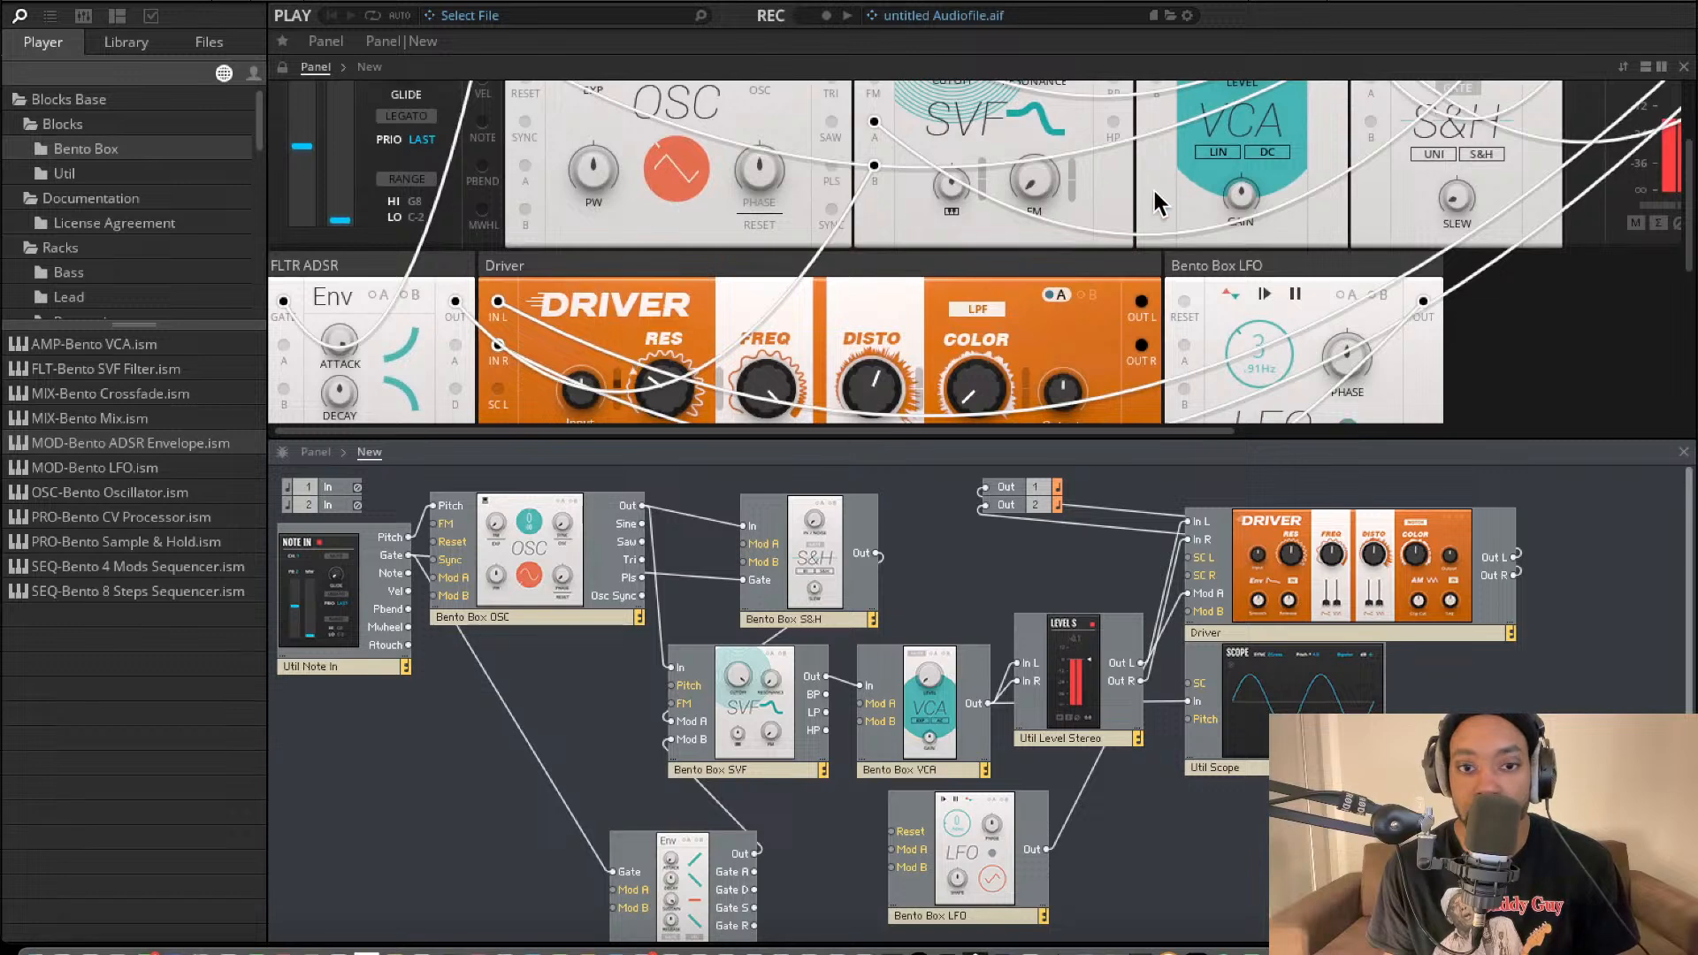
Duplicate the FLTR ADSR block and place the copy beside the original.
scroll(876, 470, down, 2)
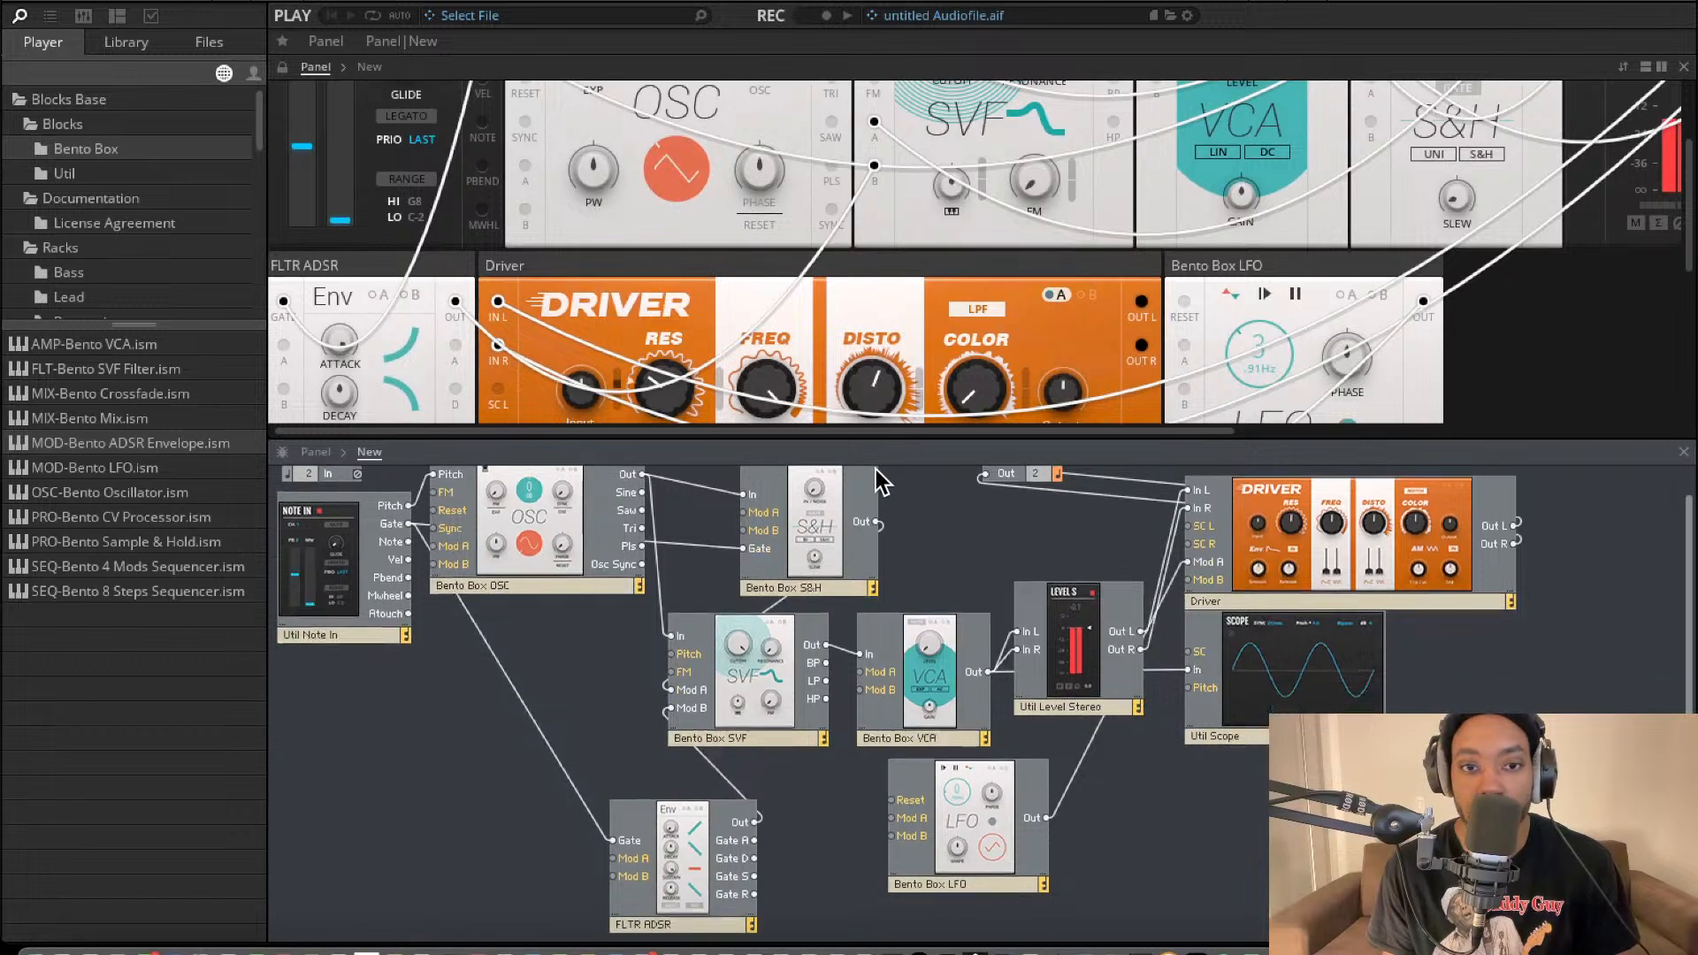
click(682, 849)
key(super+d)
drag(685, 849, 847, 822)
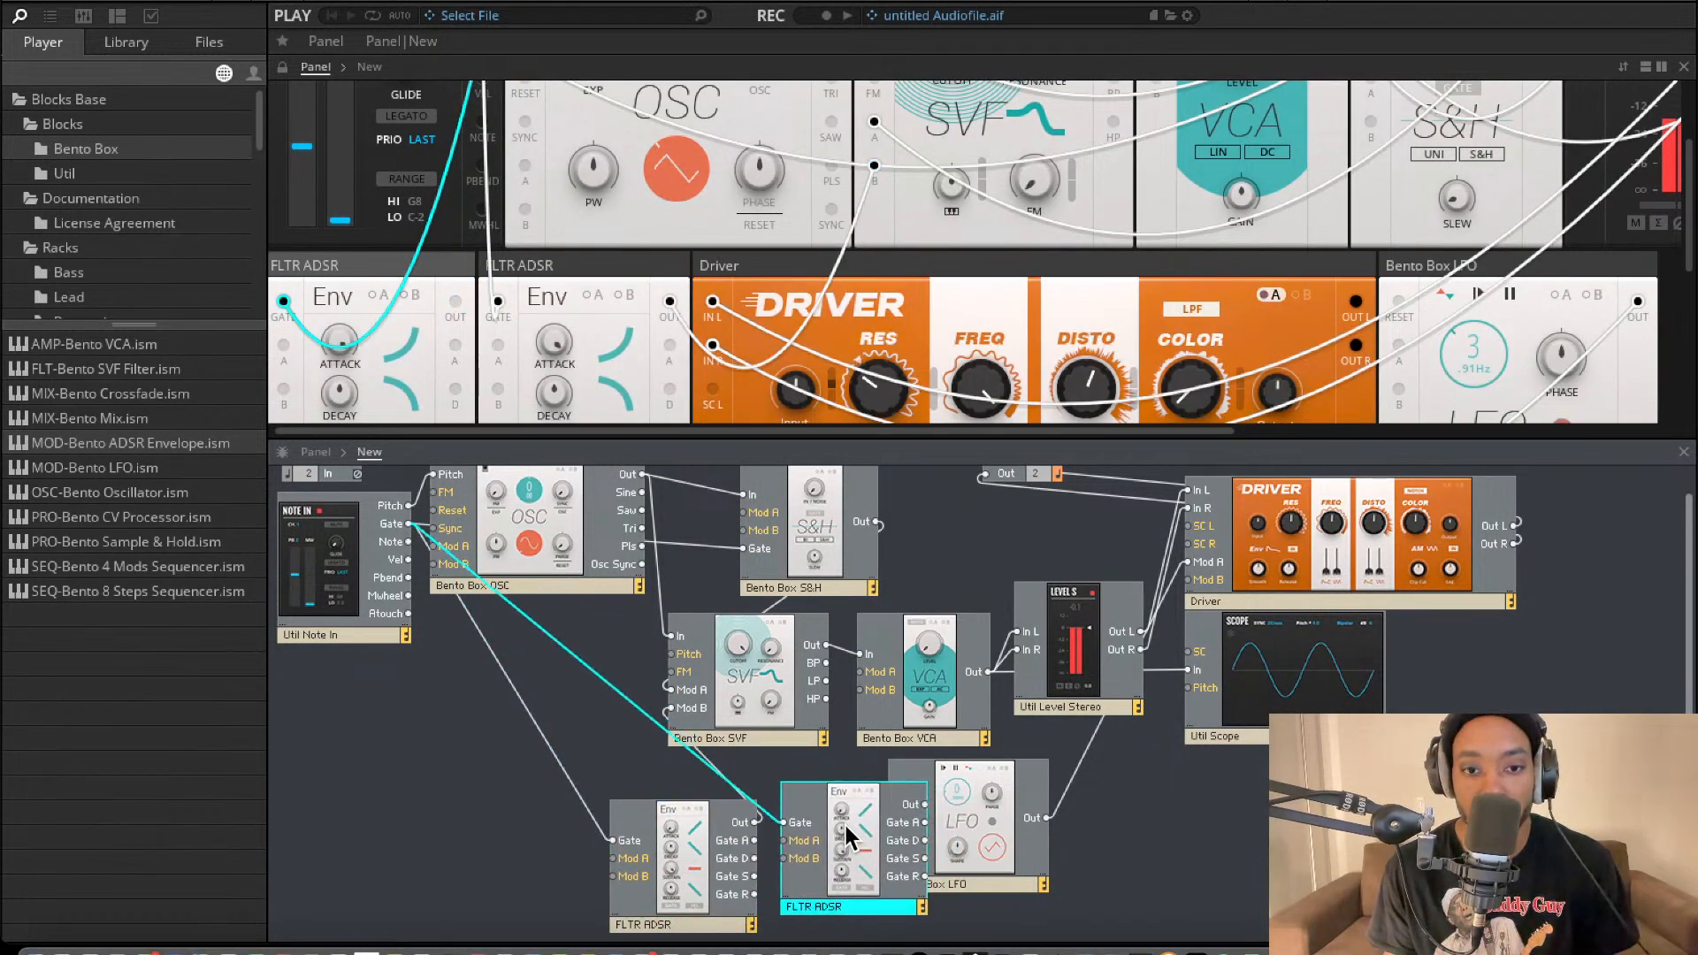
Rename the duplicated envelope as AMP ADSR and connect its Out to the VCA's Mod B.
double_click(815, 906)
text(AMP)
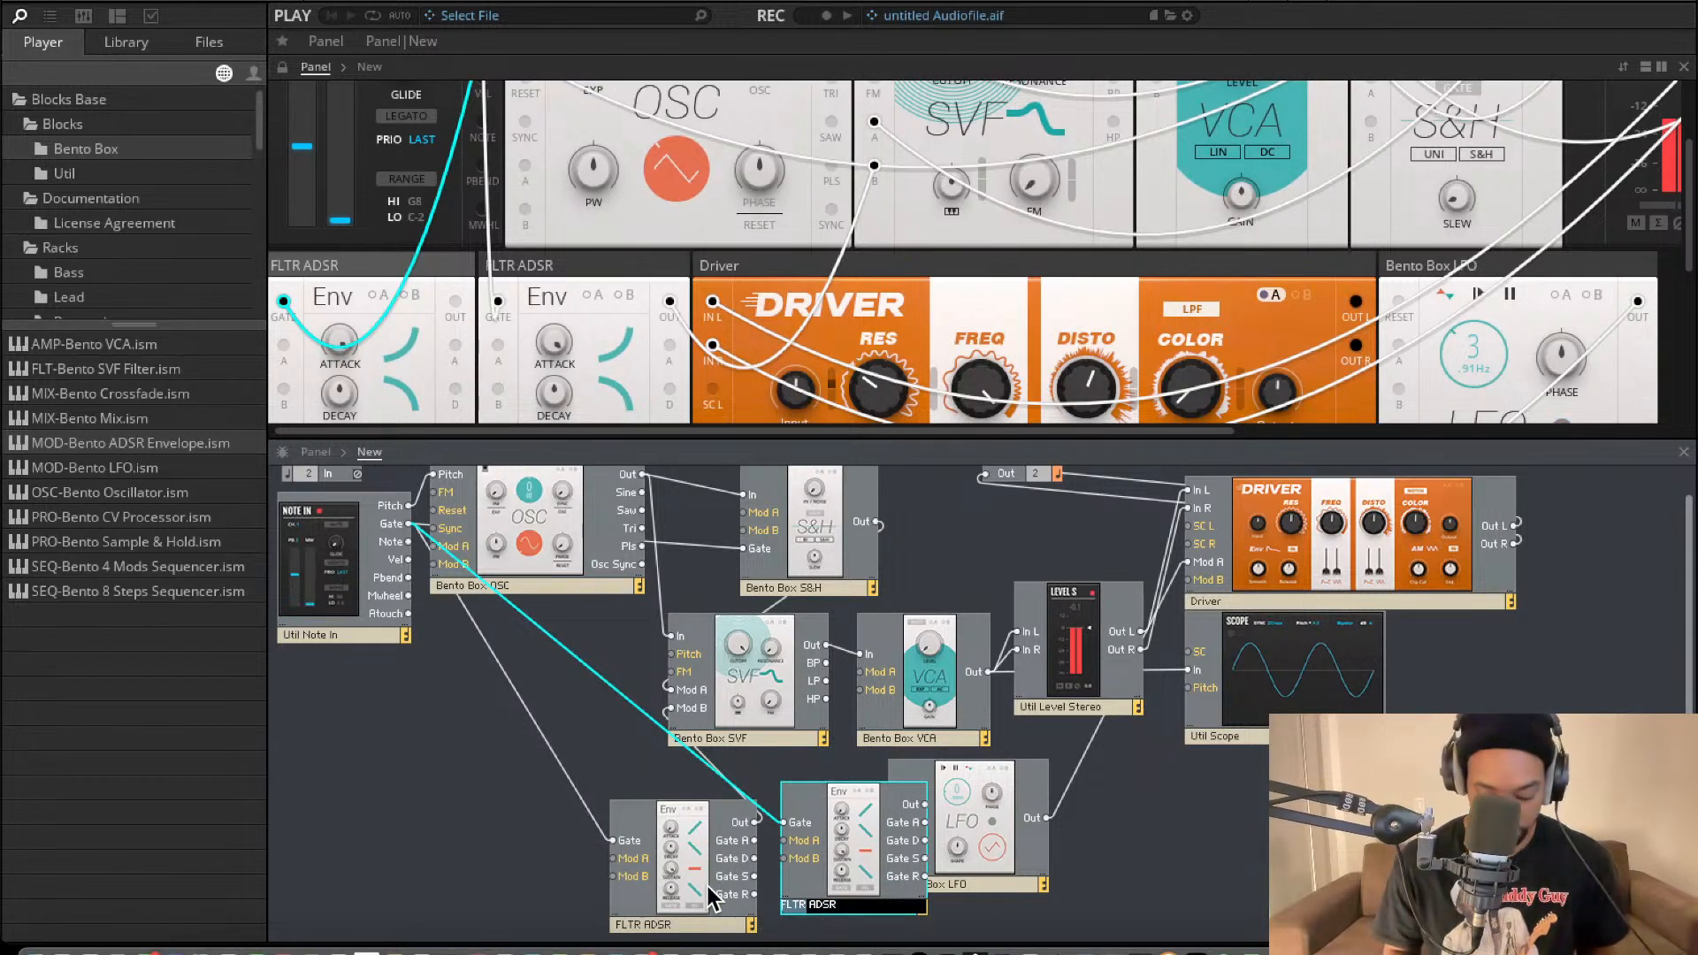
click(1097, 848)
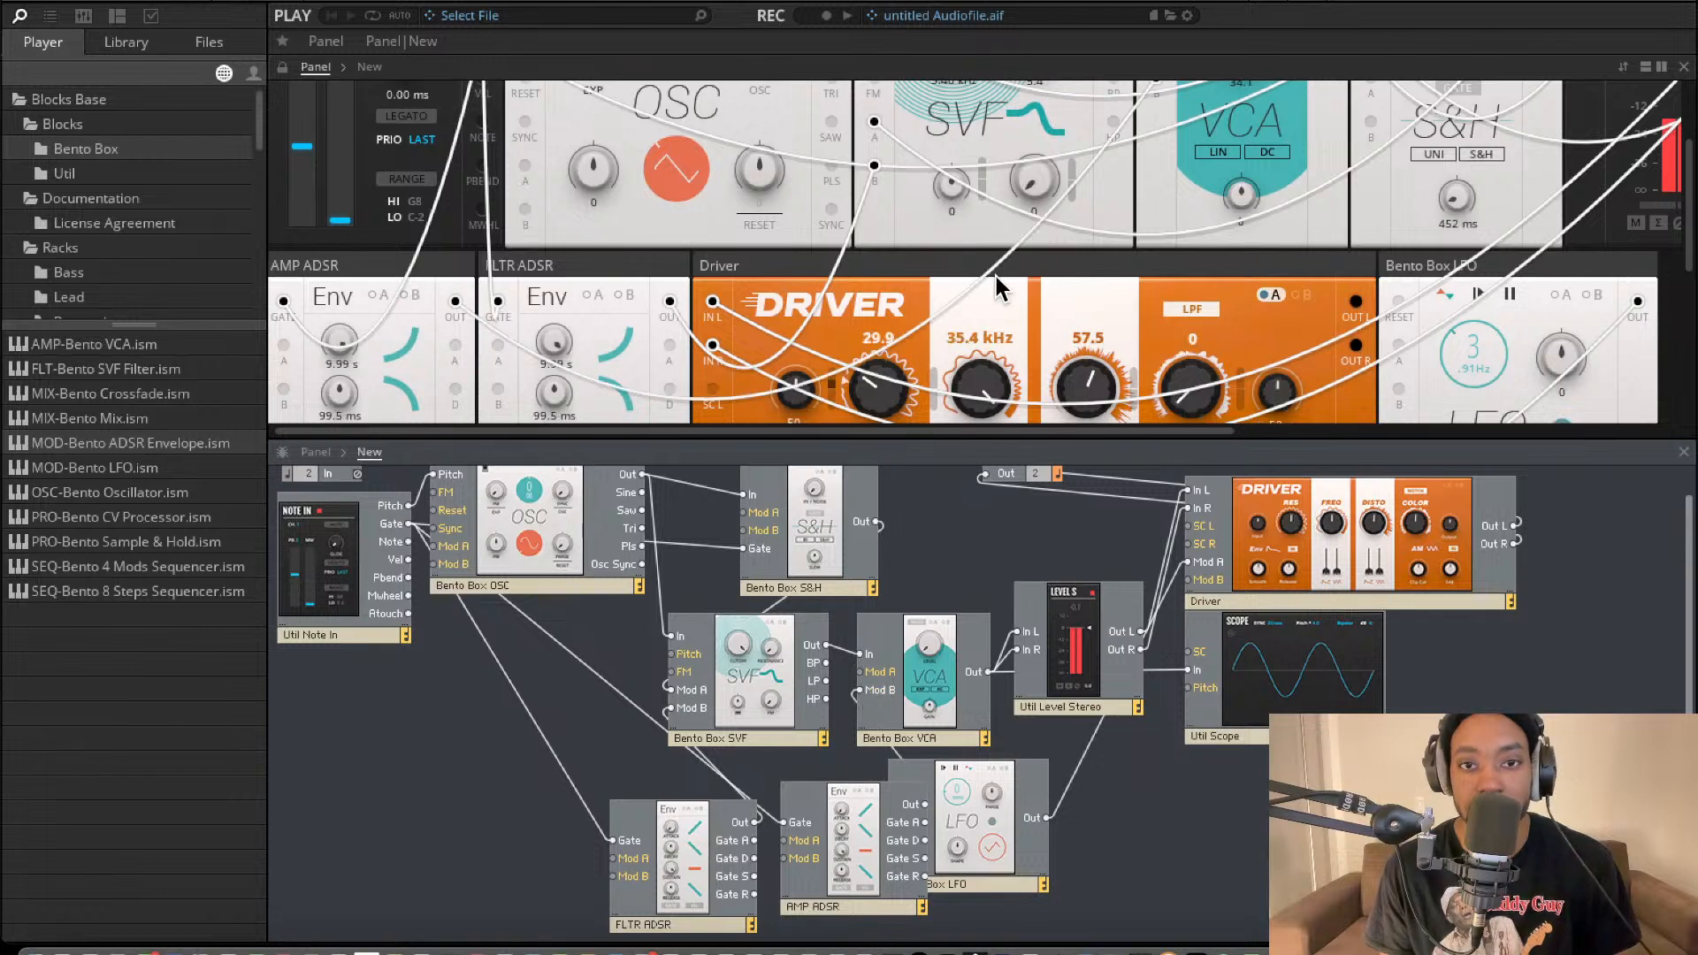
Apply Mod B modulation to the VCA's Level and move the AMP ADSR block clear of the LFO.
scroll(1256, 141, up, 3)
click(1280, 123)
drag(1290, 190, 1284, 332)
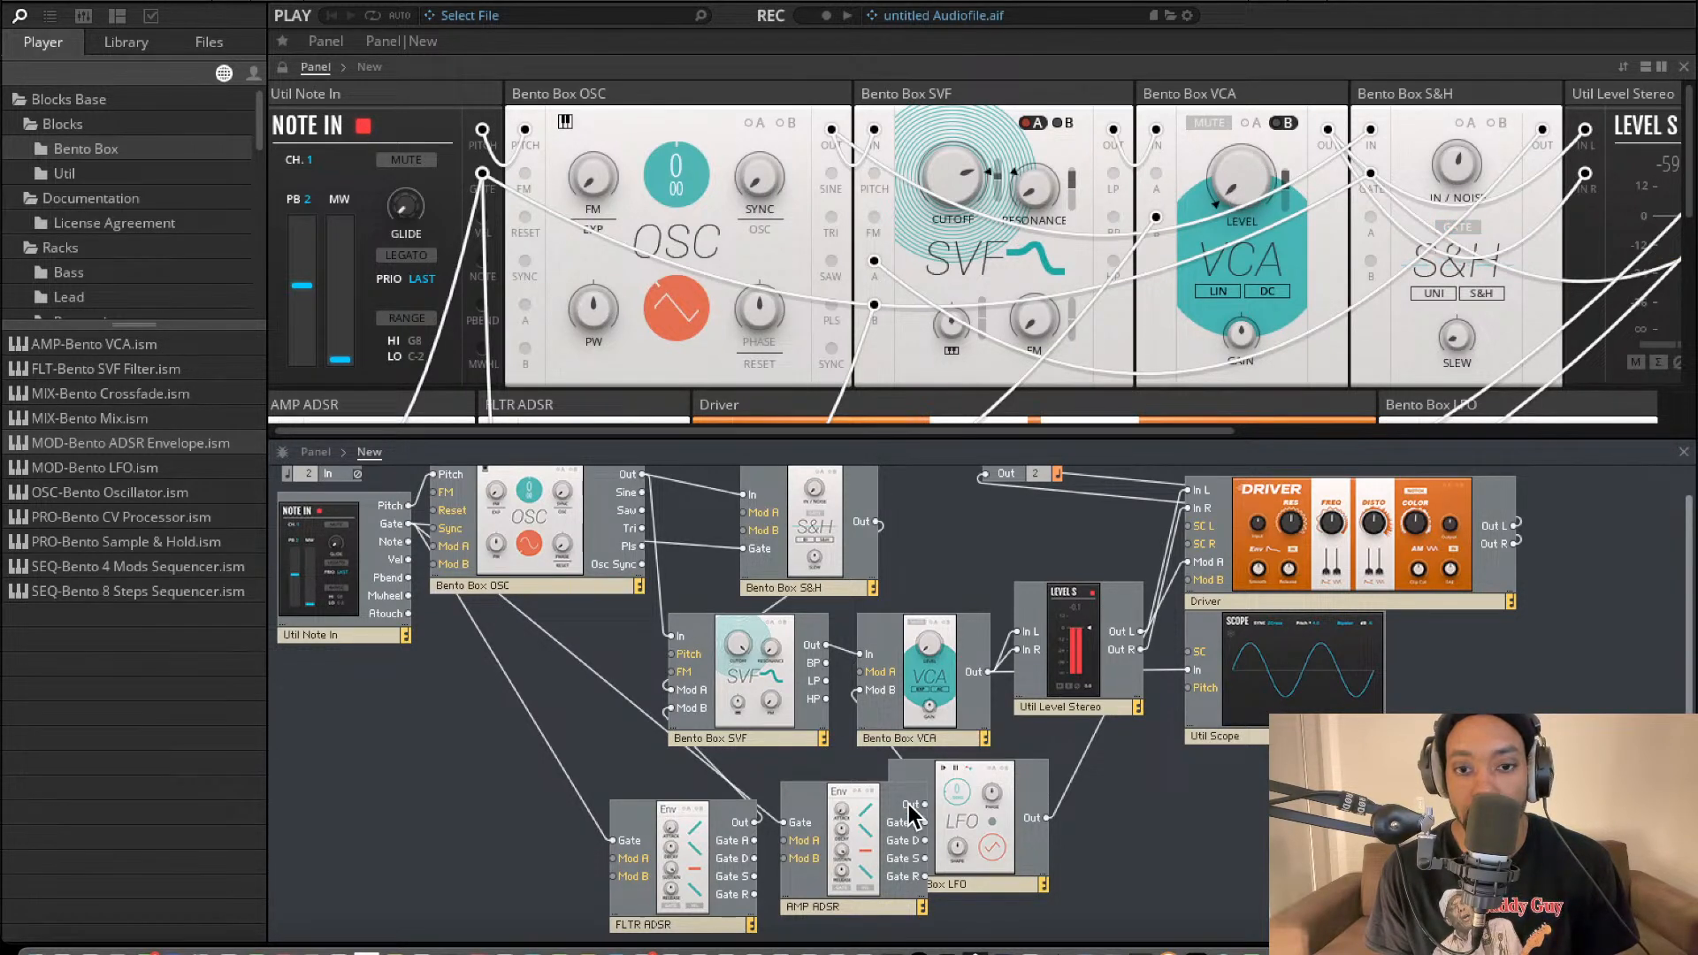
drag(862, 845, 804, 832)
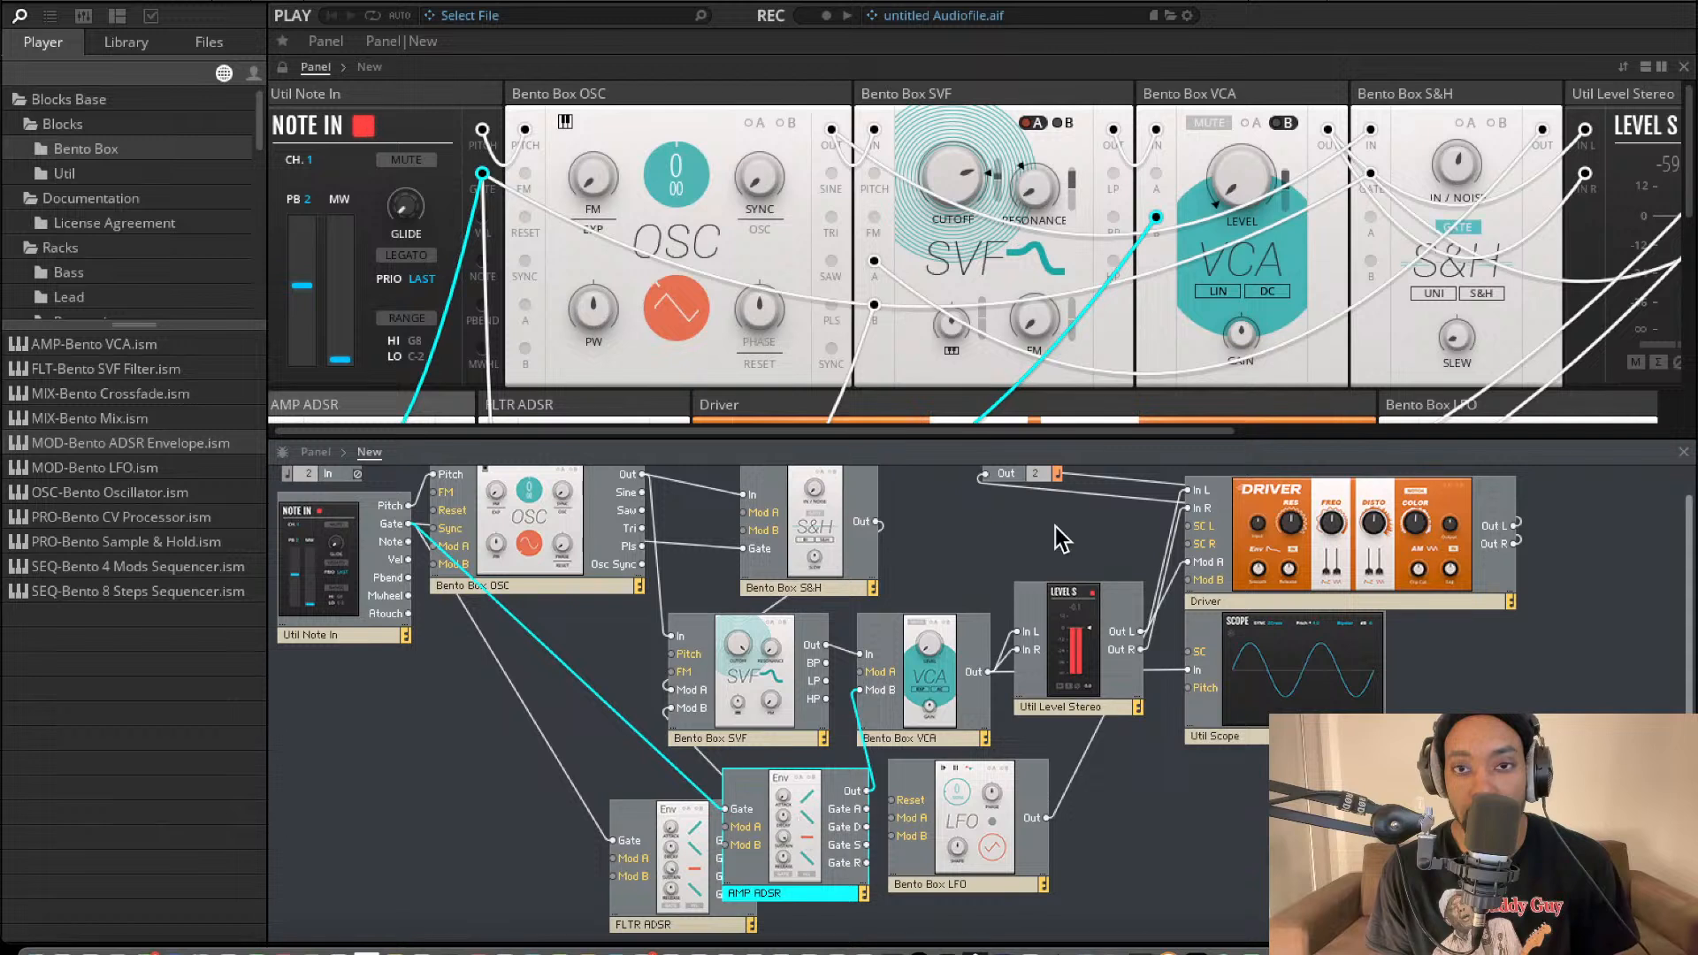
mouse_move(1247, 173)
mouse_down()
mouse_move(1250, 140)
mouse_move(1240, 161)
mouse_up()
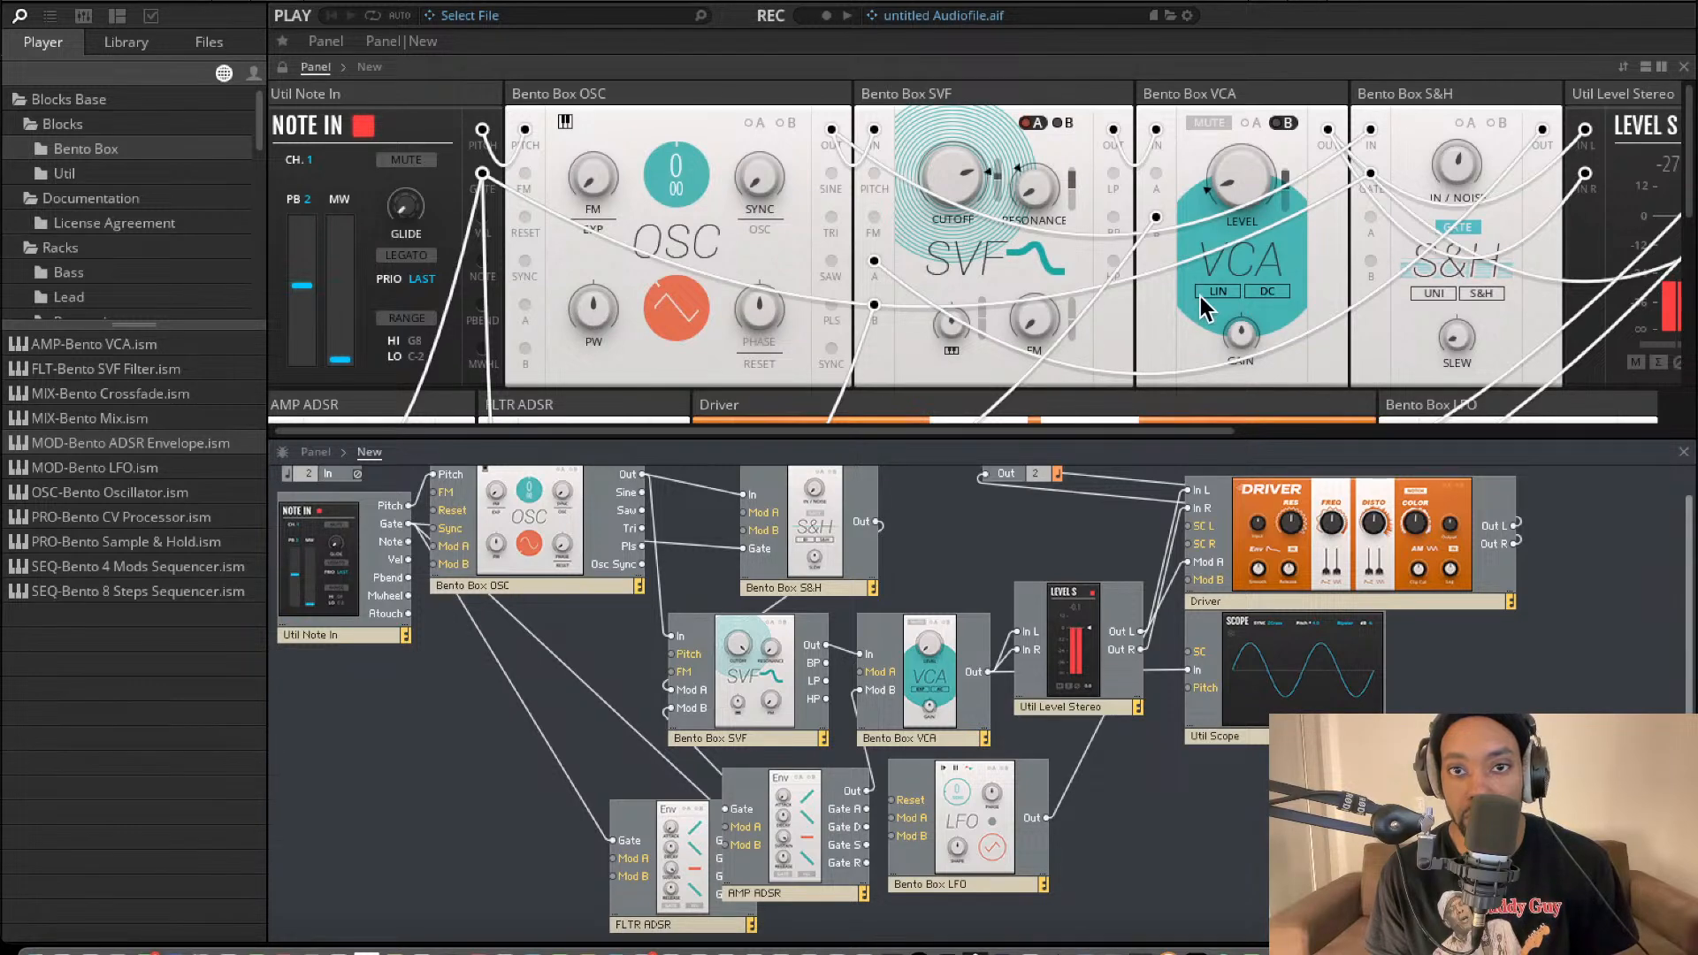
Remove the cable between Note In's Gate and the S&H's Gate, and reconnect the two ports.
scroll(1165, 290, down, 3)
scroll(1267, 222, down, 1)
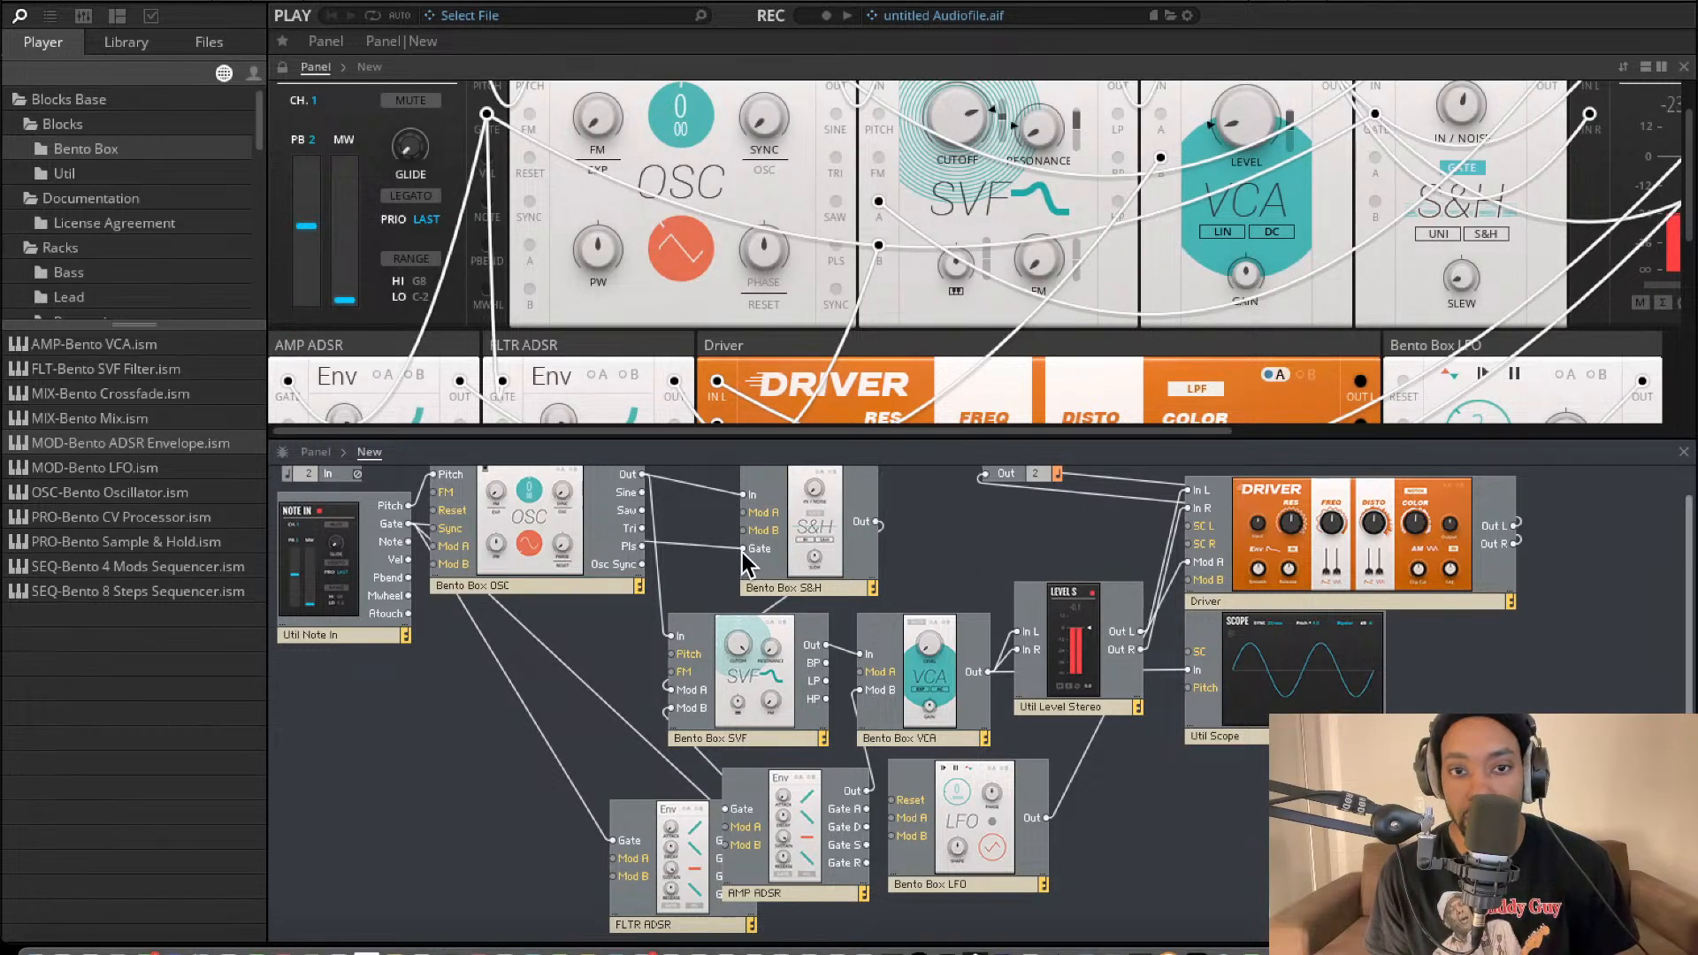
click(714, 552)
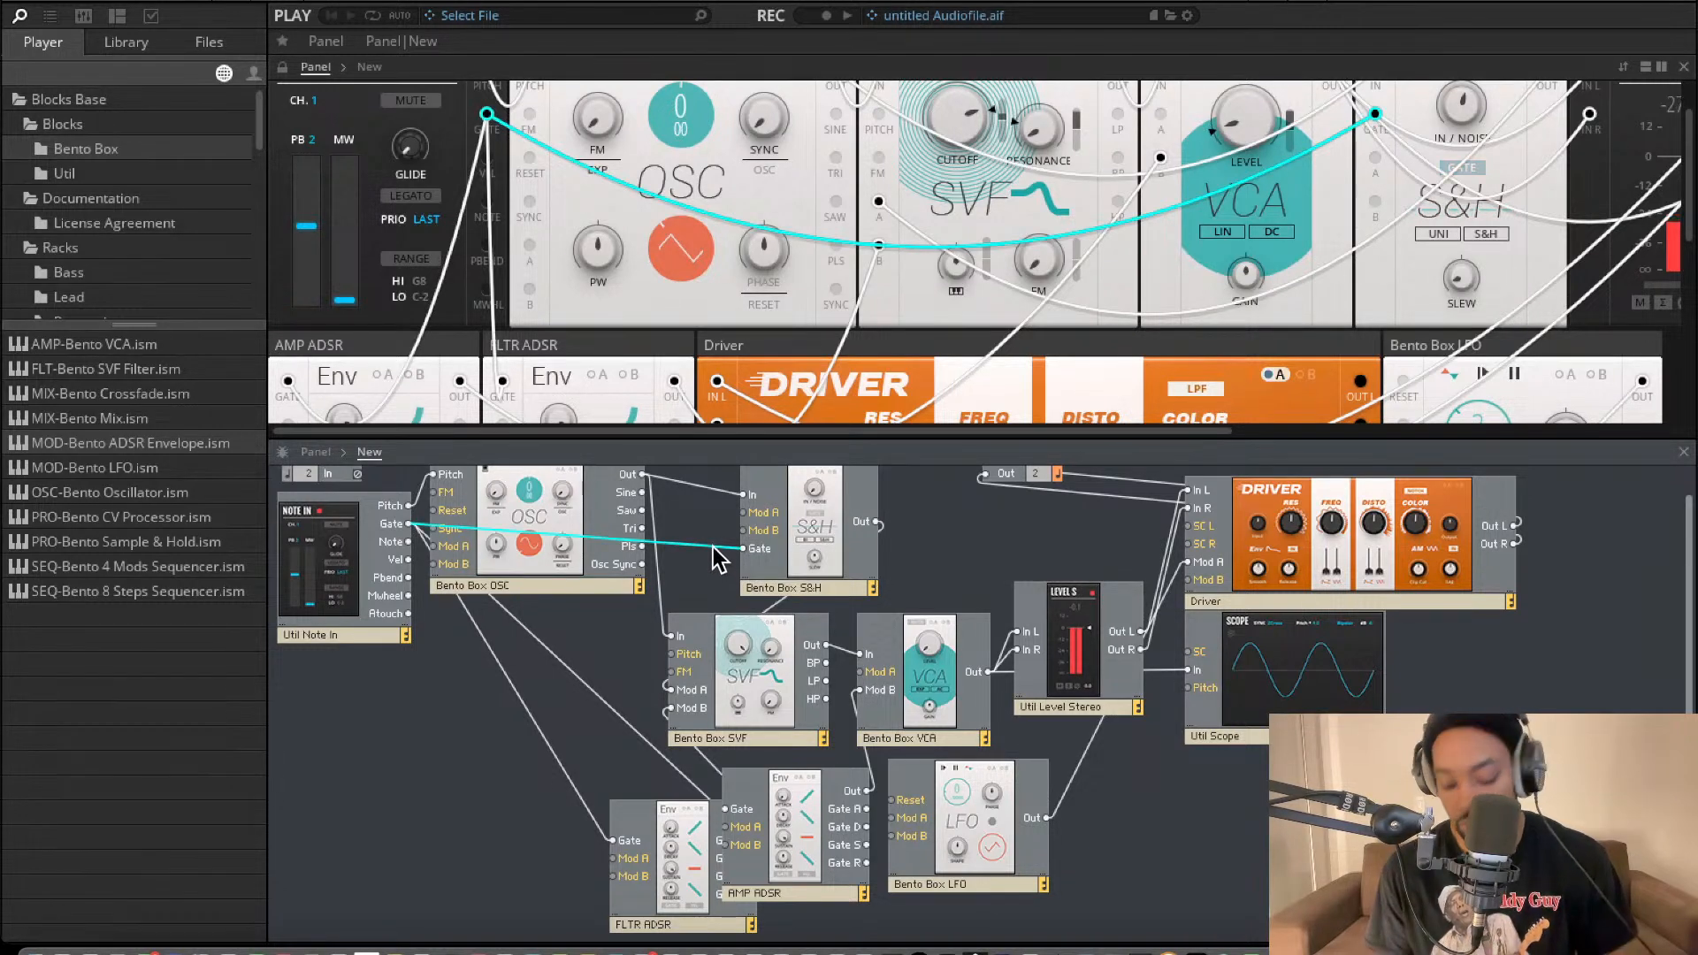
key(Delete)
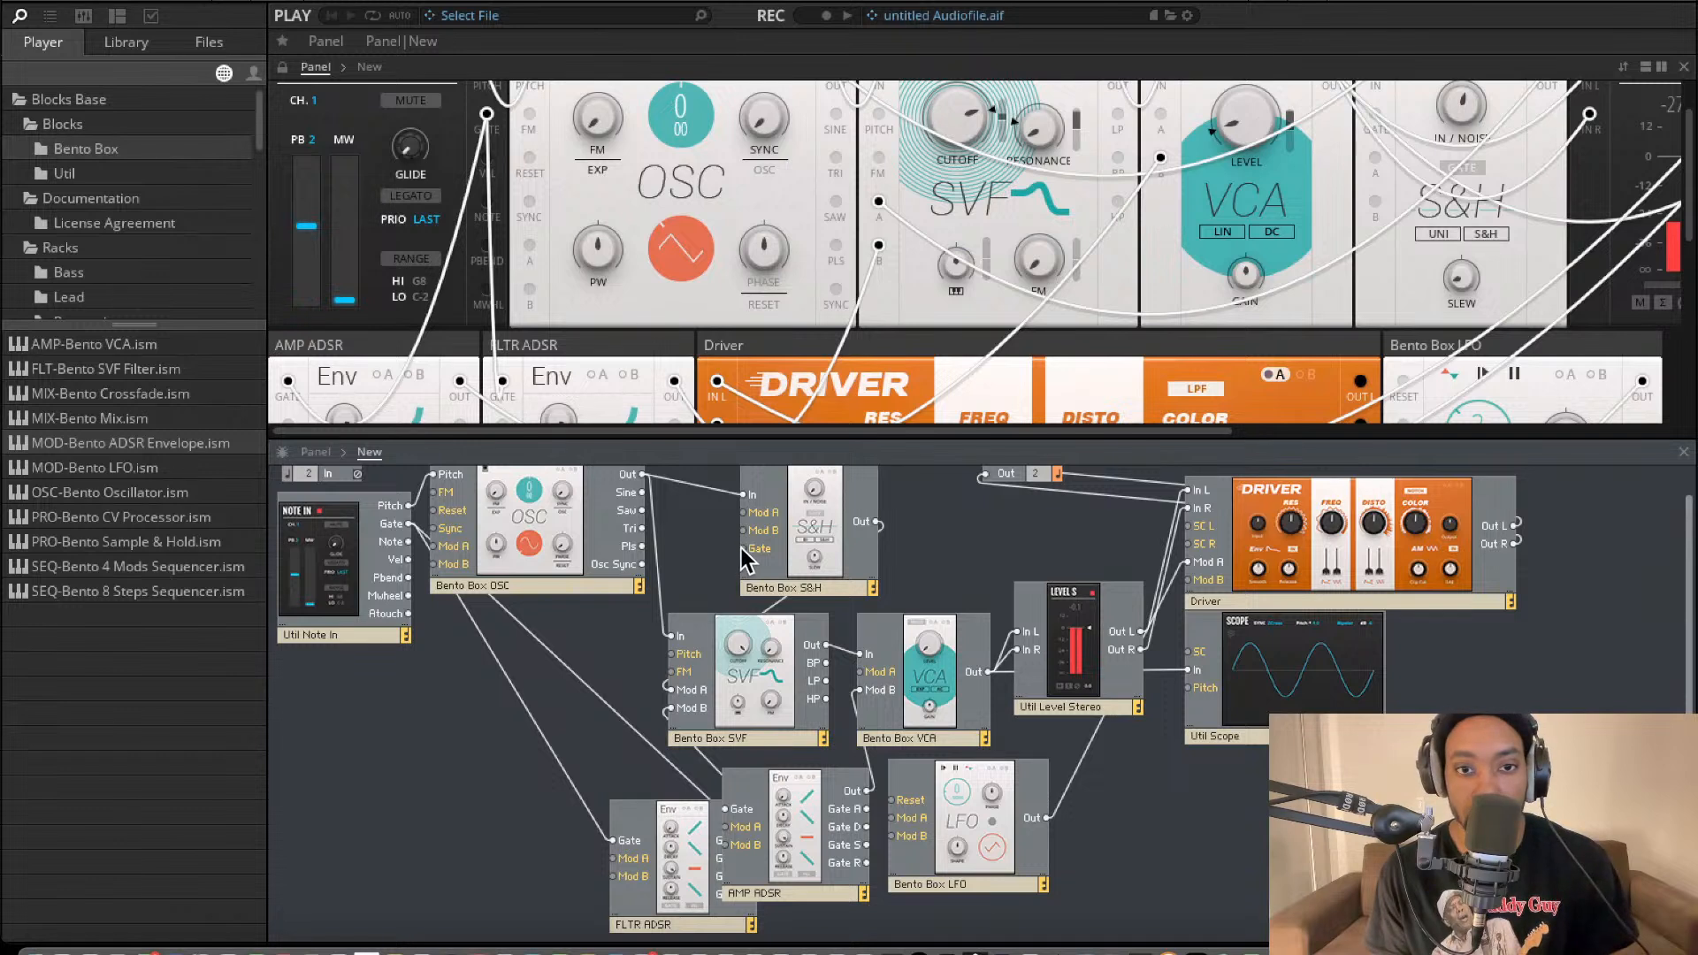
click(1256, 177)
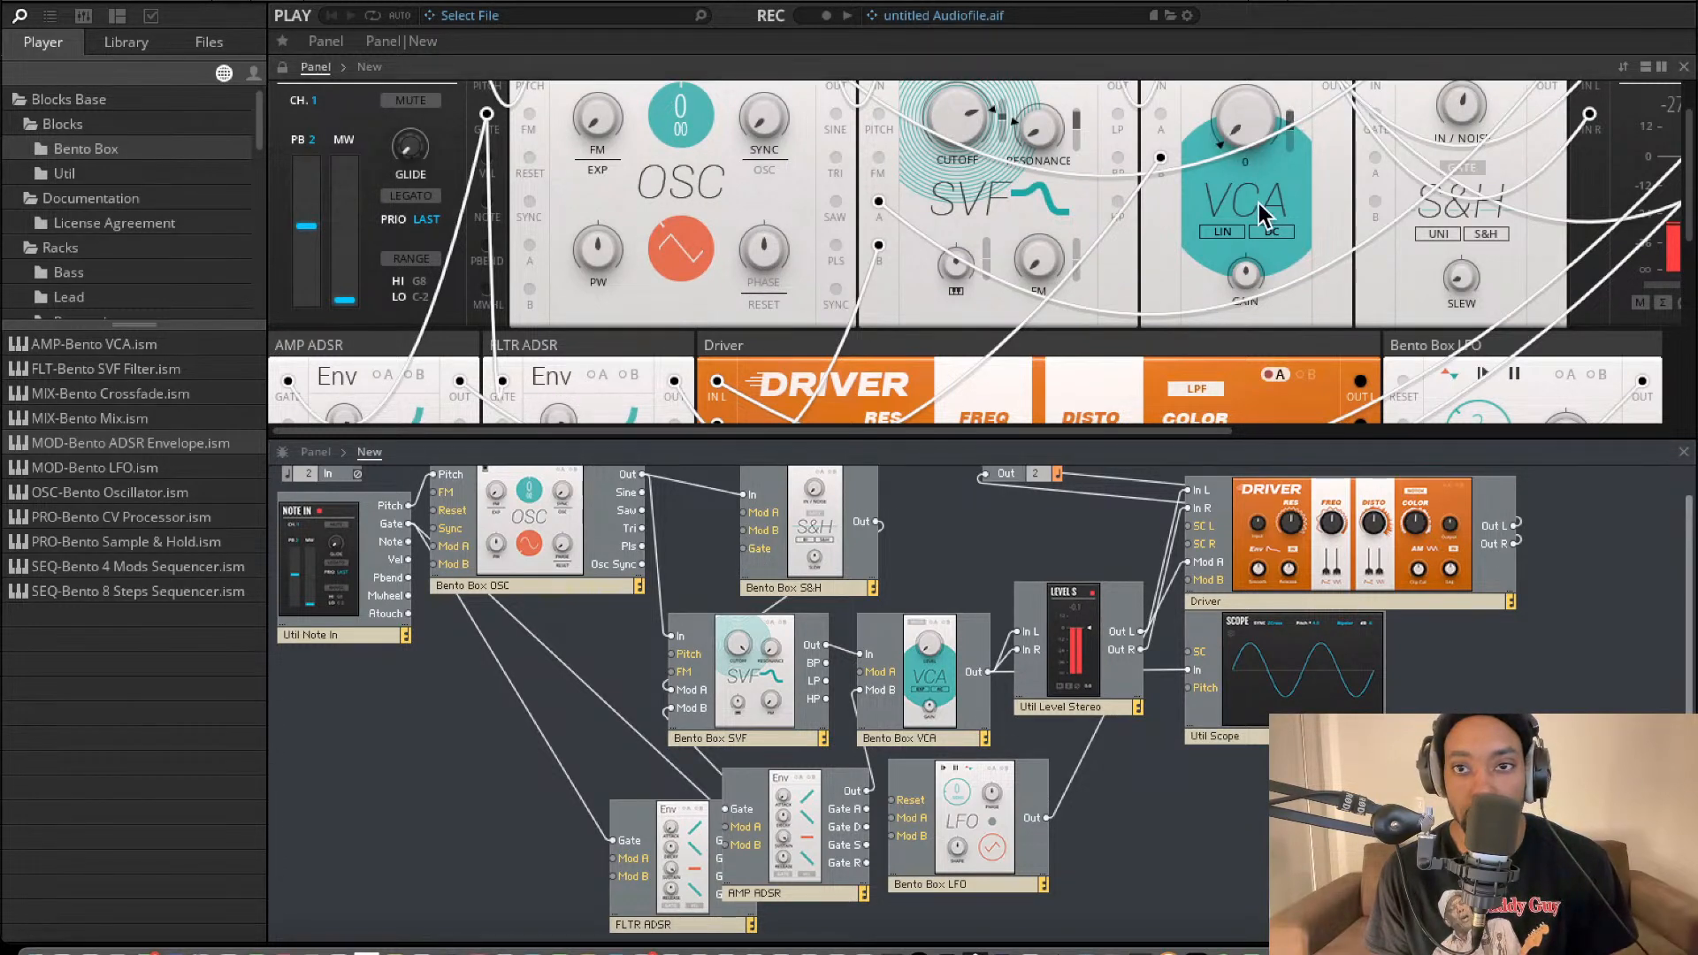
drag(745, 550, 409, 523)
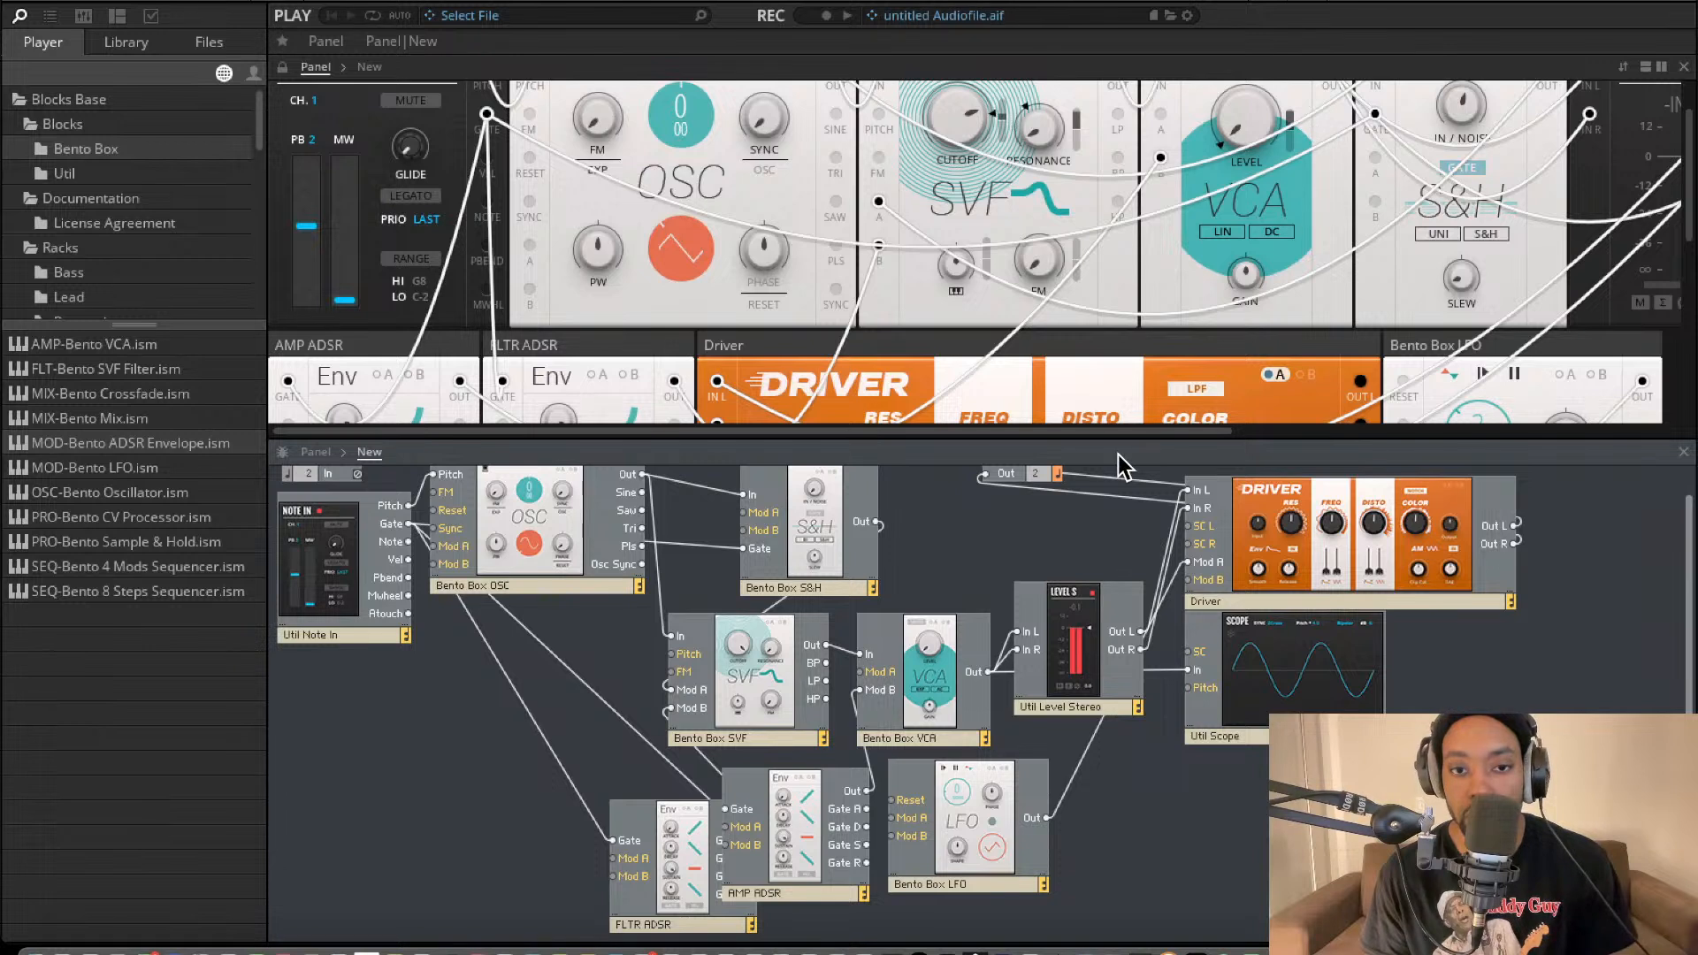
Raise the VCA's Level and reposition the AMP ADSR block between the FLTR ADSR and the LFO.
scroll(1121, 463, up, 1)
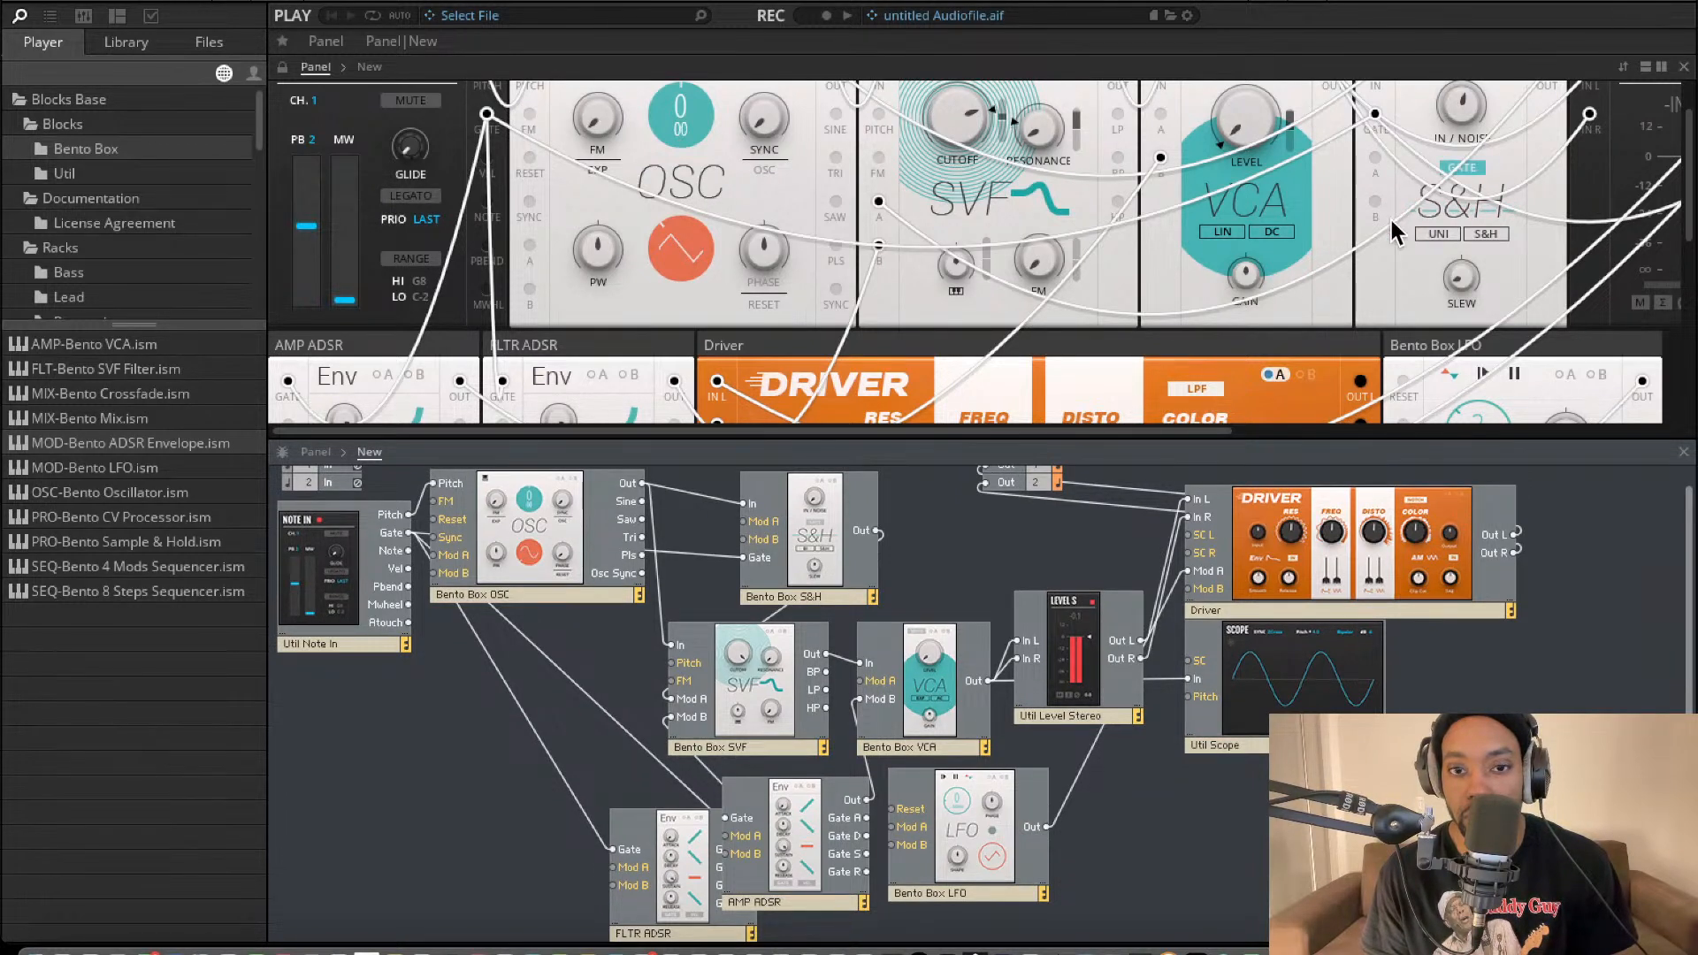
drag(818, 835, 801, 873)
drag(1259, 131, 1236, 41)
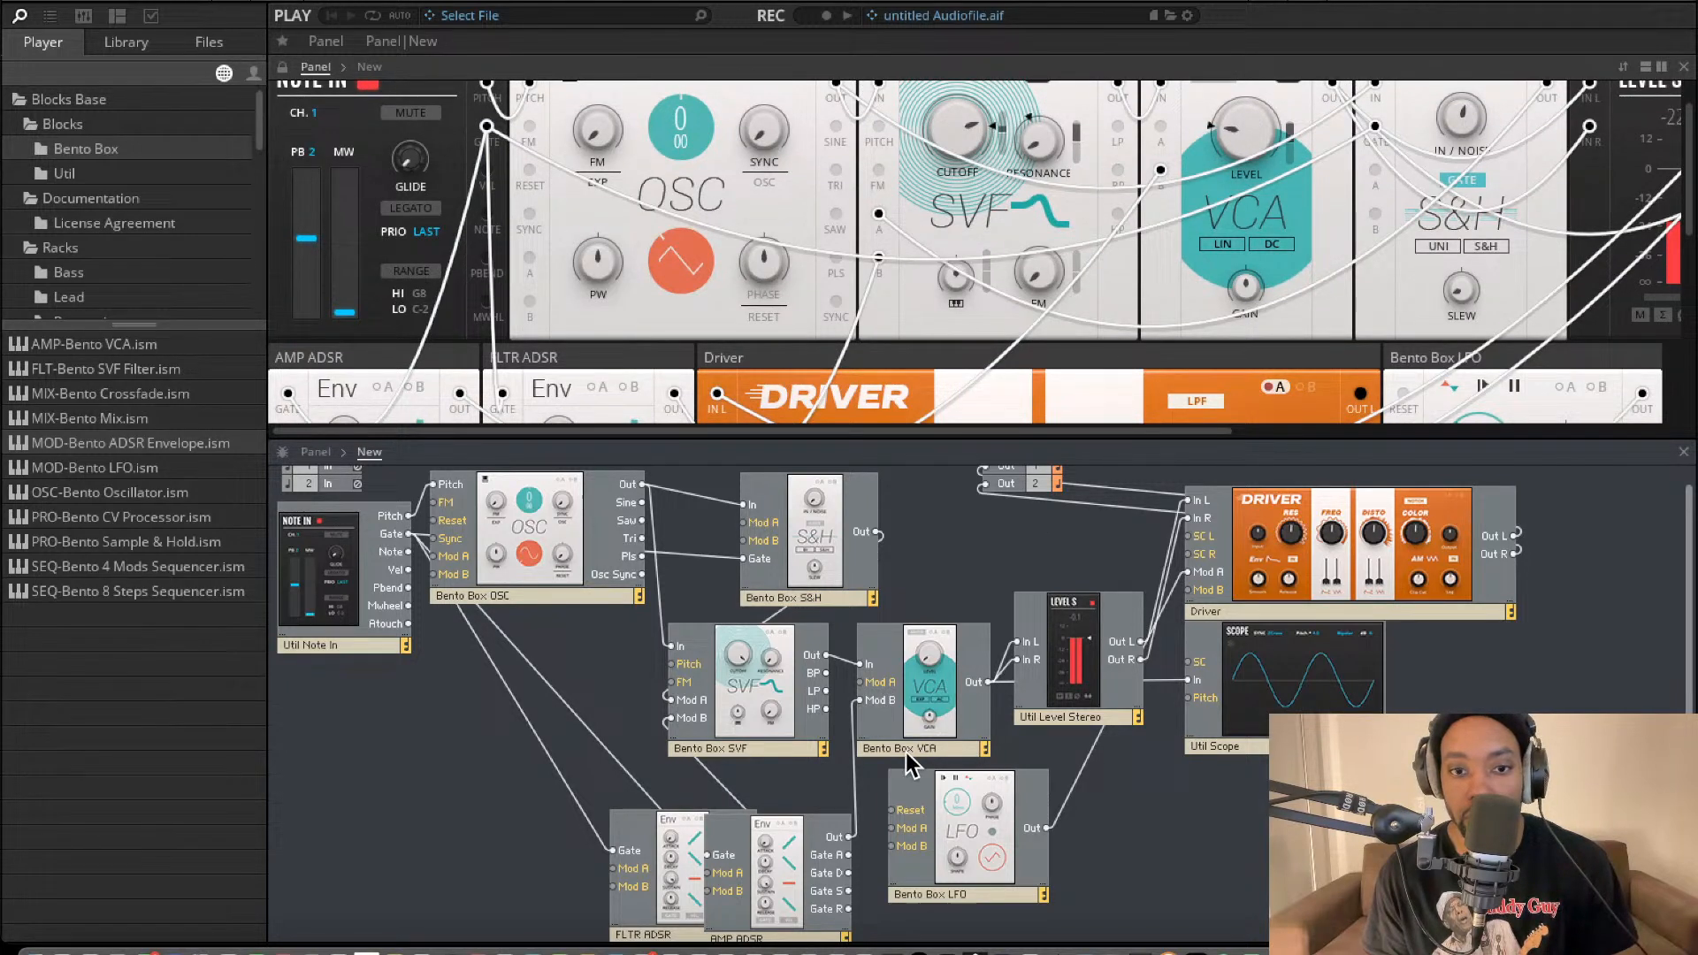
drag(783, 891, 810, 859)
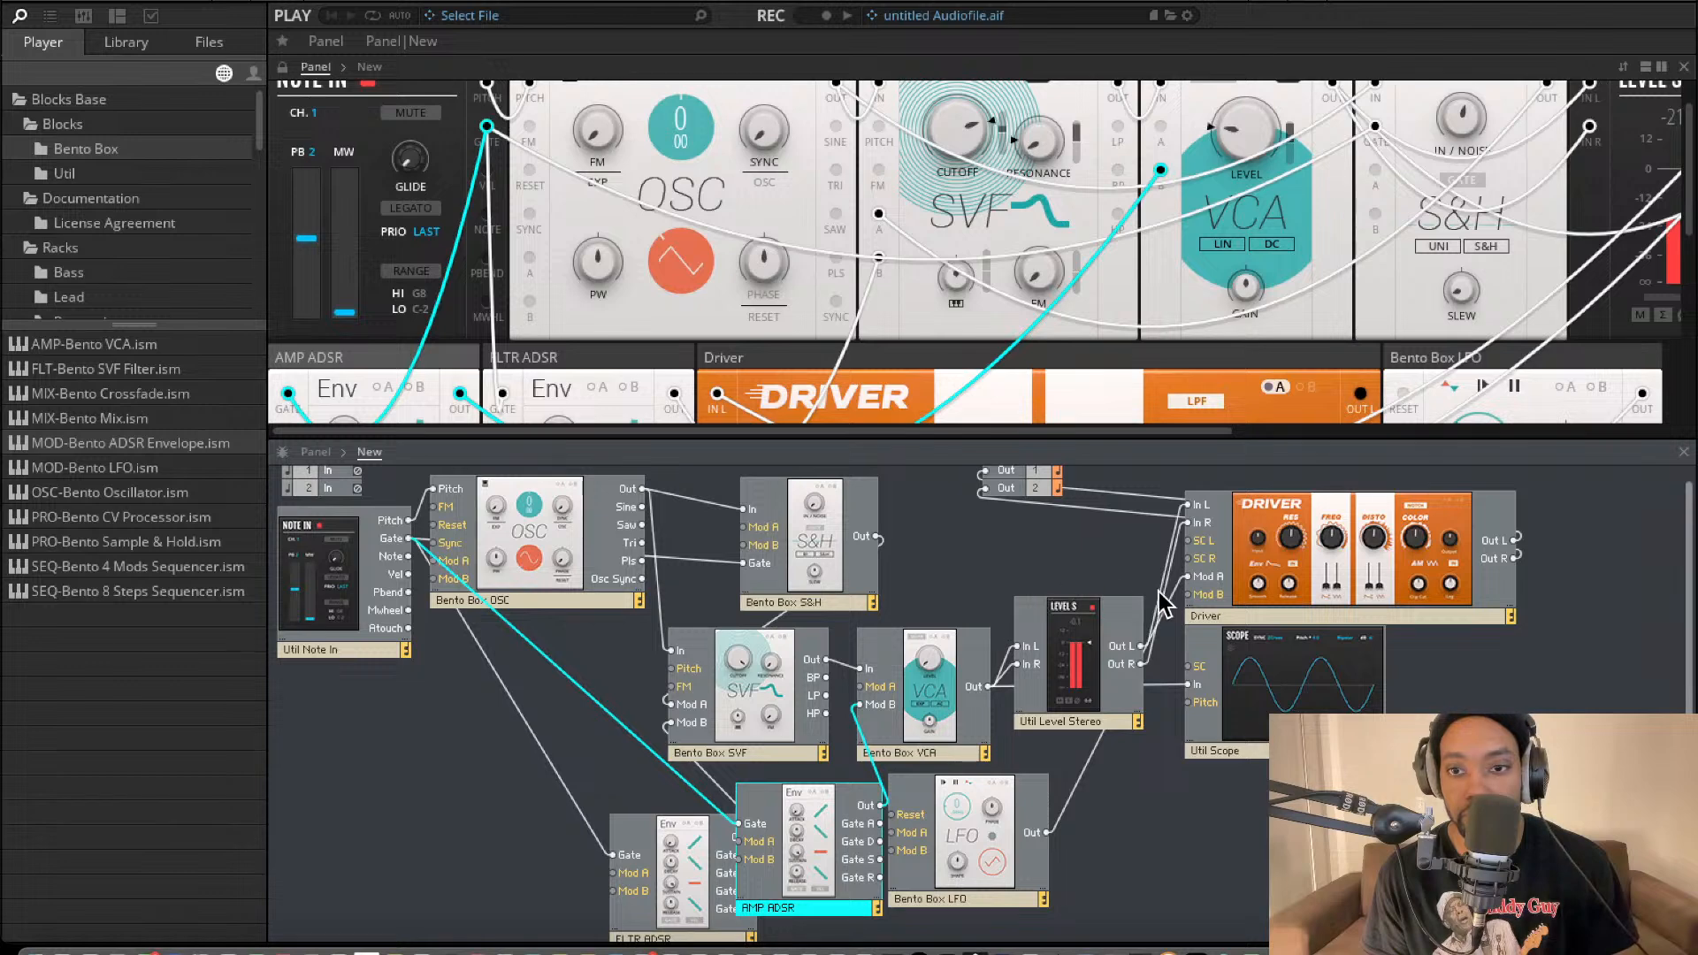
Examine the Level S description and the envelope, Driver and VCA controls on the panel.
mouse_move(1084, 650)
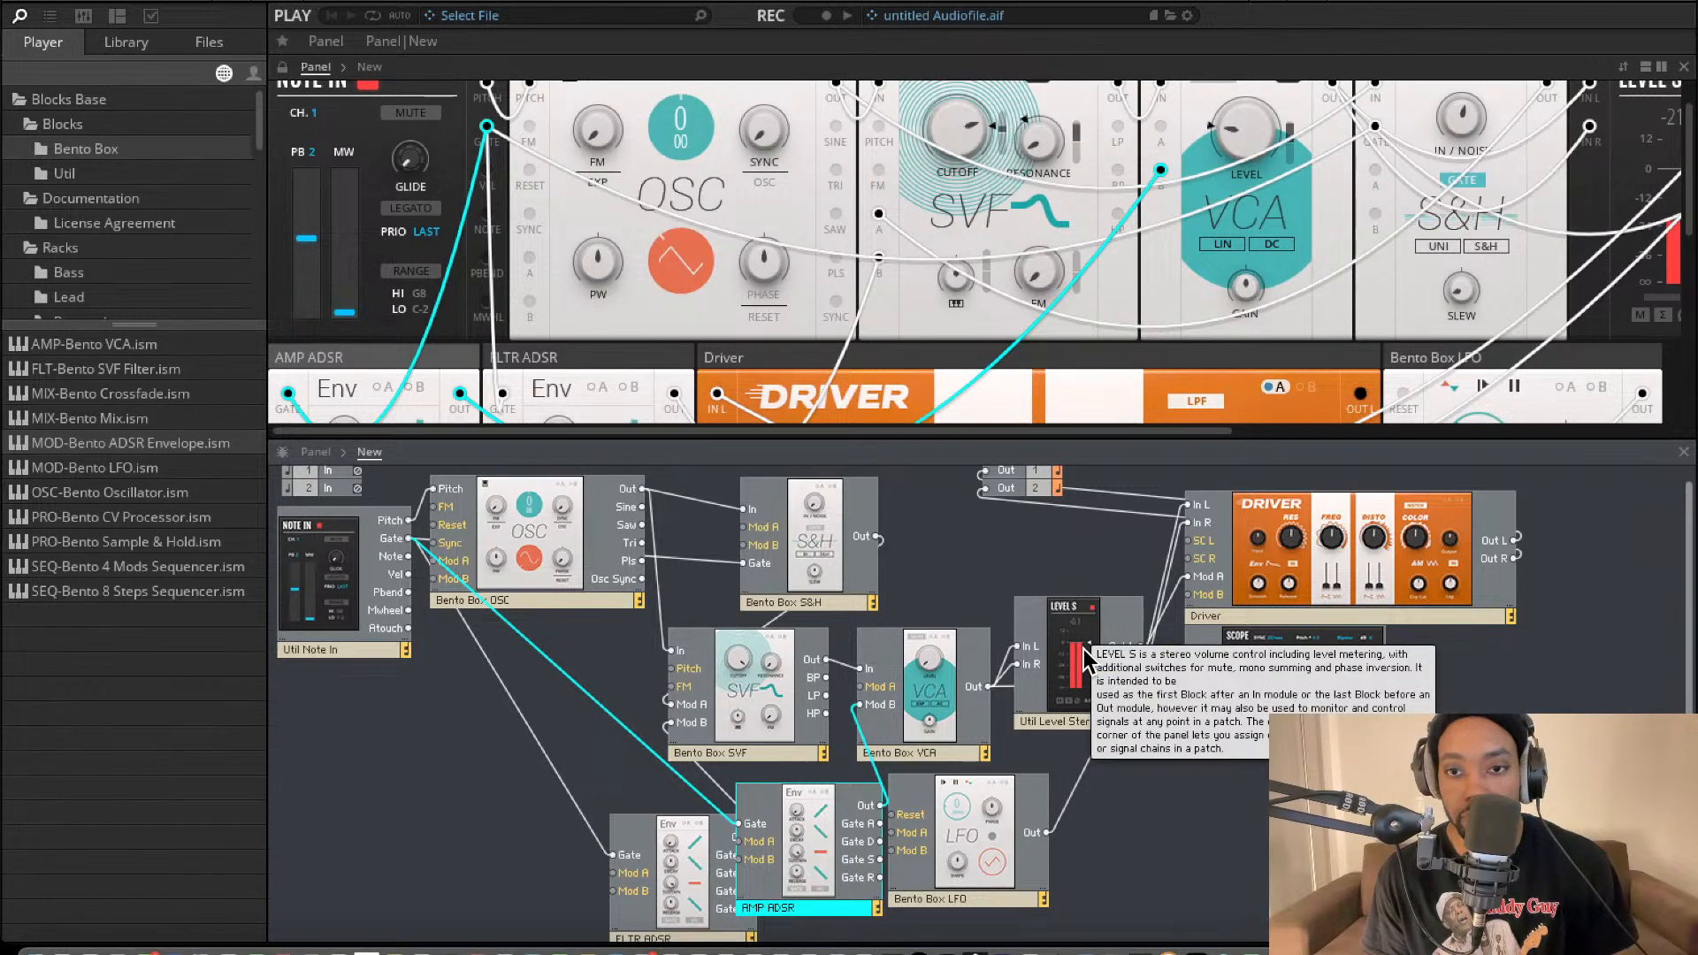
scroll(1052, 310, down, 3)
scroll(1094, 270, down, 2)
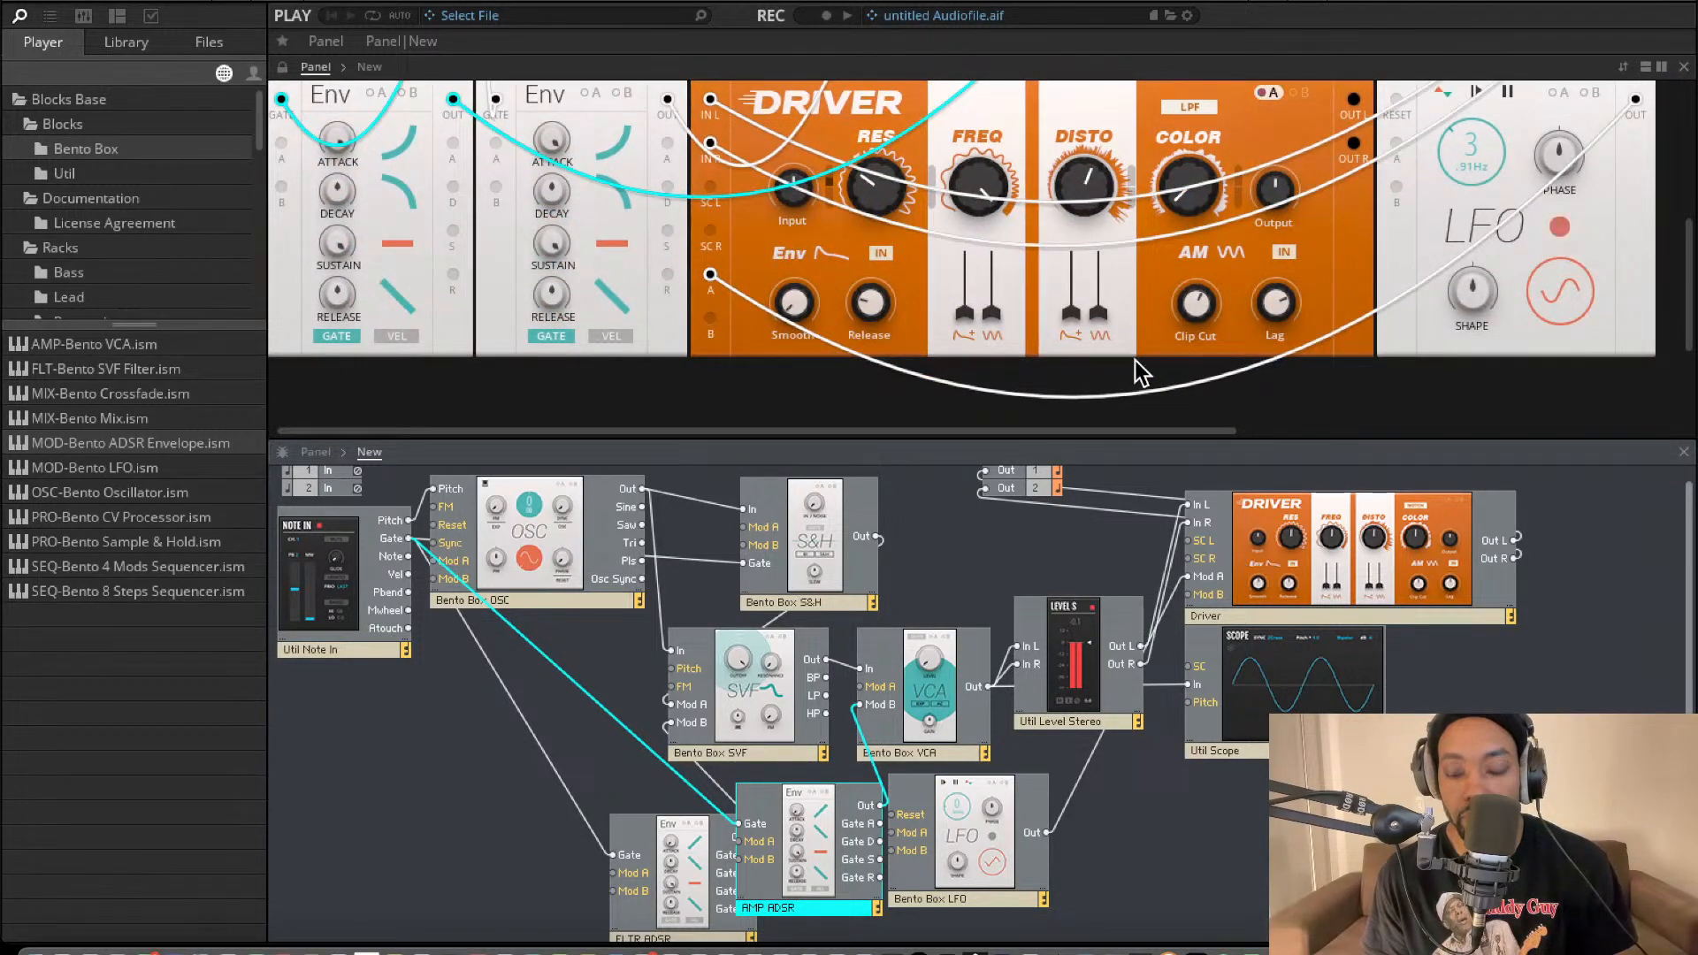
scroll(1134, 359, up, 5)
scroll(1194, 216, right, 4)
scroll(1105, 208, down, 4)
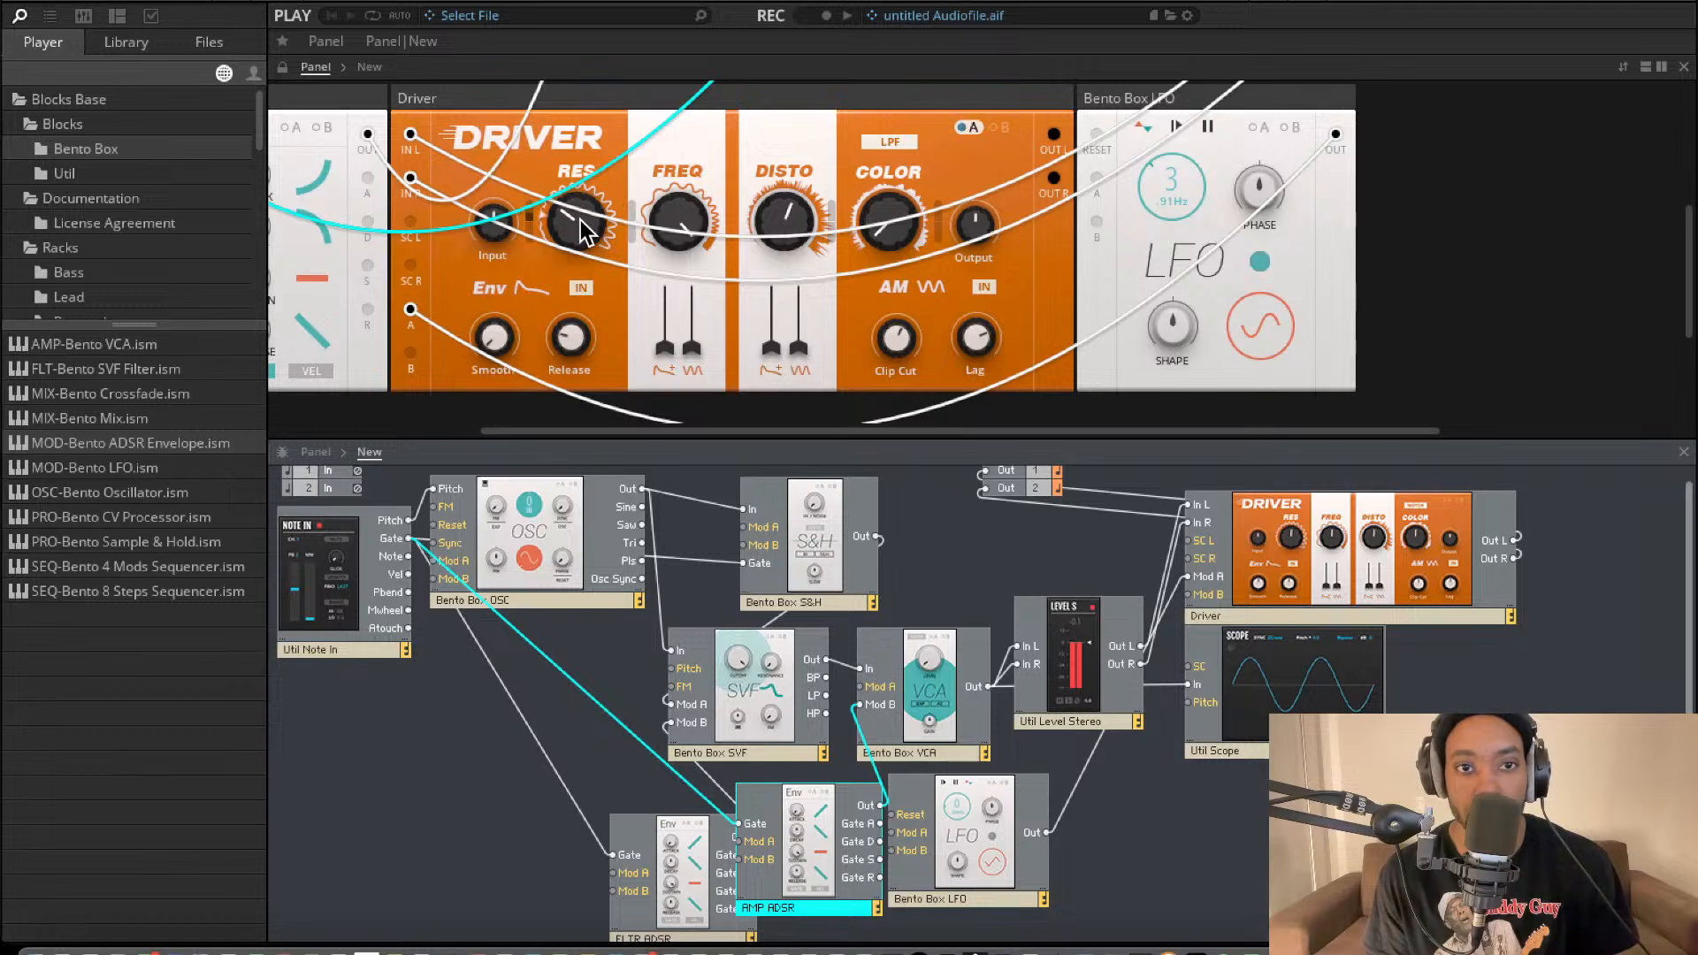
scroll(965, 203, up, 3)
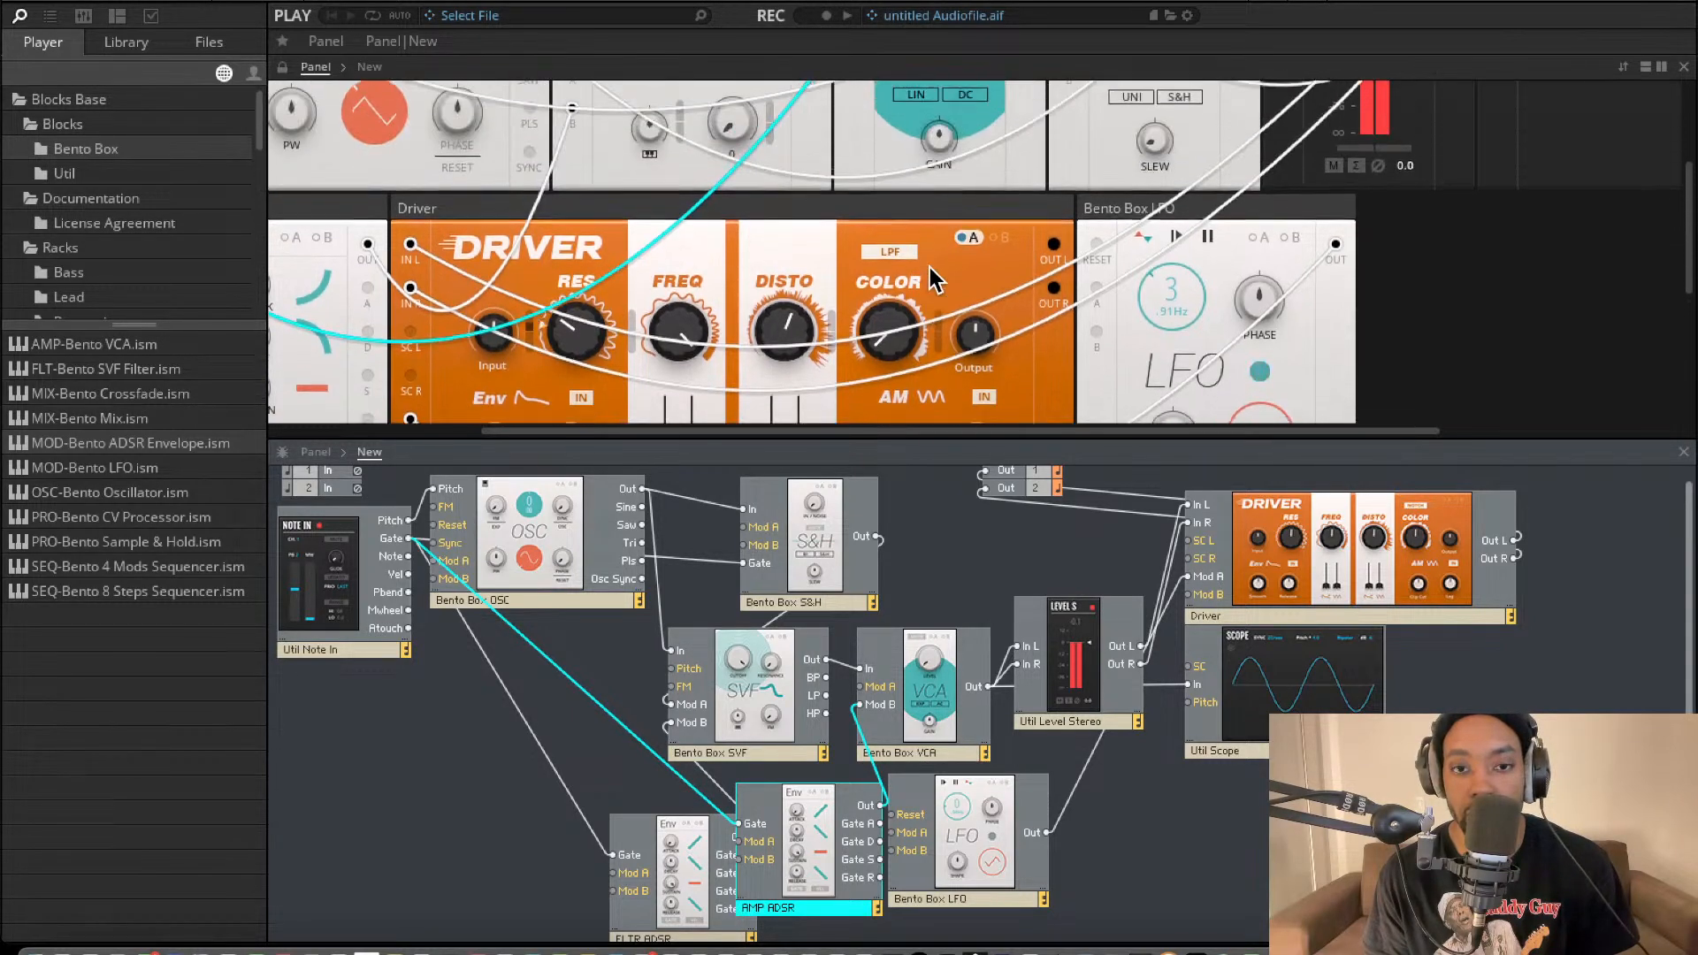
scroll(964, 202, up, 3)
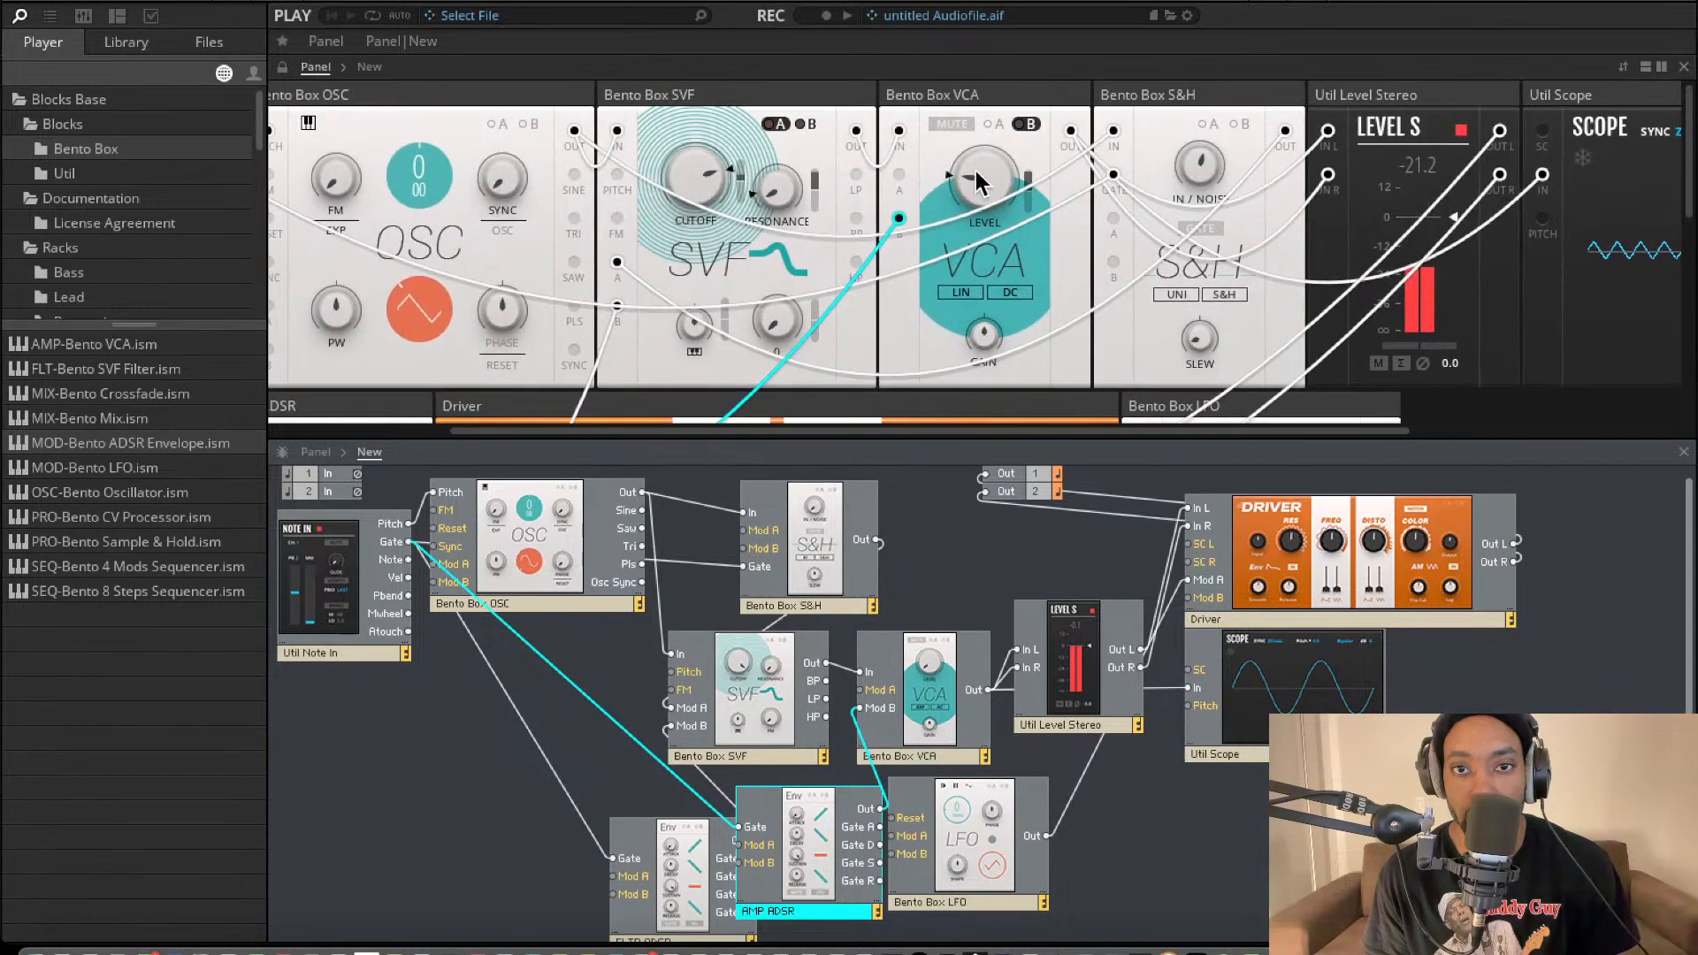
Move the Bento Box LFO block beneath Note In, and connect its Reset to Note In's Gate before removing that cable again.
scroll(897, 504, down, 1)
scroll(842, 333, down, 4)
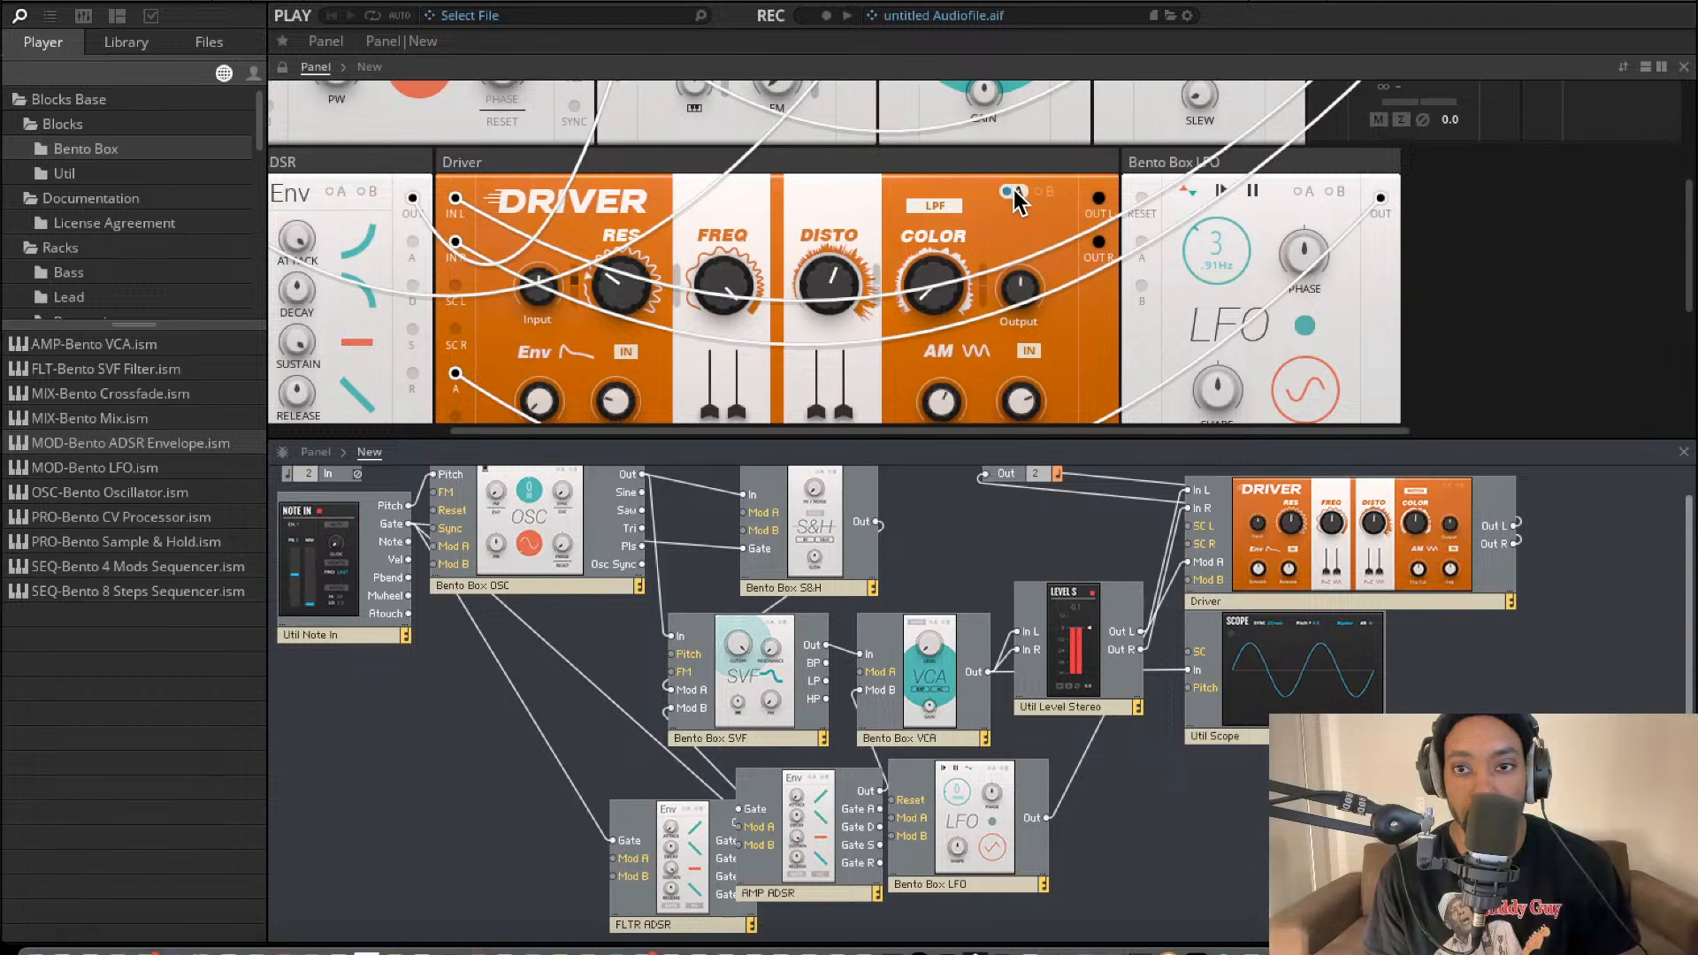
drag(970, 852, 452, 820)
drag(370, 774, 409, 524)
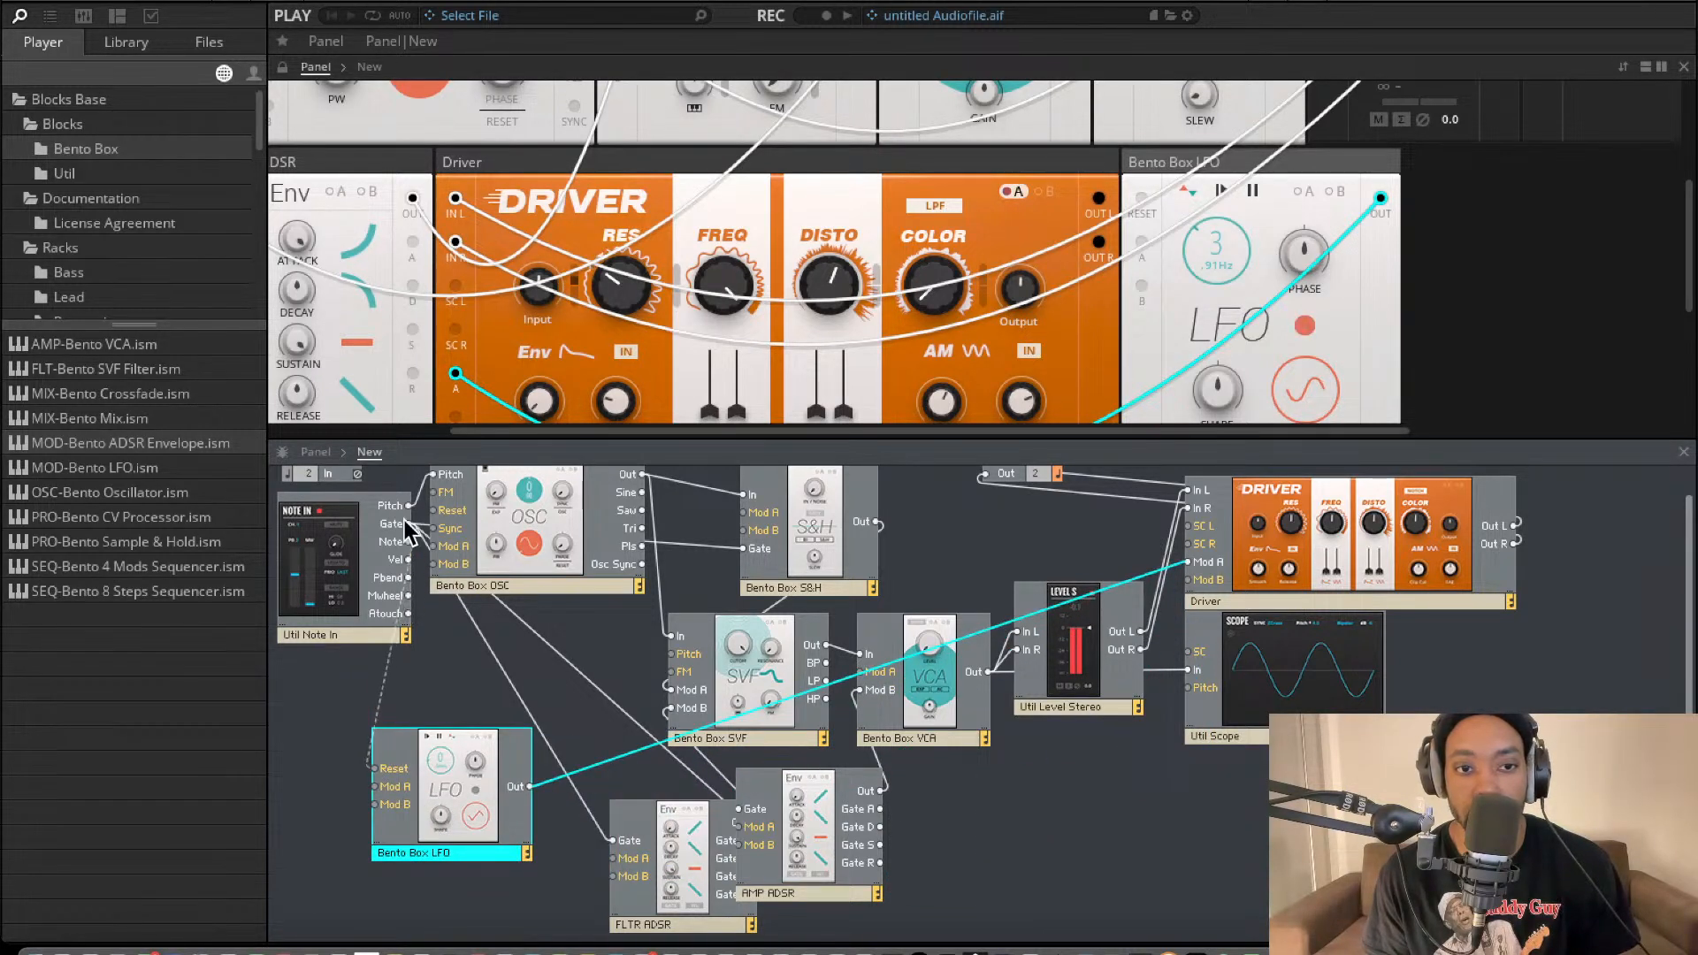
click(380, 696)
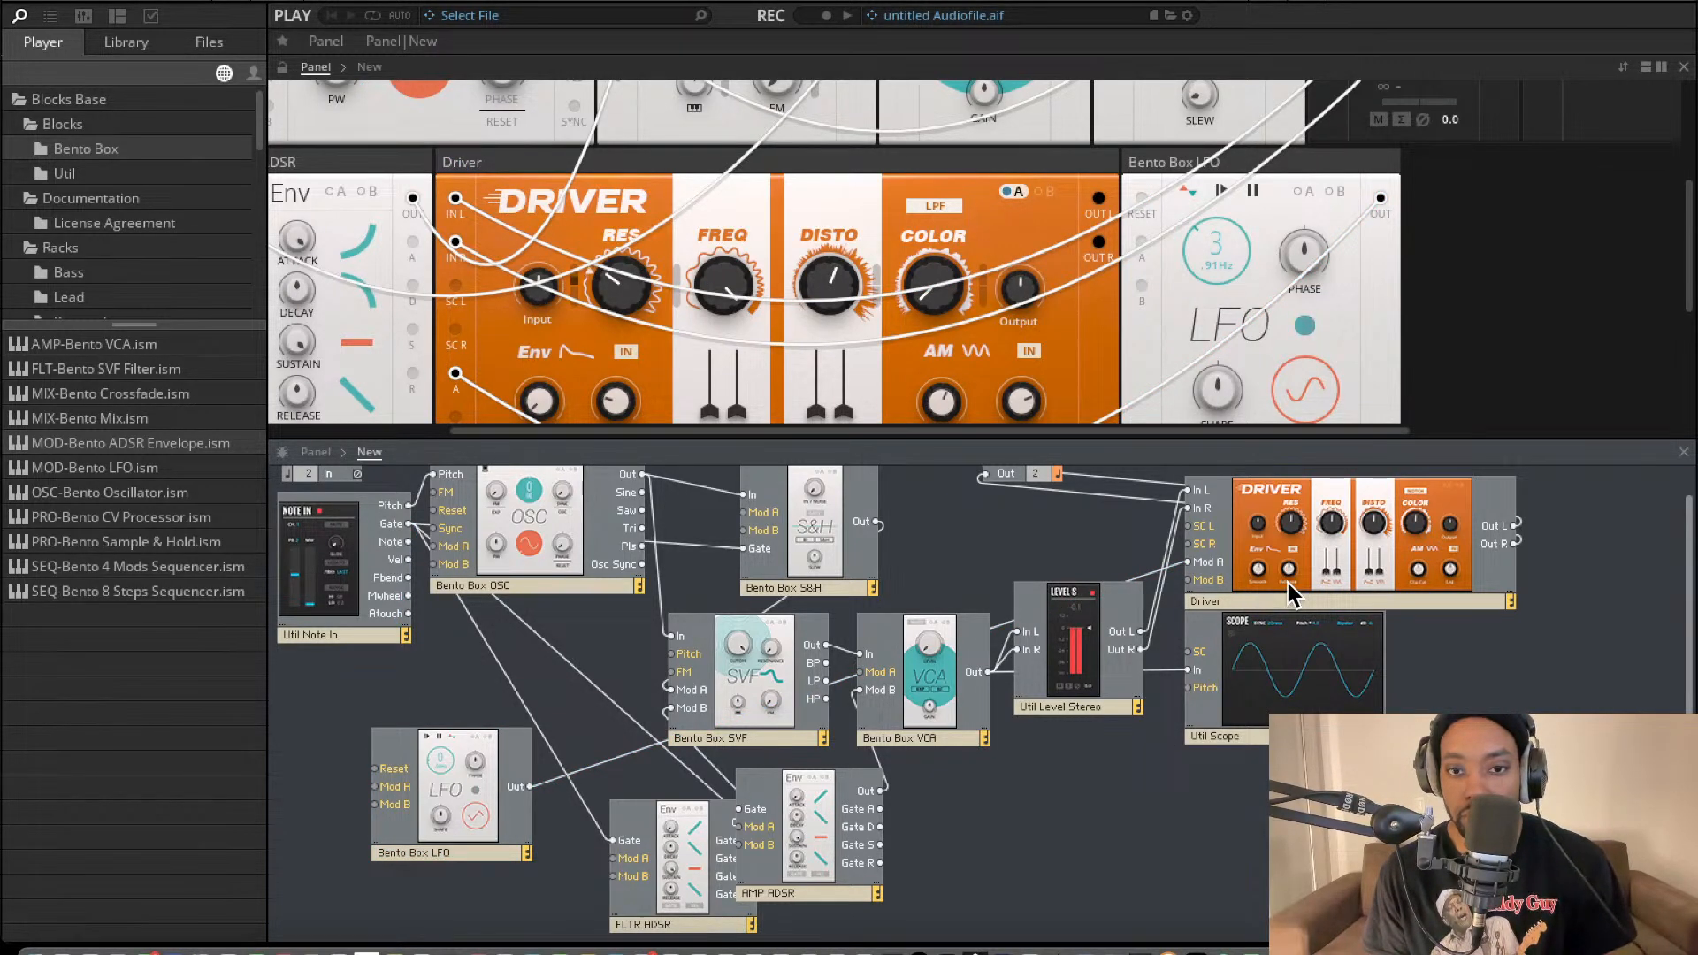
Move the Driver block below the Scope and the Util Level Stereo block beside it, disconnecting and restoring the Out L to In L cable.
drag(1282, 599, 1247, 905)
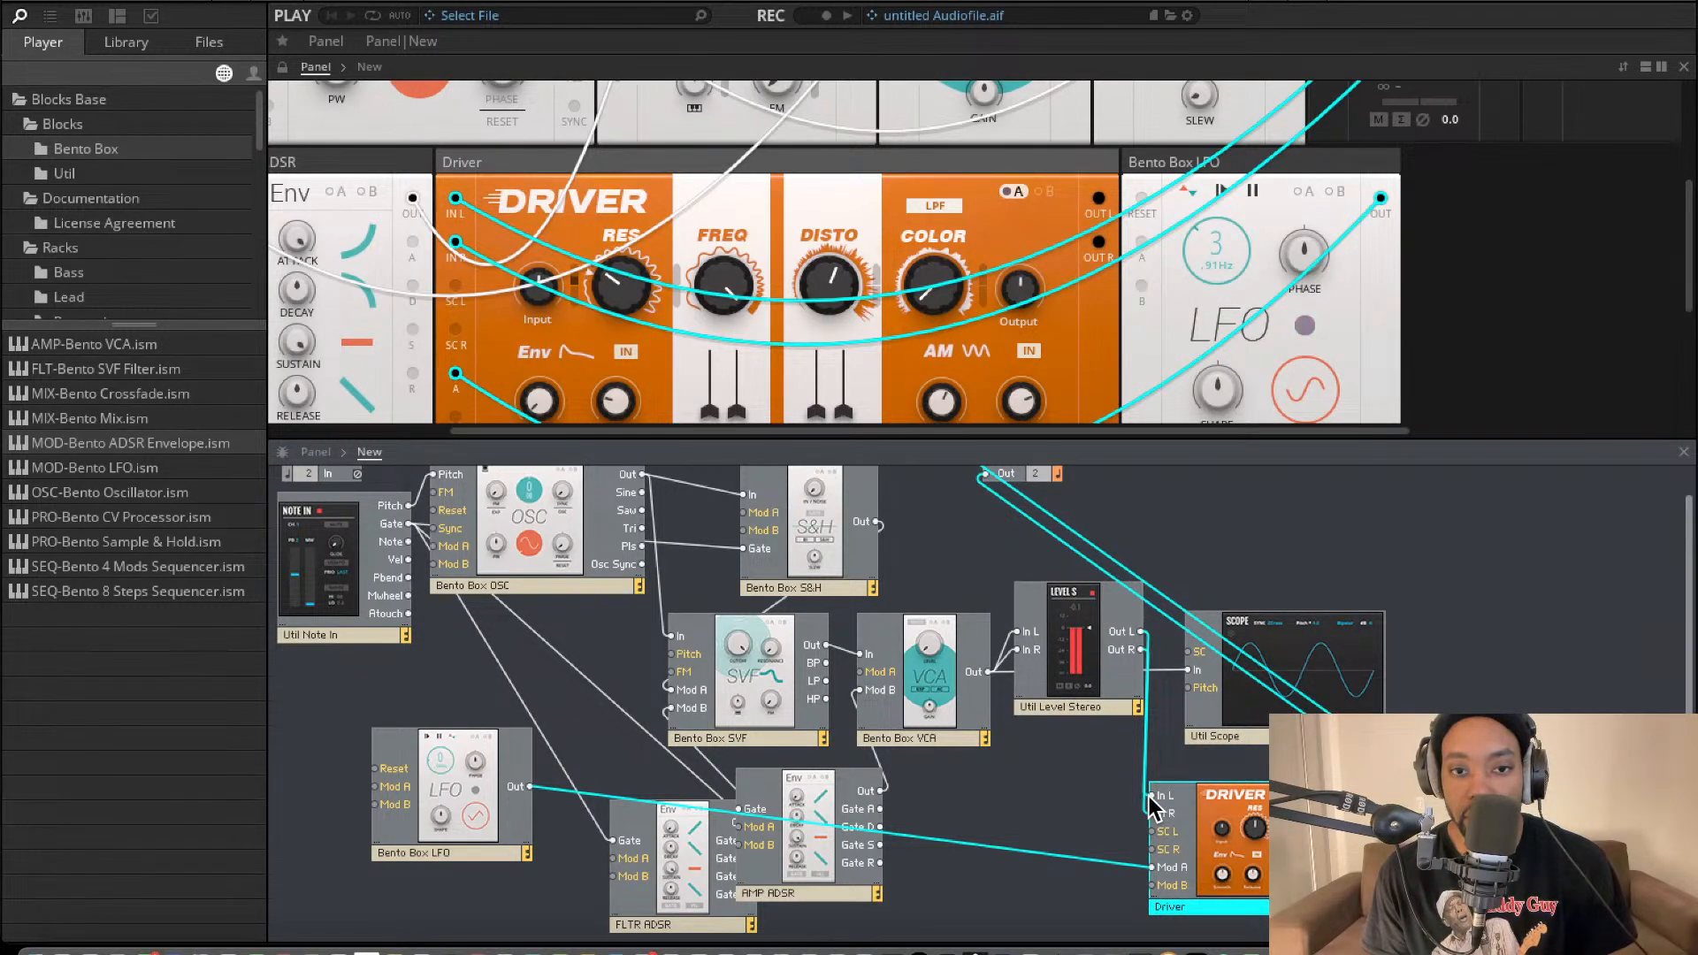
drag(1142, 794, 1095, 750)
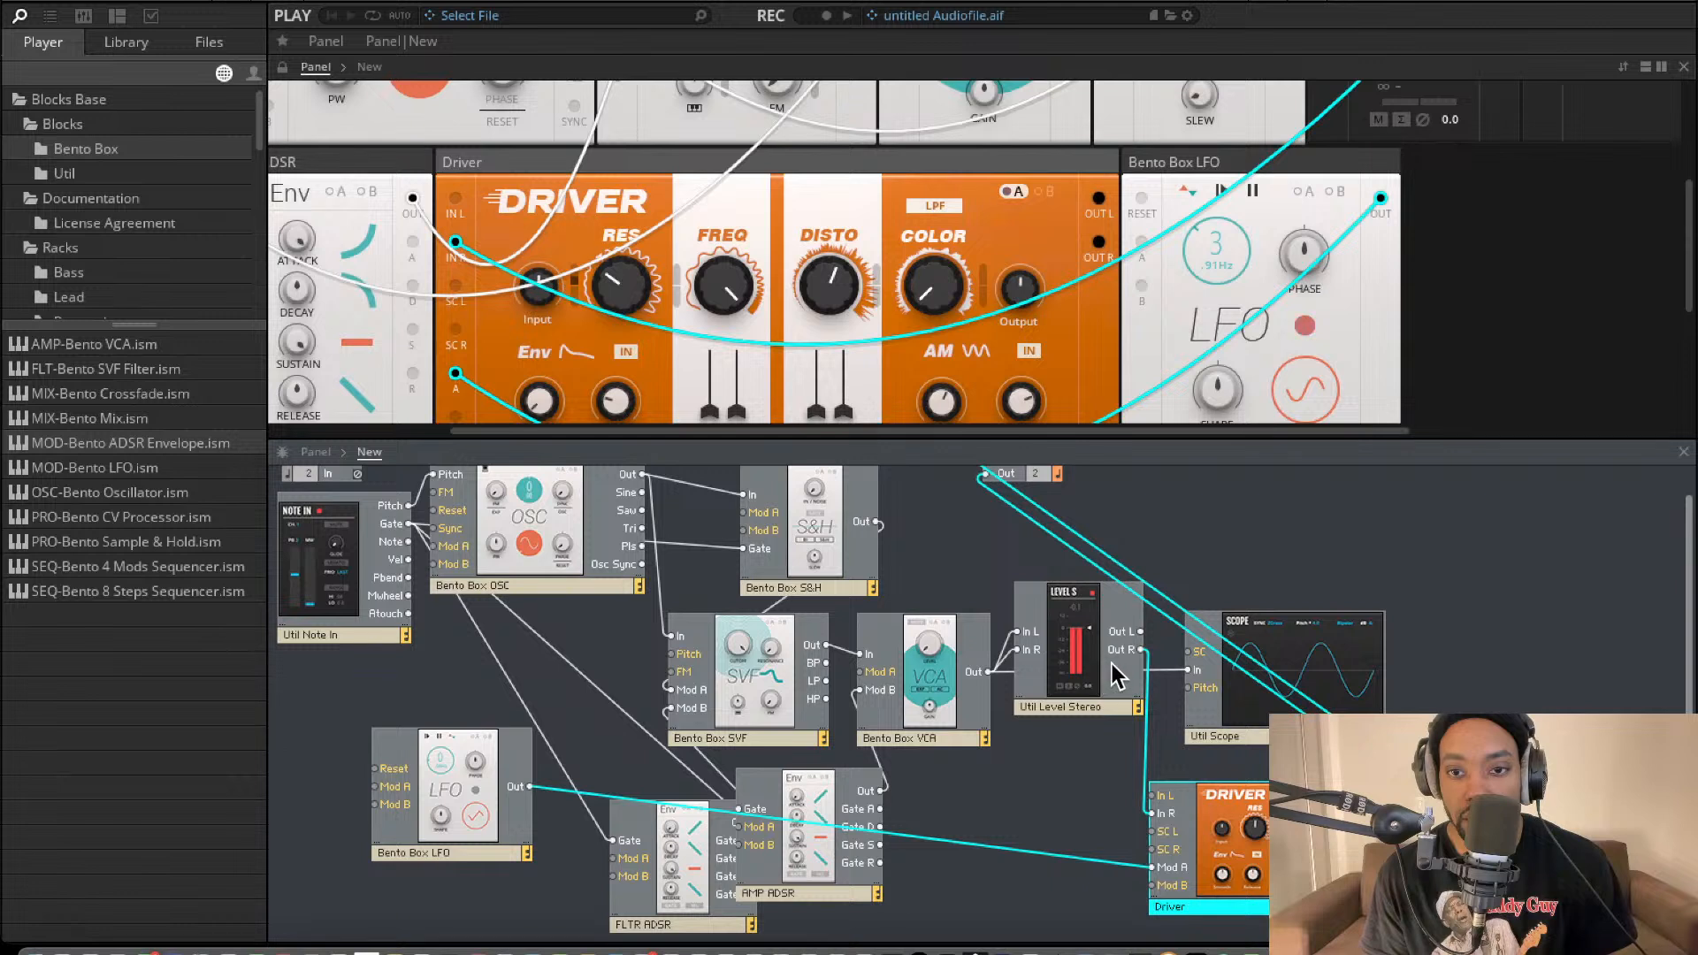
drag(1153, 795, 1168, 608)
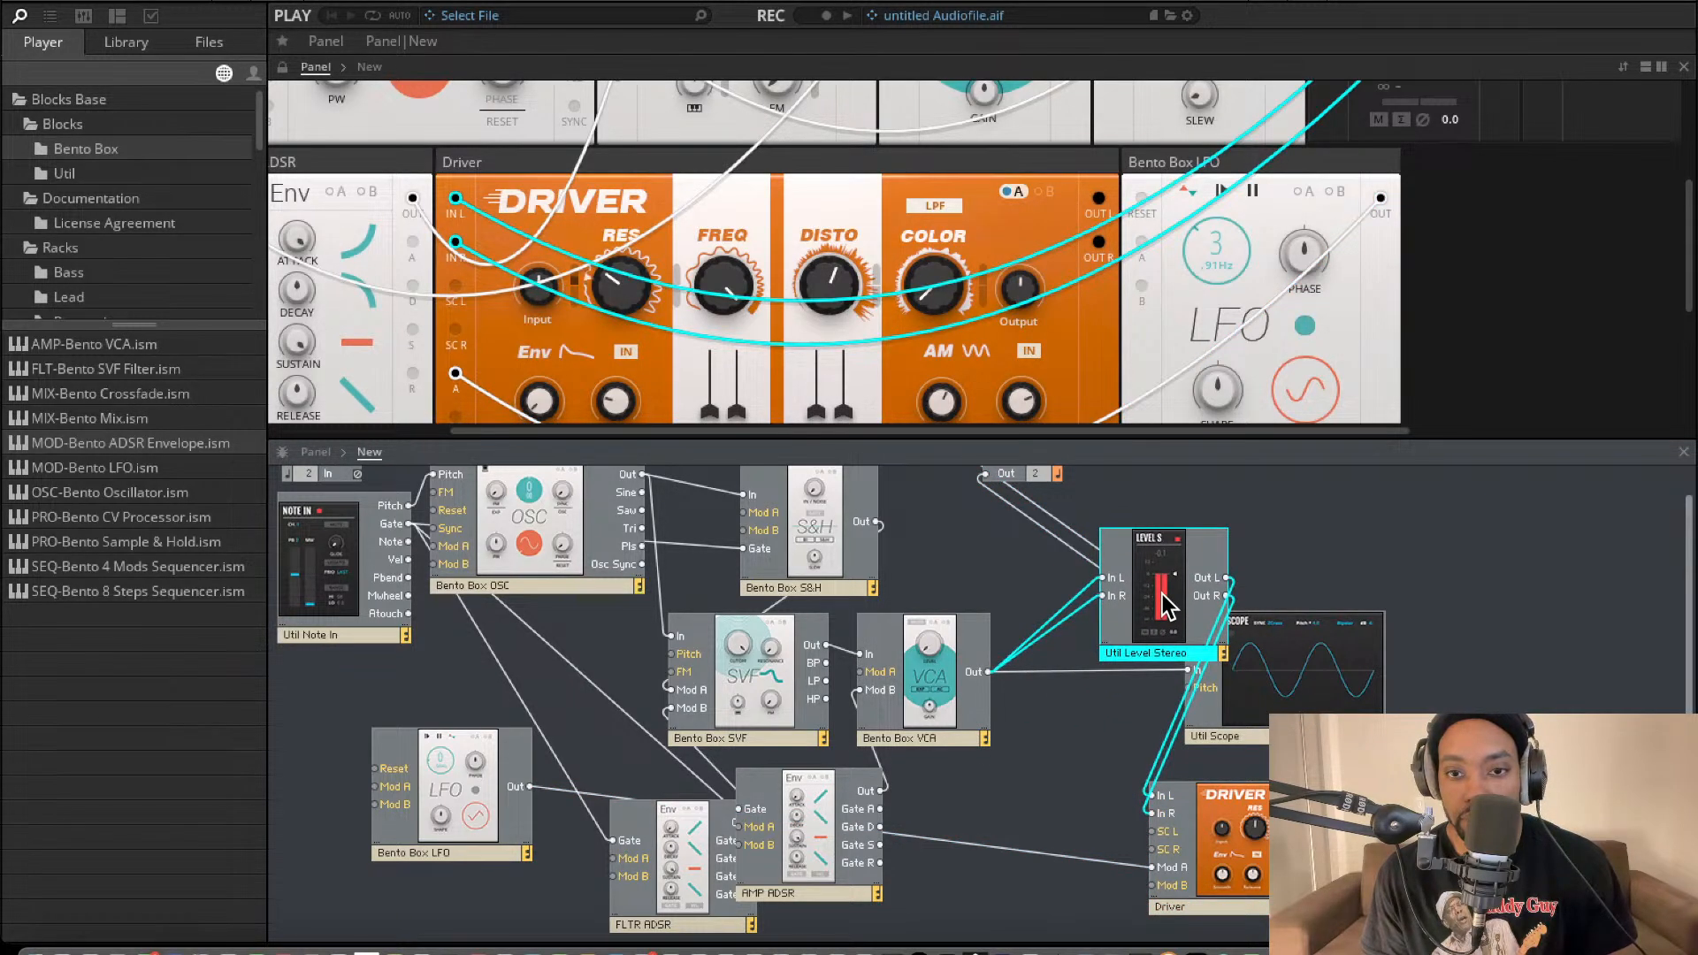
Try feeding the Driver's In L and In R from the VCA's Out, and reconnect them to Level Stereo's Out L and Out R.
drag(1153, 795, 988, 672)
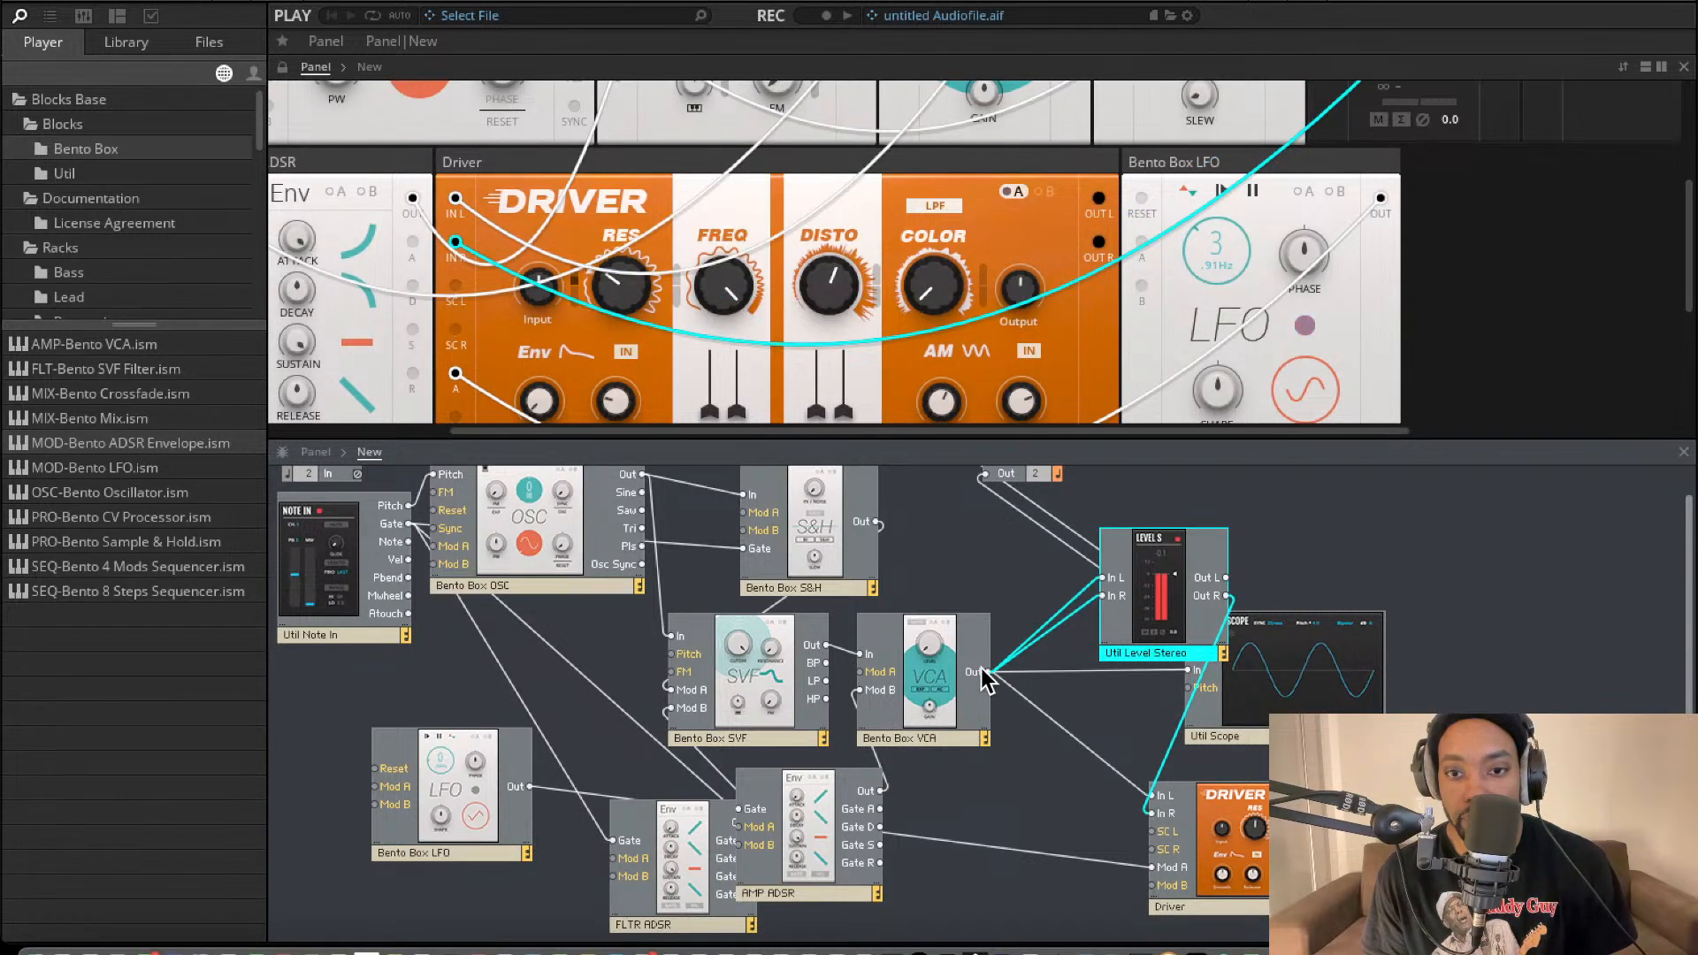
drag(1153, 812, 988, 672)
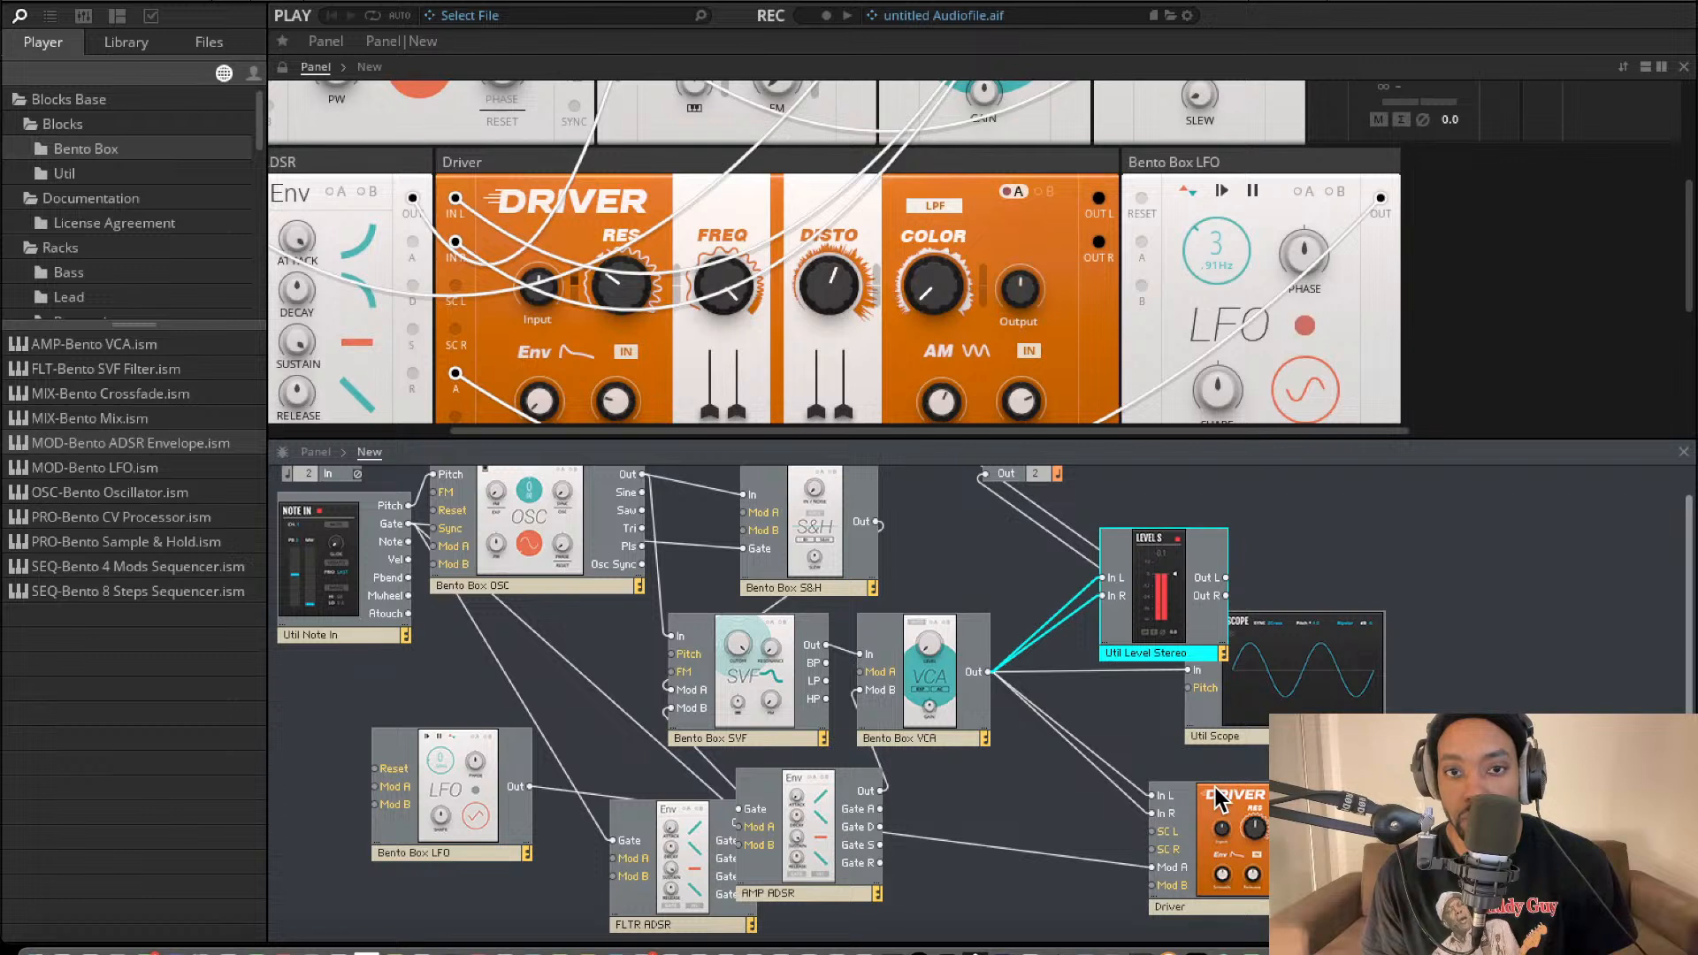
click(1146, 791)
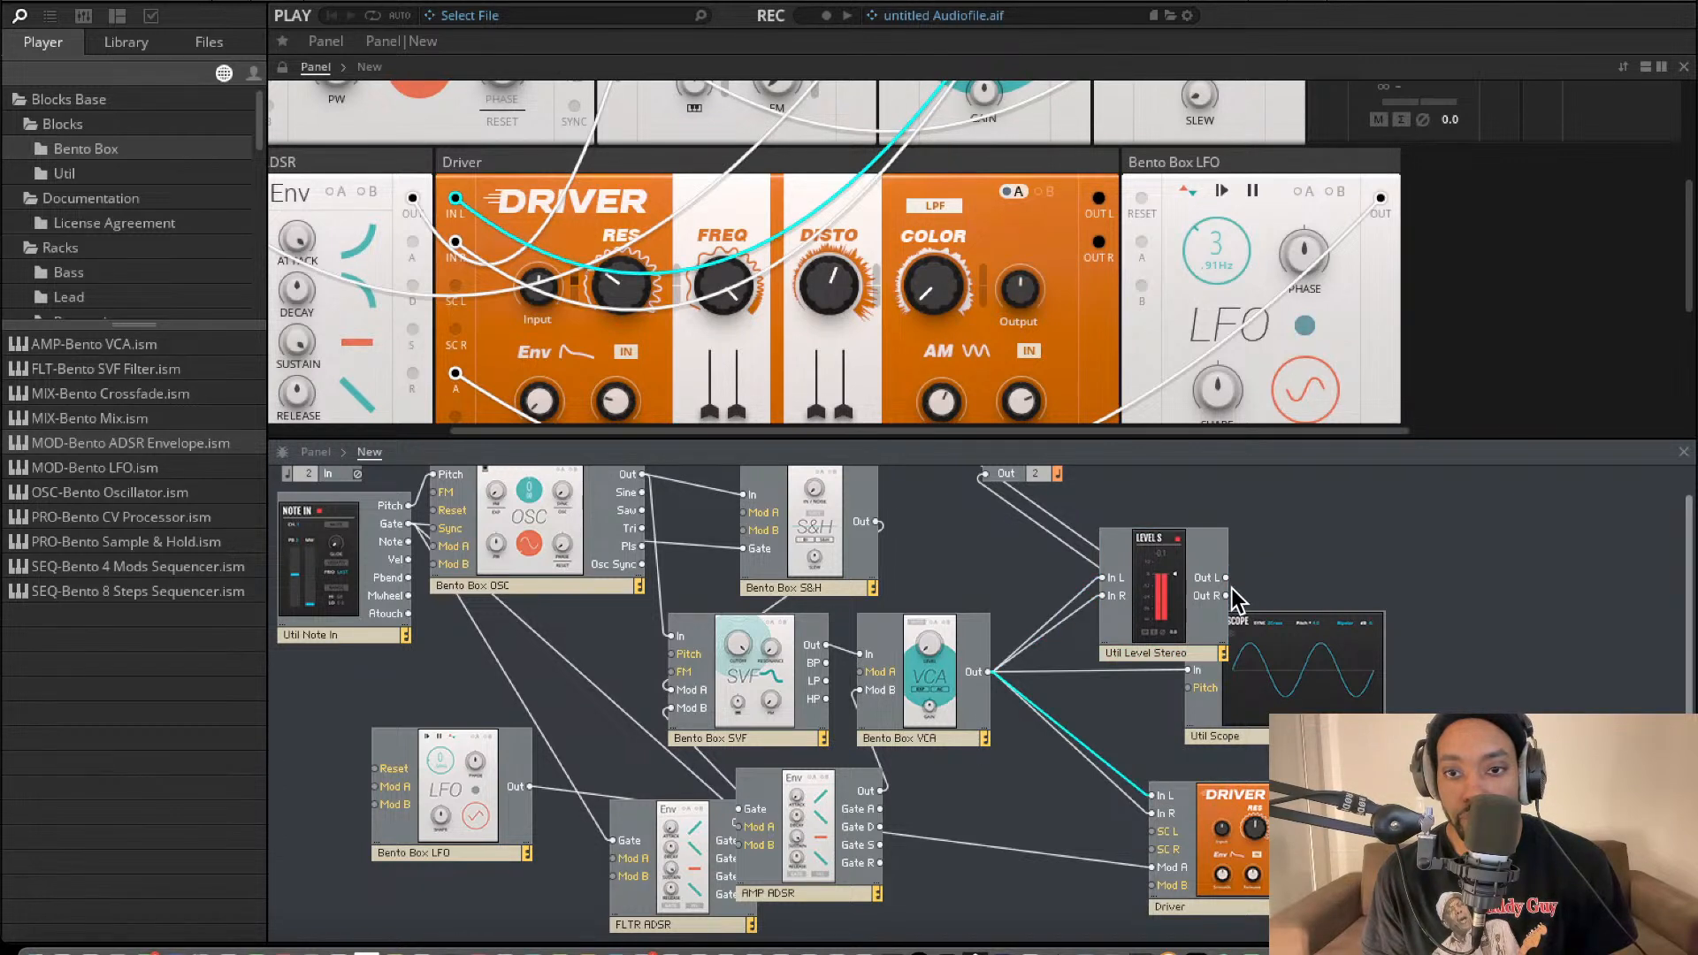
drag(1153, 796, 1226, 579)
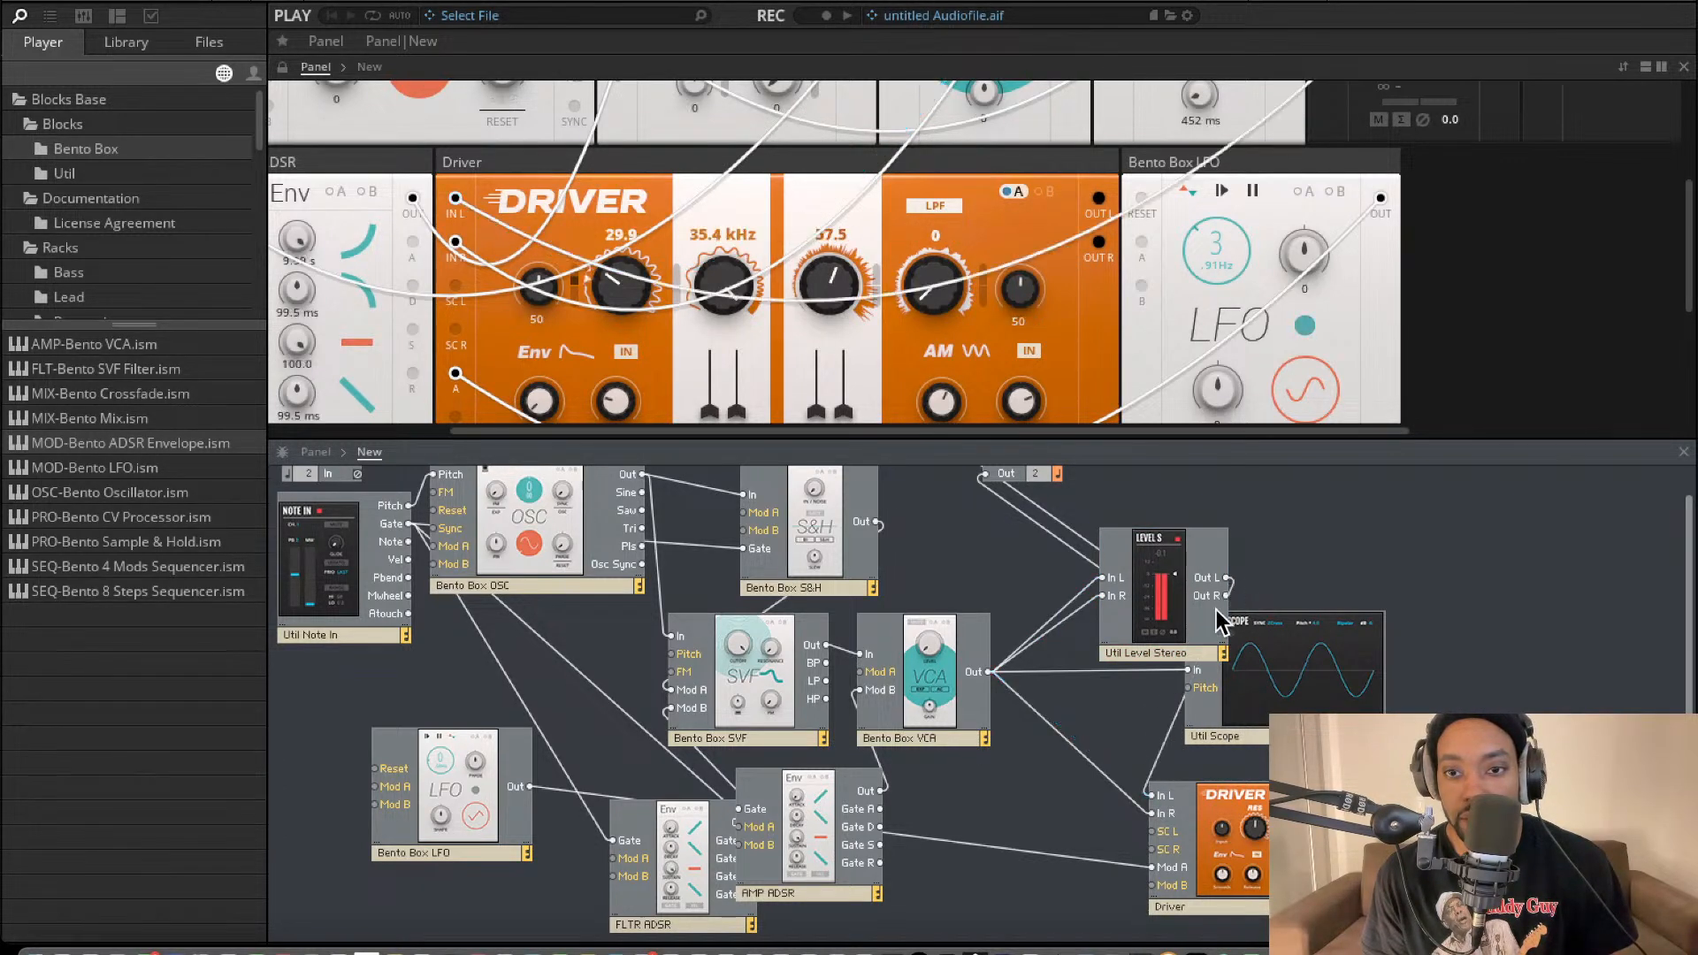
drag(1152, 811, 1226, 595)
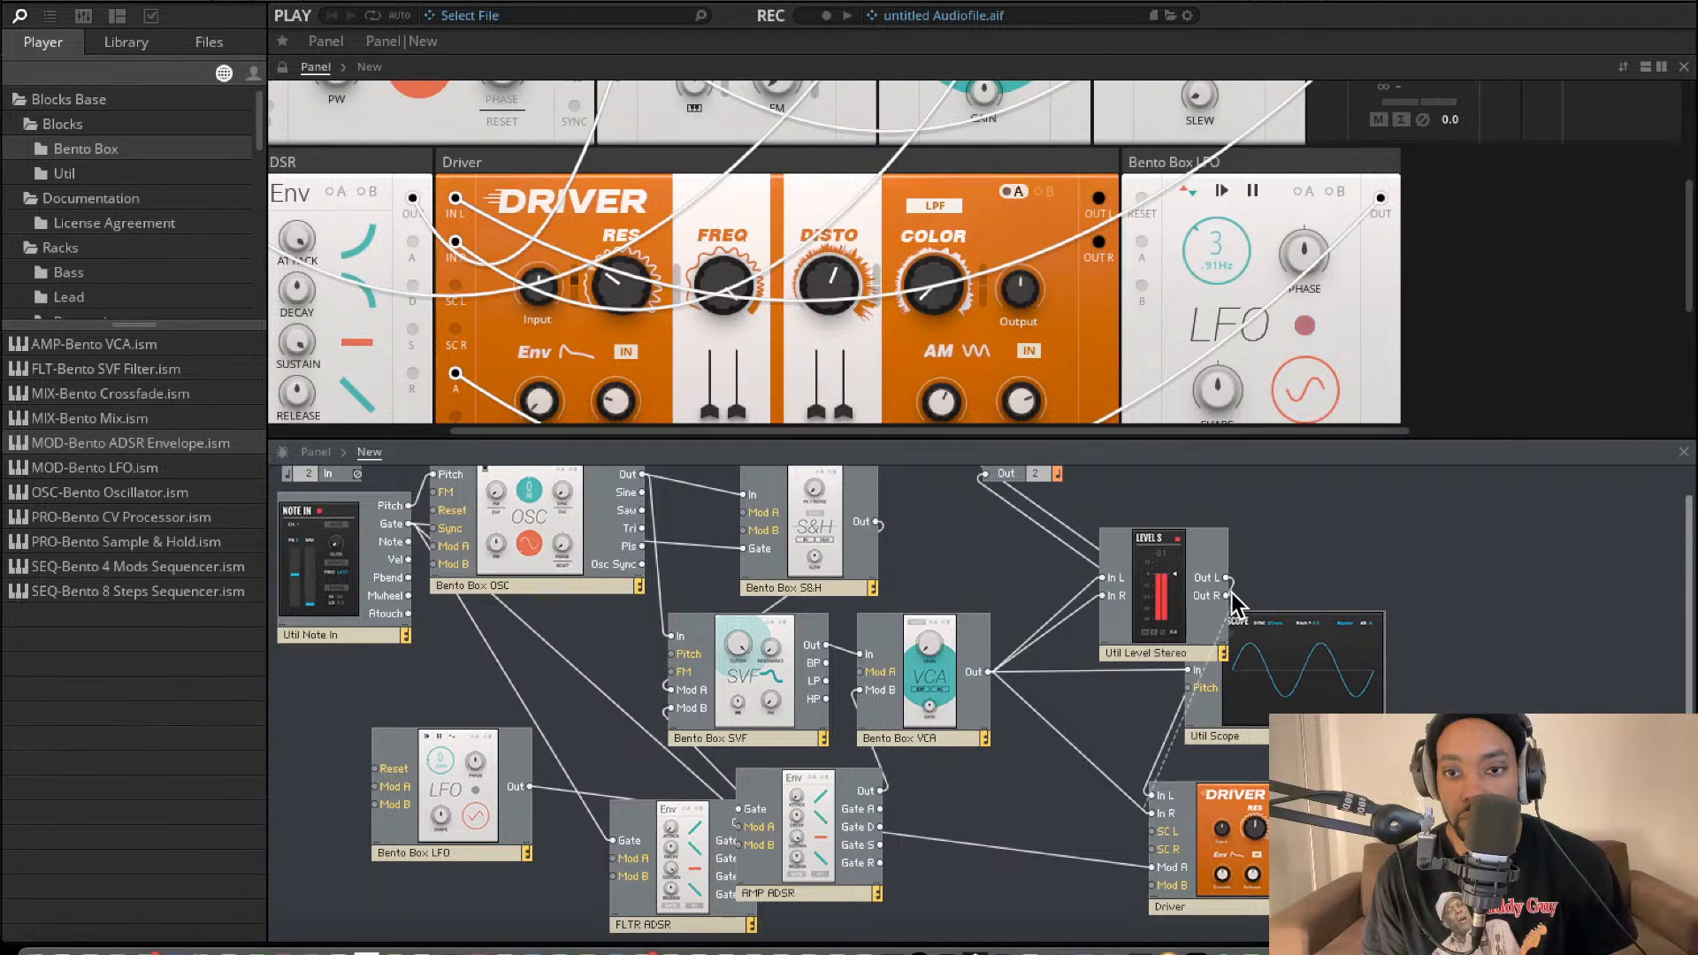
scroll(1141, 259, up, 4)
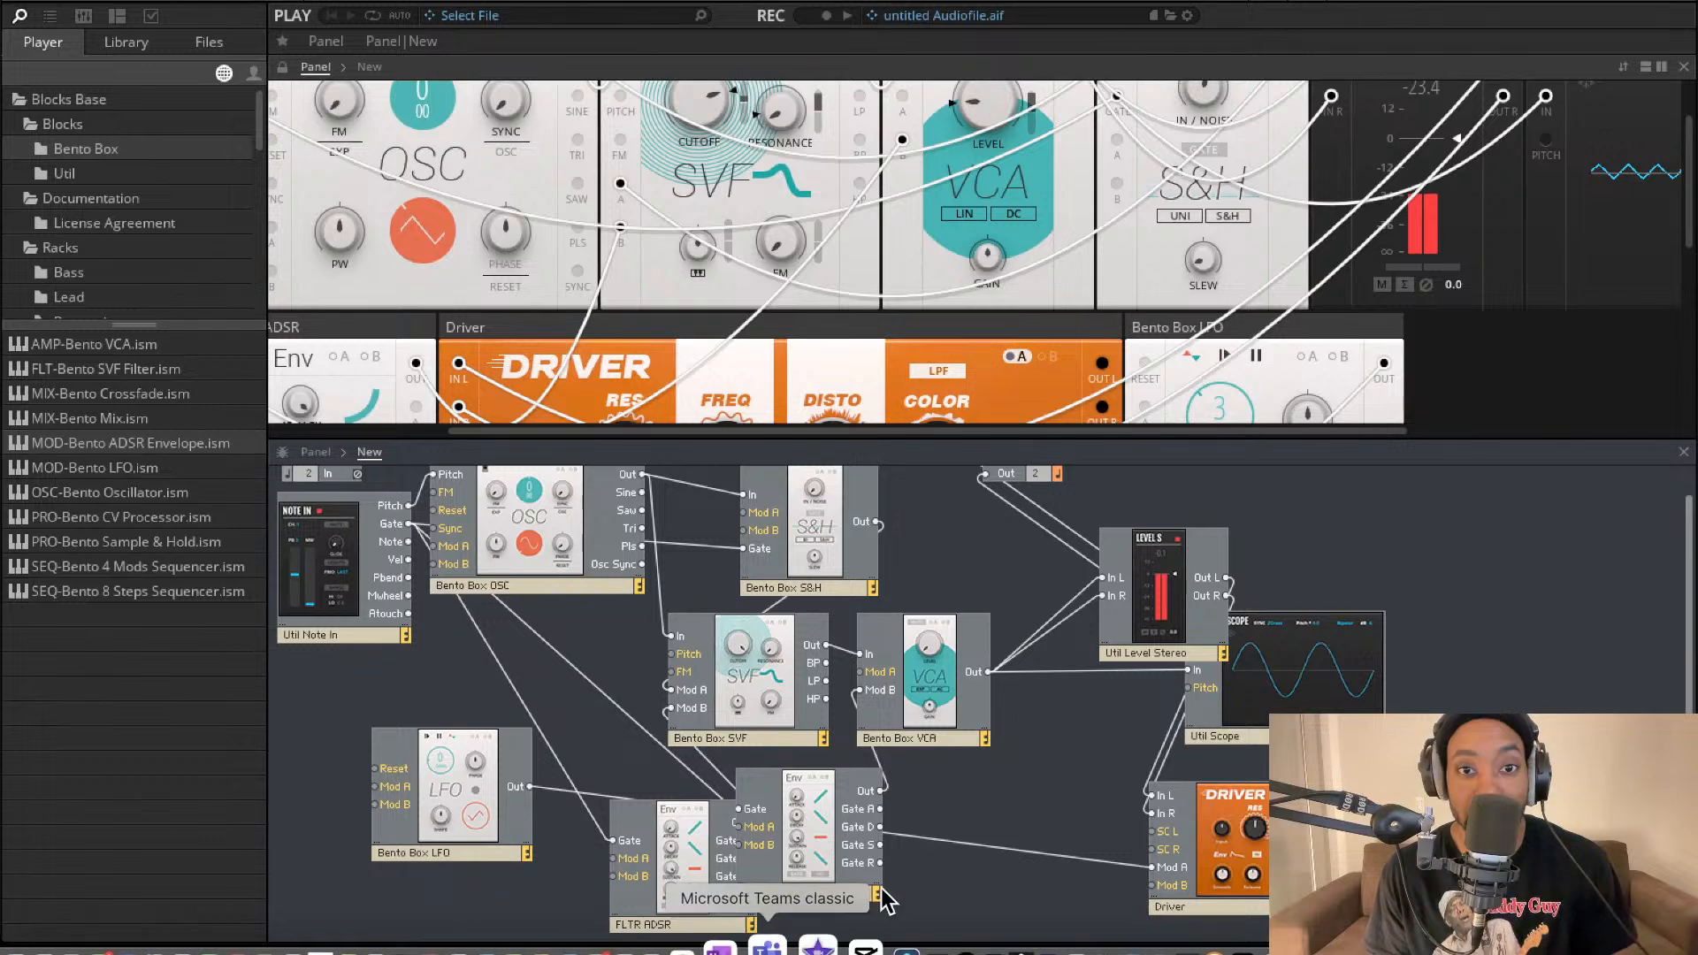
scroll(960, 282, up, 1)
scroll(961, 282, left, 2)
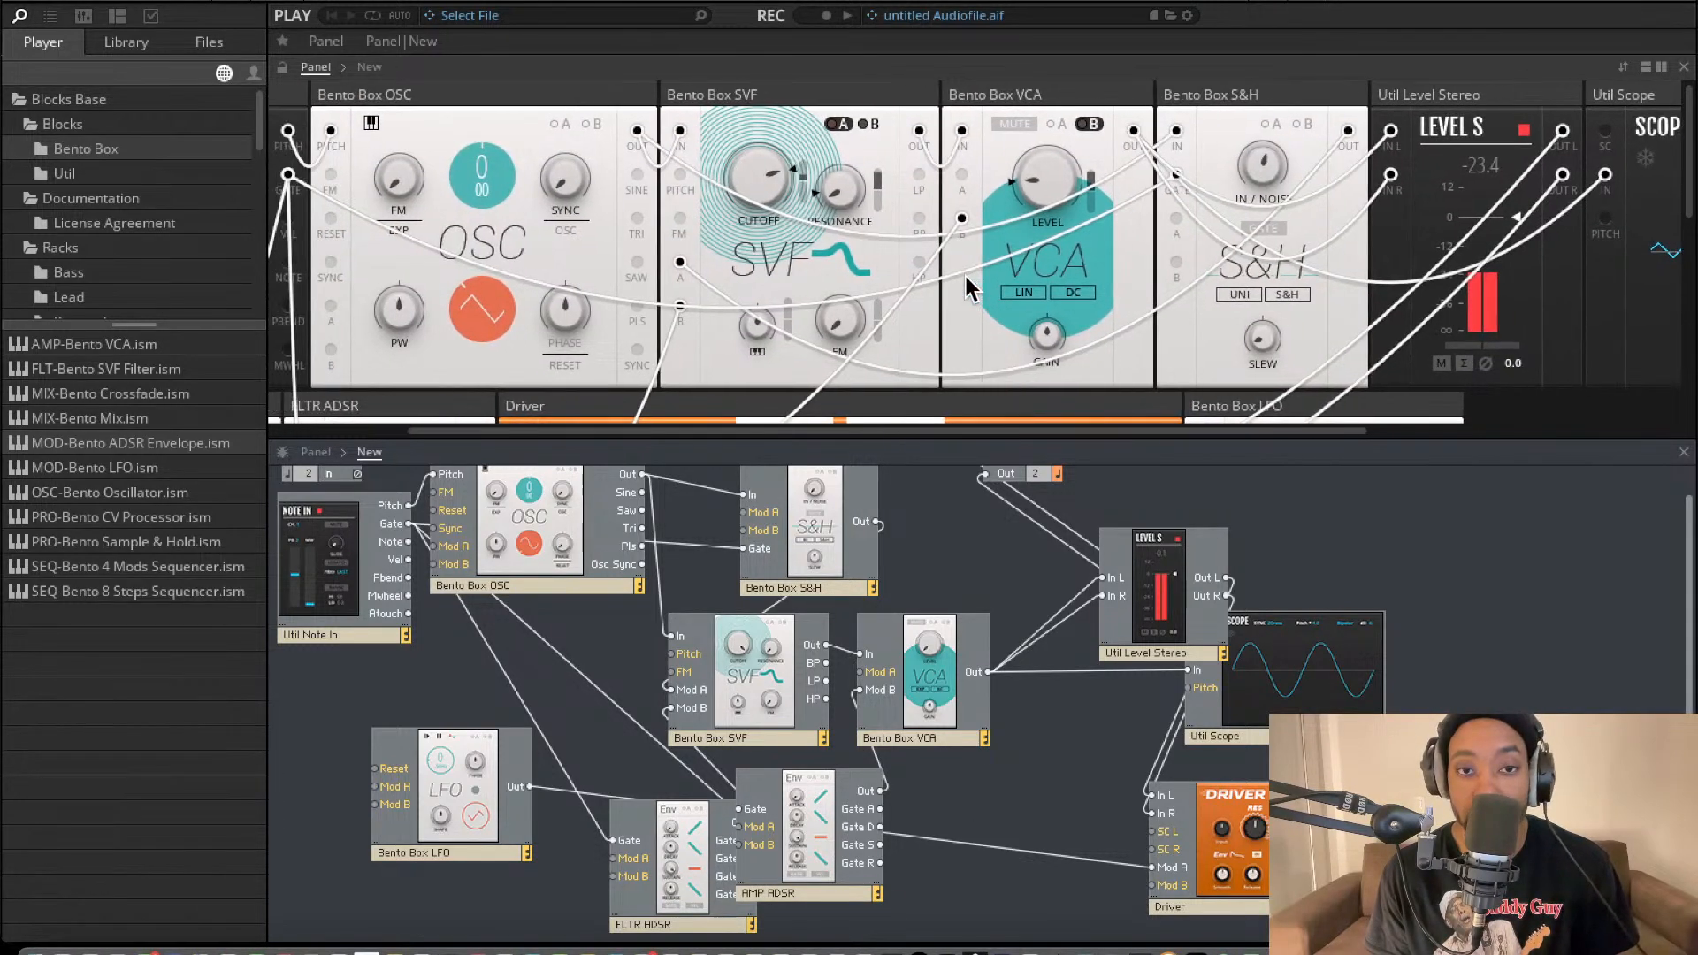
scroll(964, 273, down, 3)
scroll(961, 281, up, 2)
scroll(960, 281, left, 1)
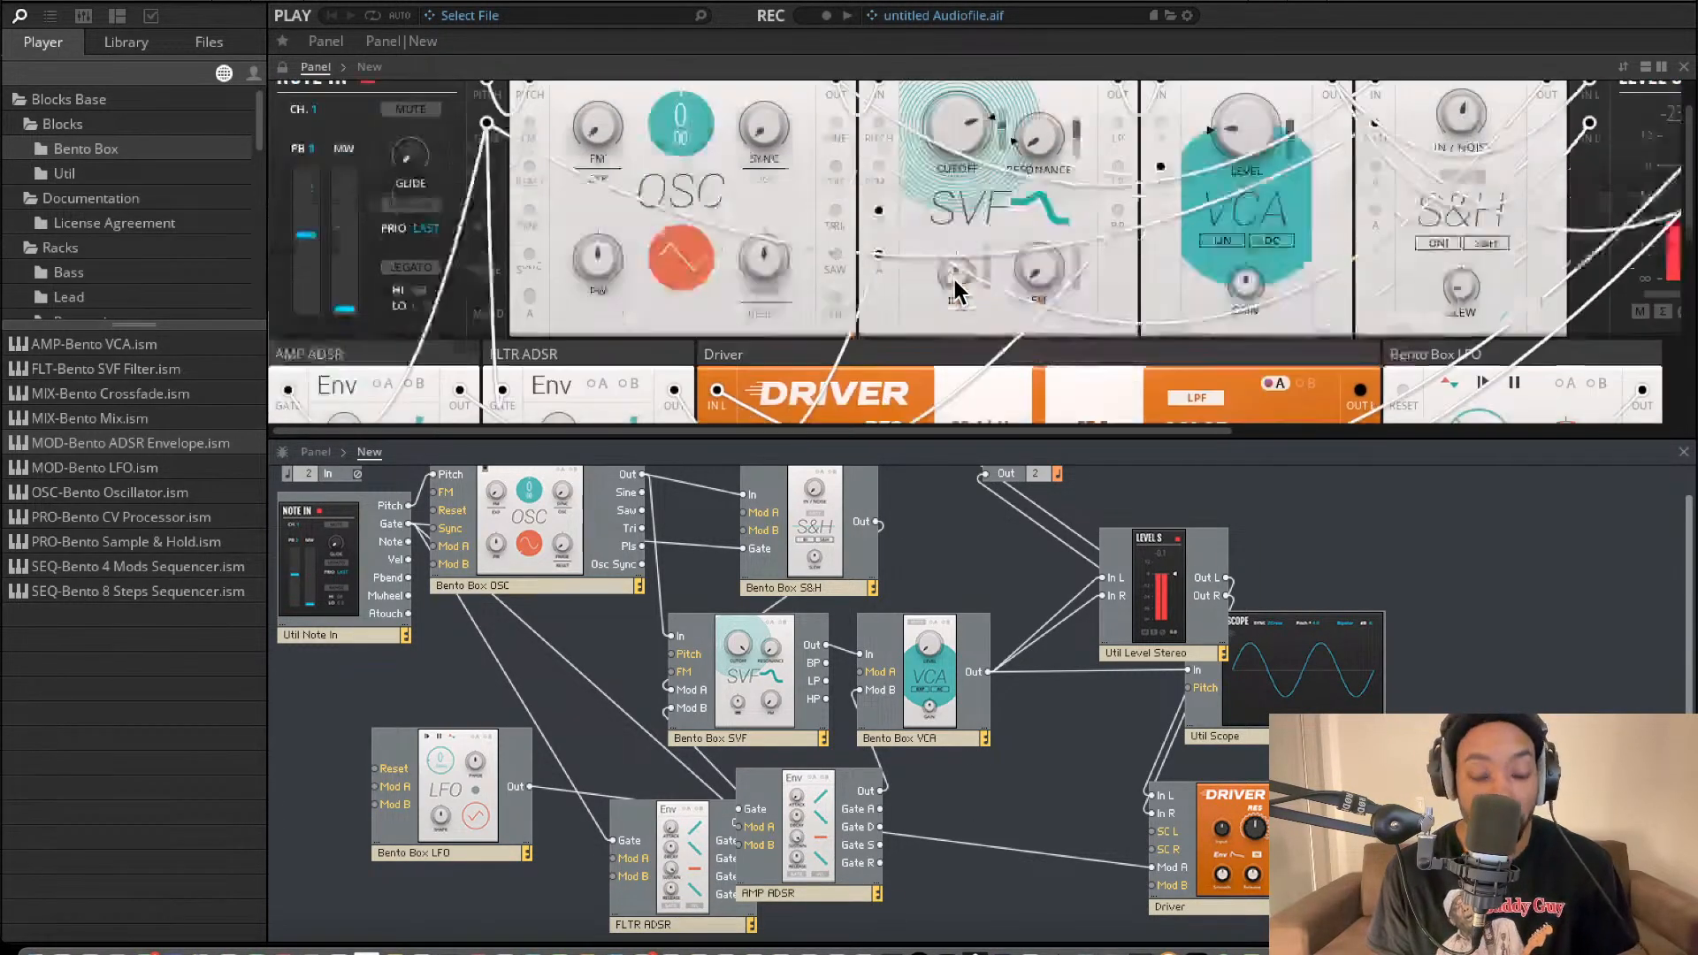
Move the AMP ADSR block clear of the FLTR ADSR and the Util Level Stereo block clear of the Scope.
scroll(961, 282, down, 1)
drag(812, 851, 880, 869)
drag(1154, 624, 1099, 610)
scroll(882, 305, down, 5)
scroll(877, 296, up, 3)
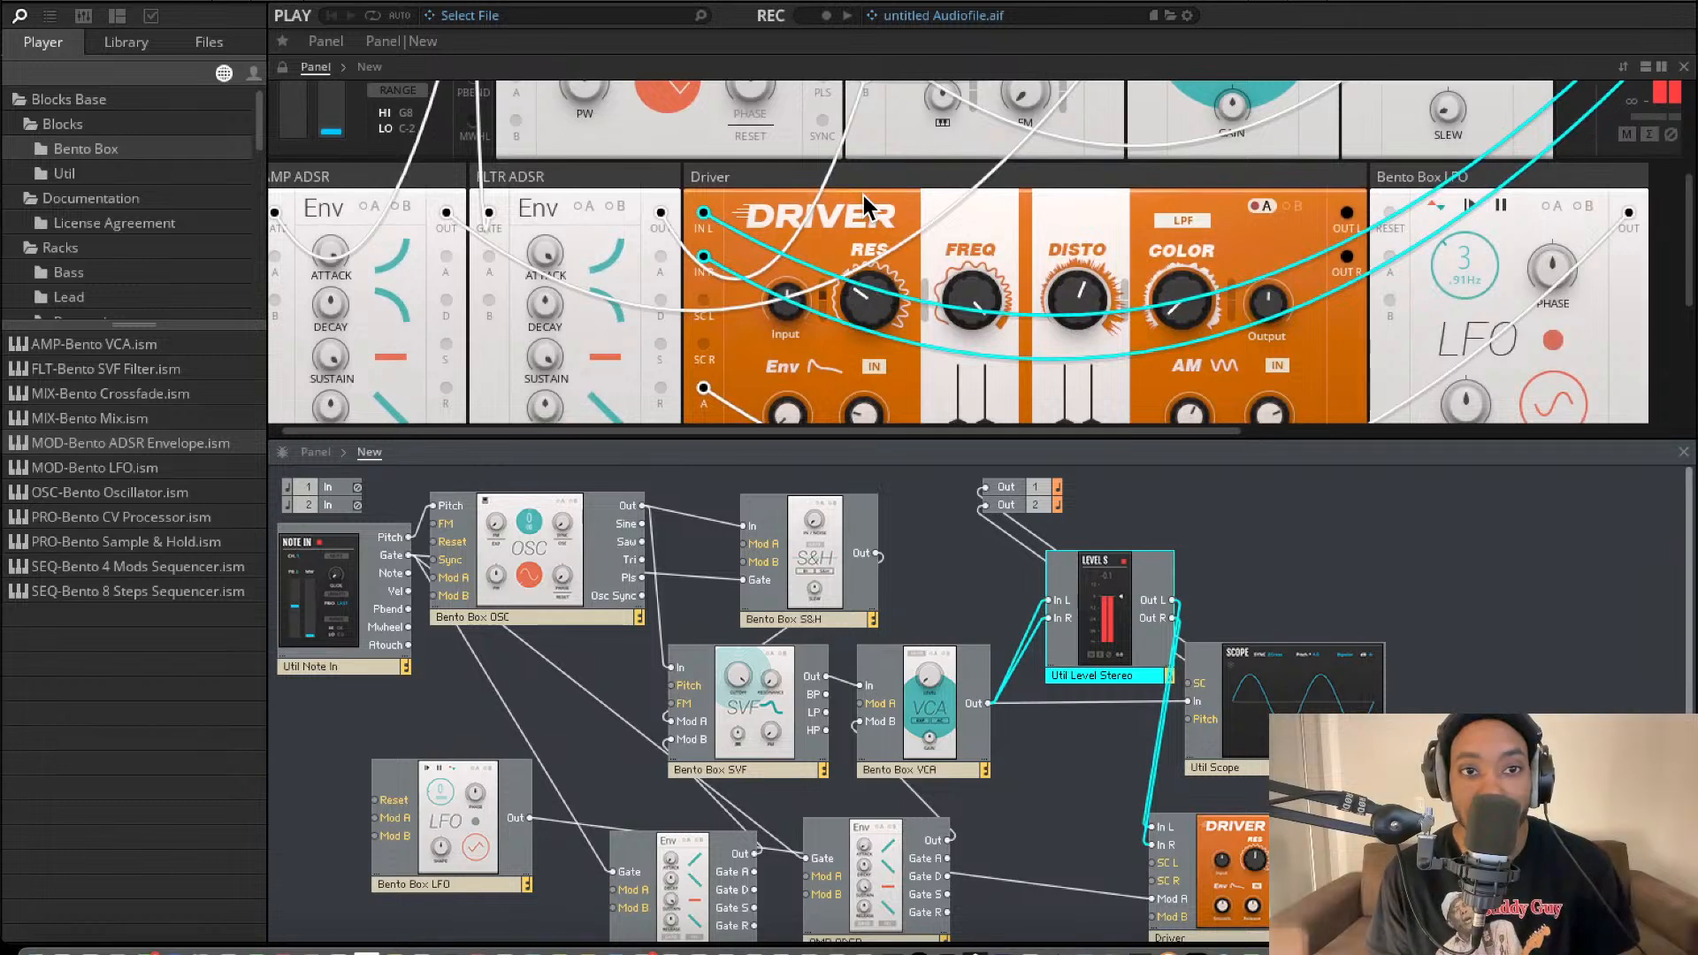
scroll(845, 266, up, 4)
scroll(856, 210, right, 8)
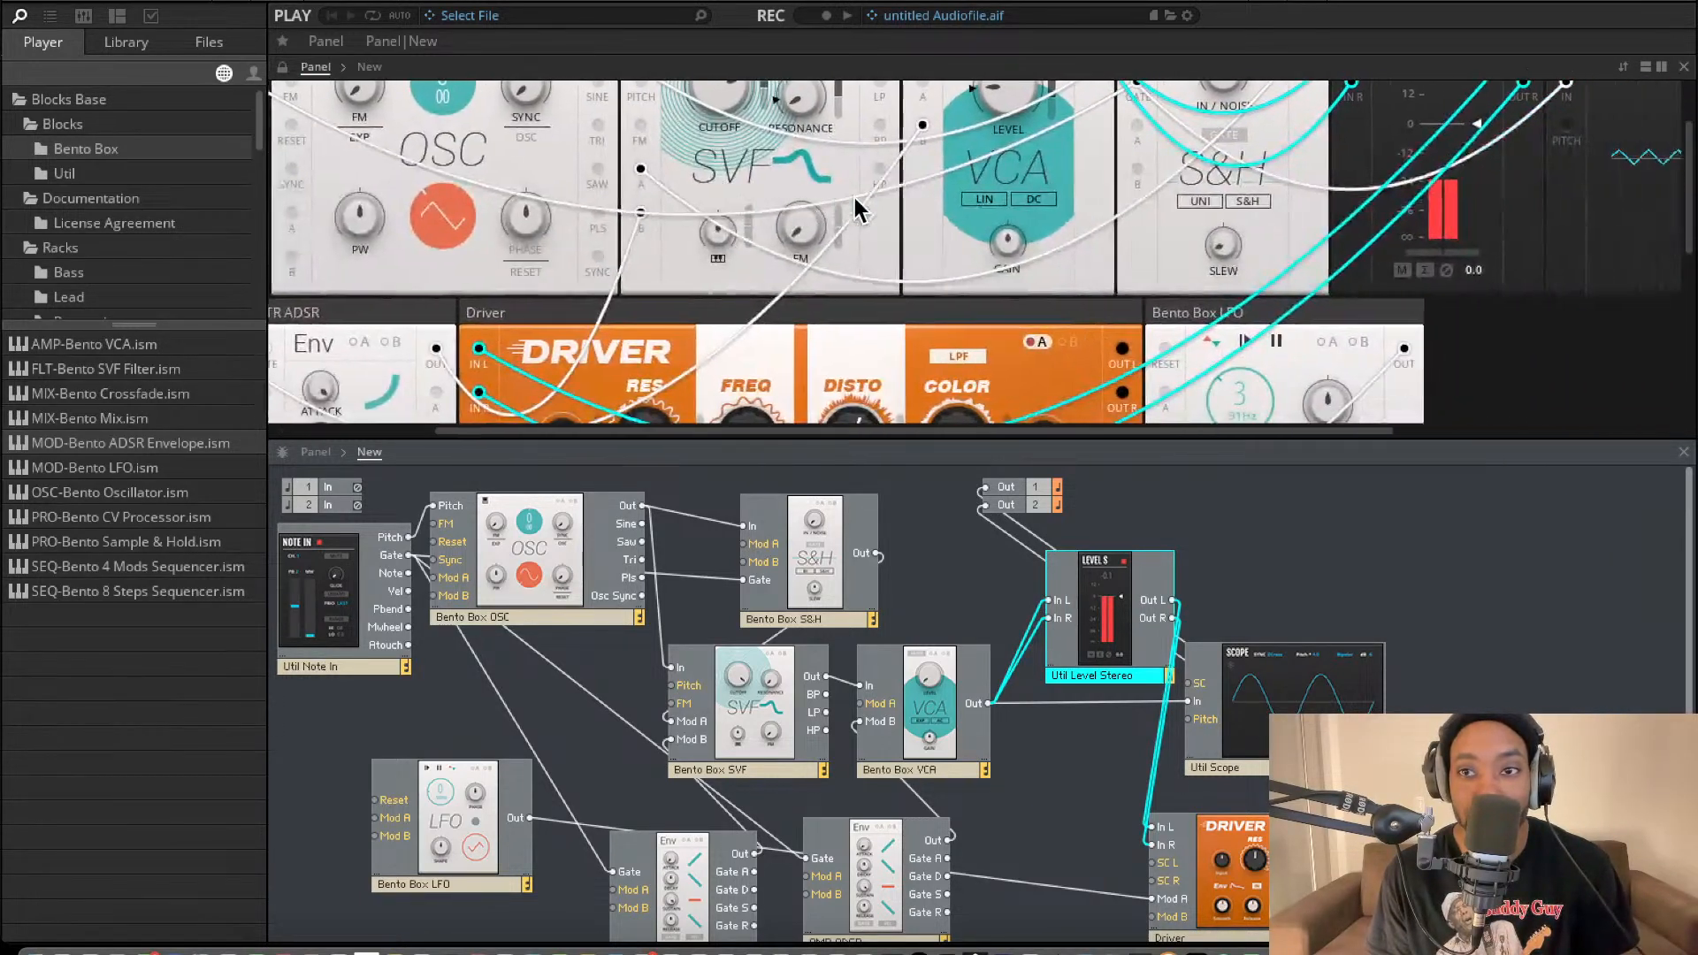
scroll(849, 214, down, 1)
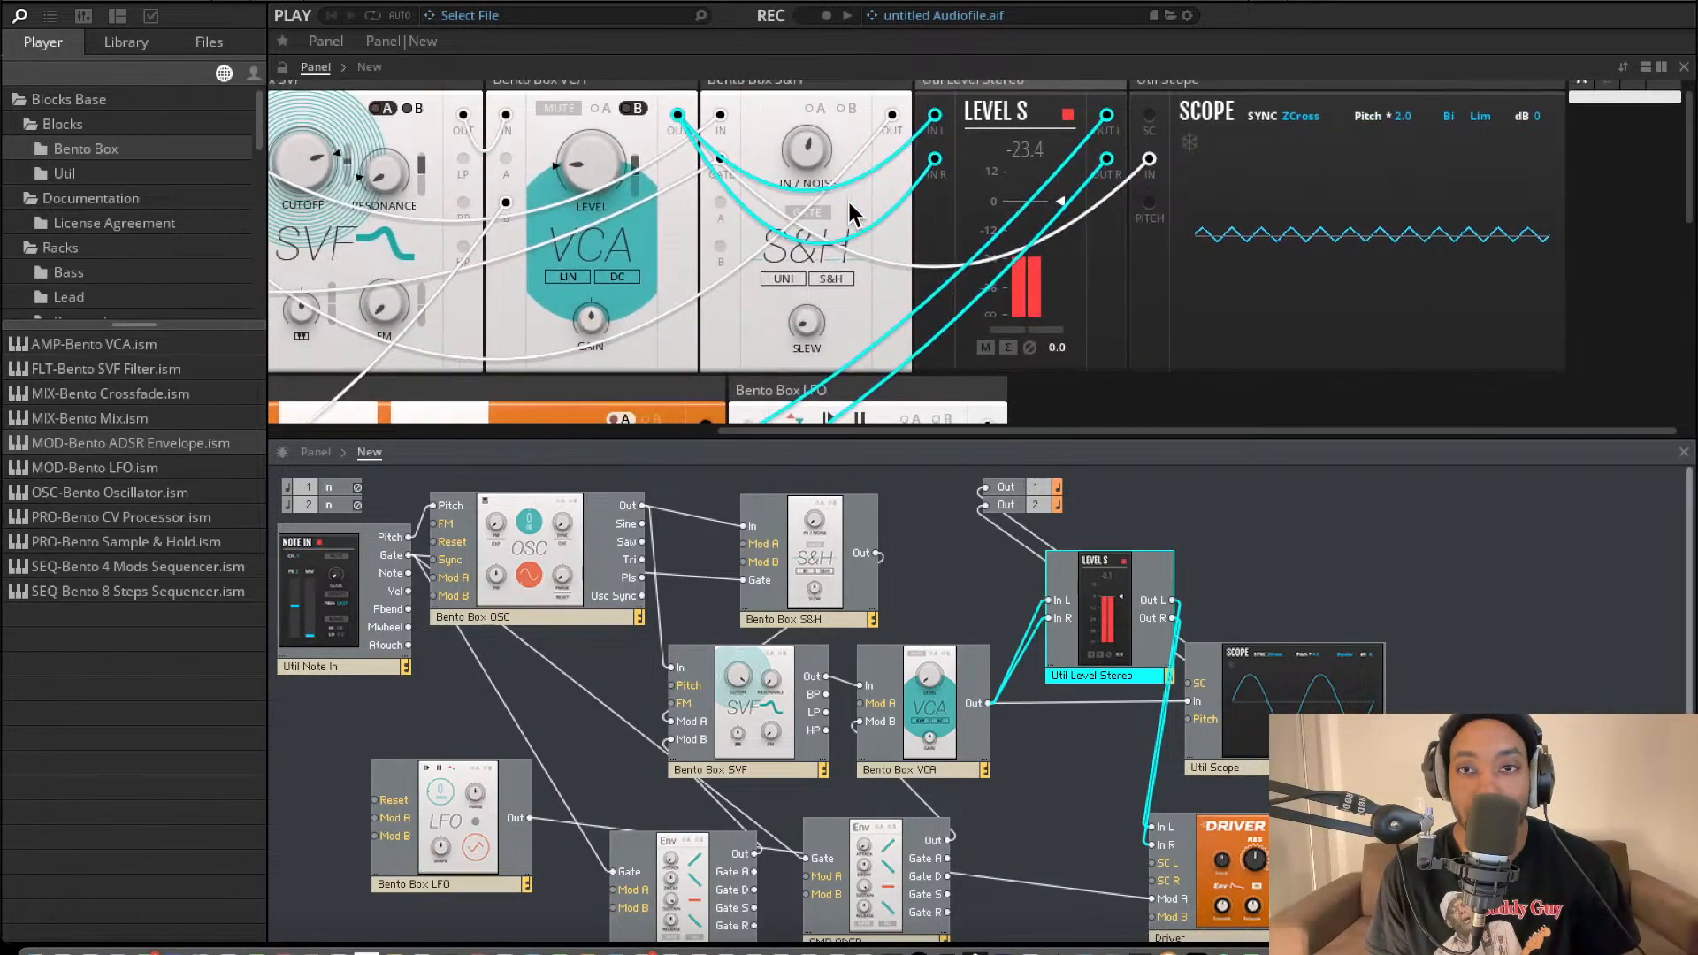